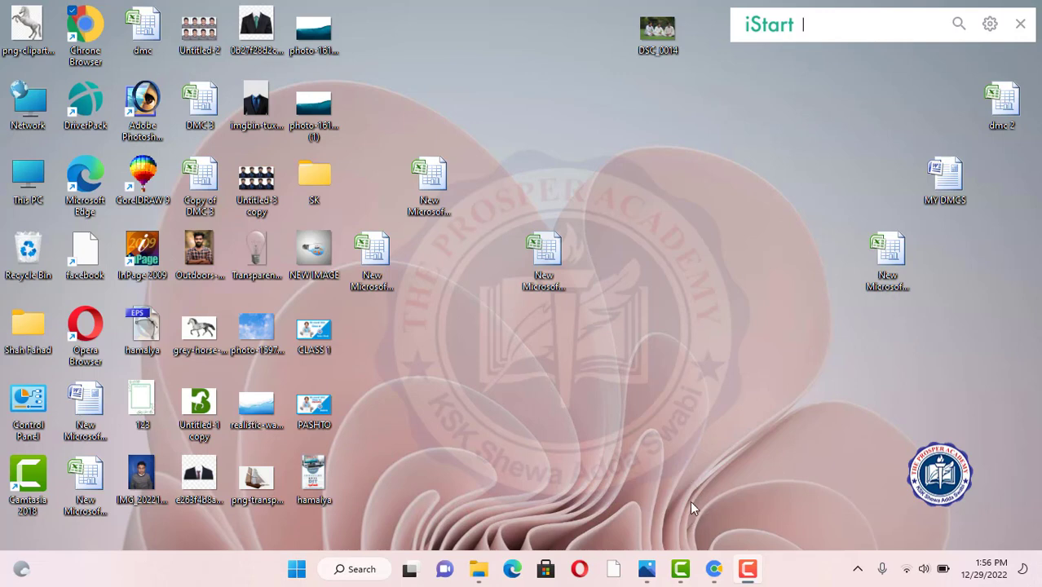
Step: View the hamalya.JPG admission poster in Photos as the design reference, then put it out of the way
left_click(645, 570)
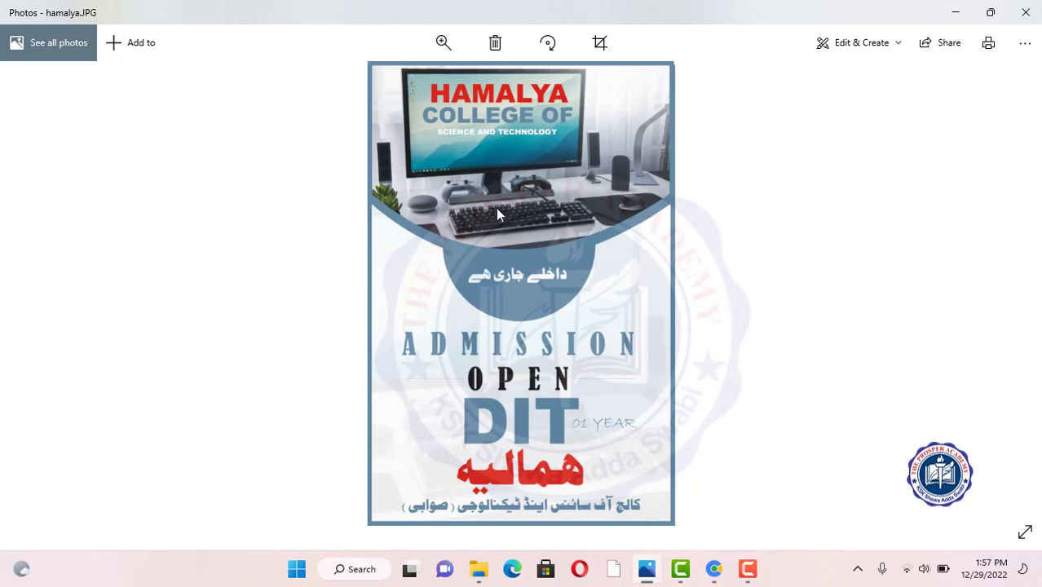
left_click(954, 12)
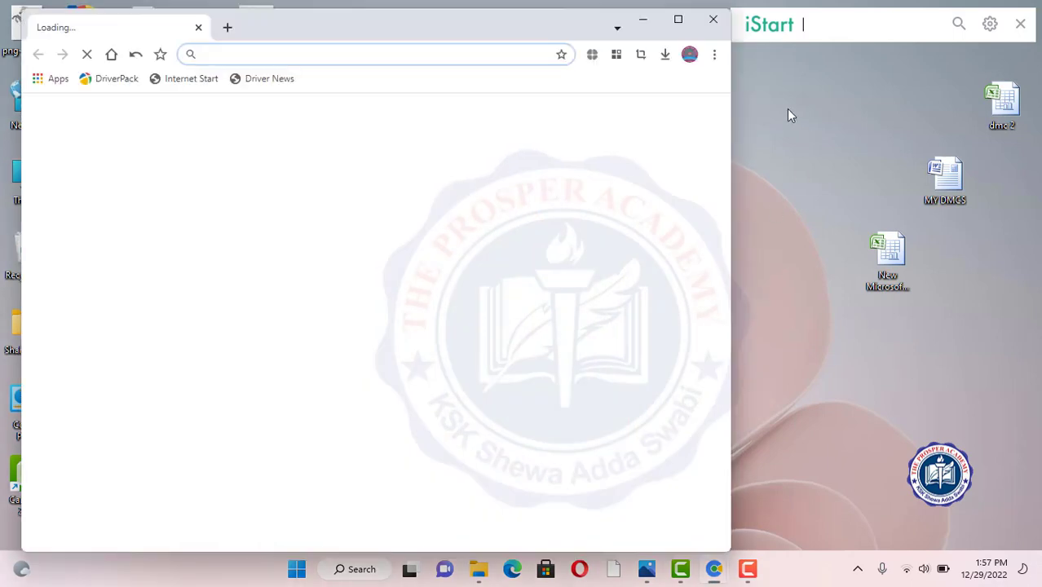
Step: Switch to the Chrome browser and run an image search for "computer"
left_click(681, 22)
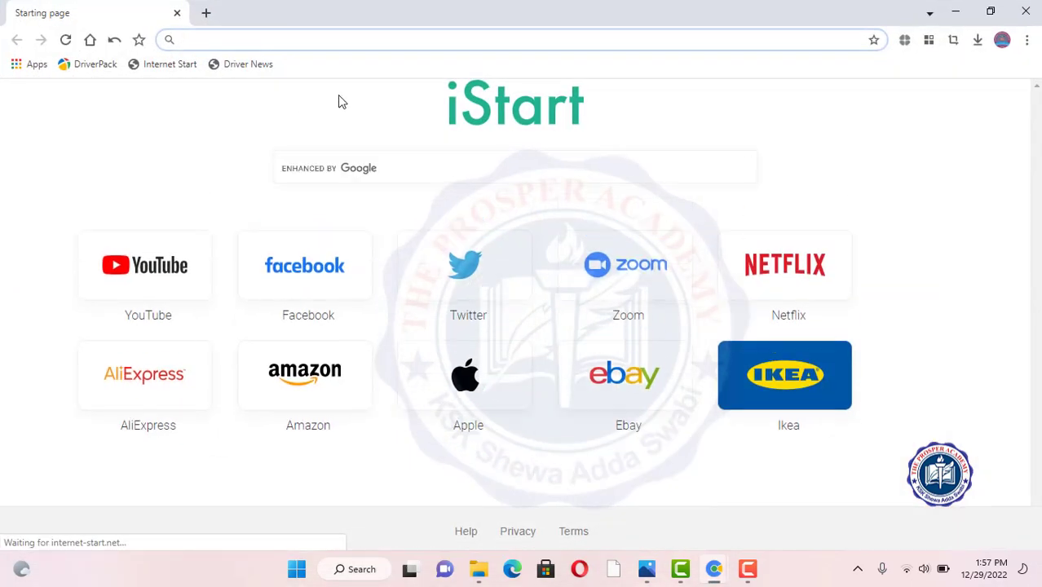
type("comput")
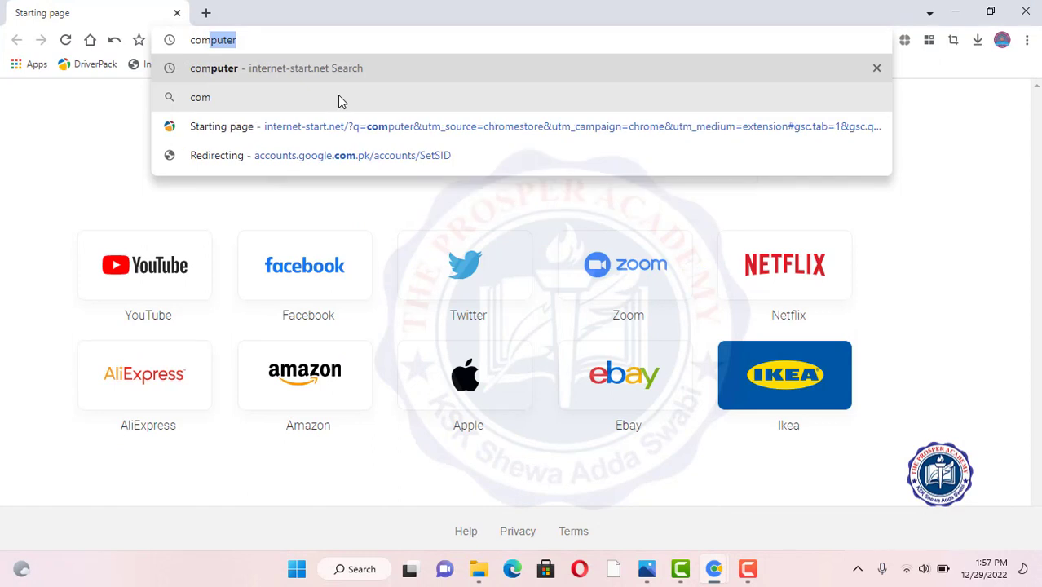
type("er")
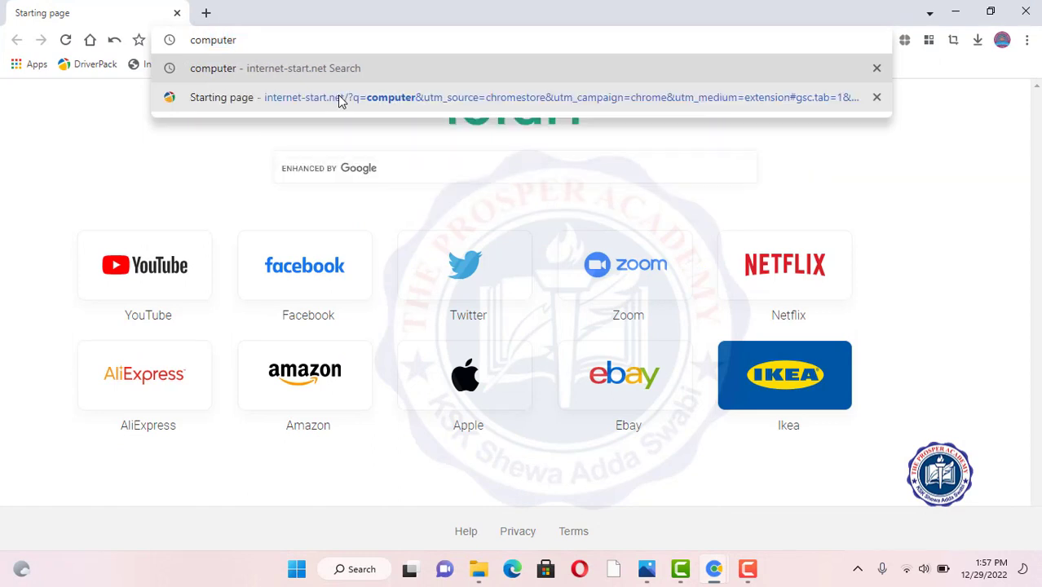
key("Return")
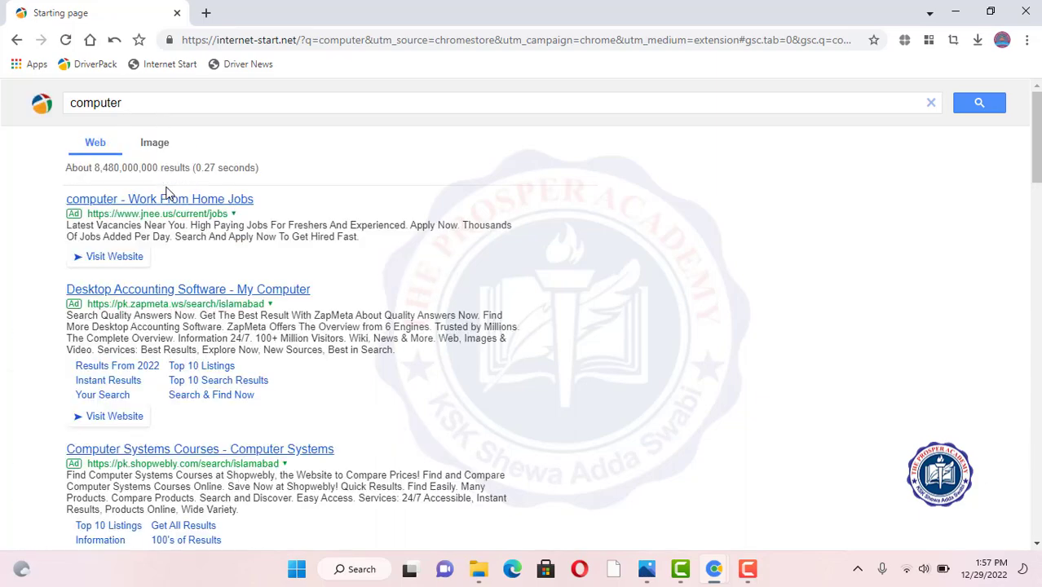
left_click(150, 144)
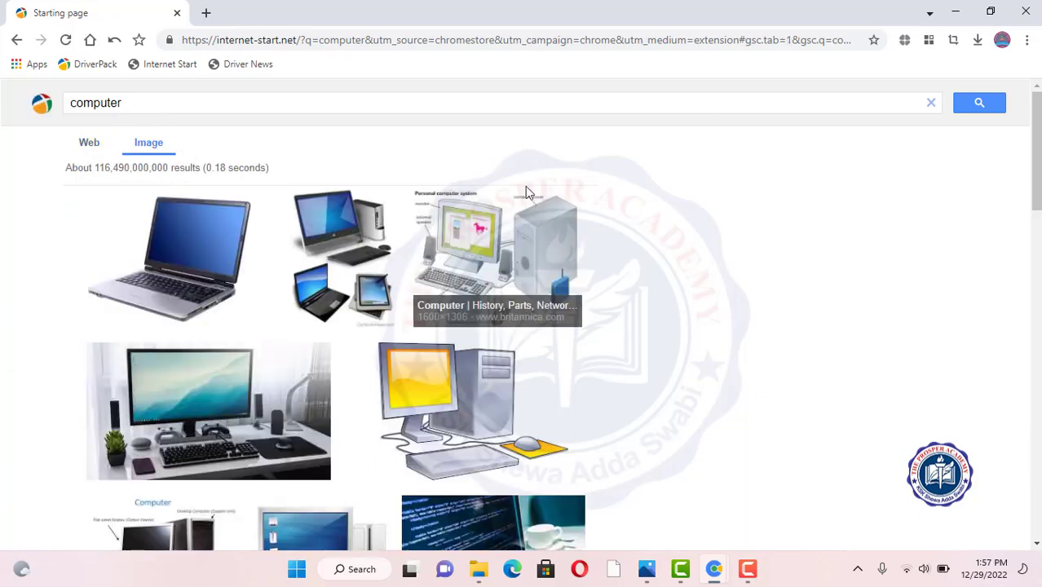
Step: Browse the computer image results and open the preview of the Unsplash desktop setup with monitor, keyboard and plant
scroll(526, 196, "down", 5)
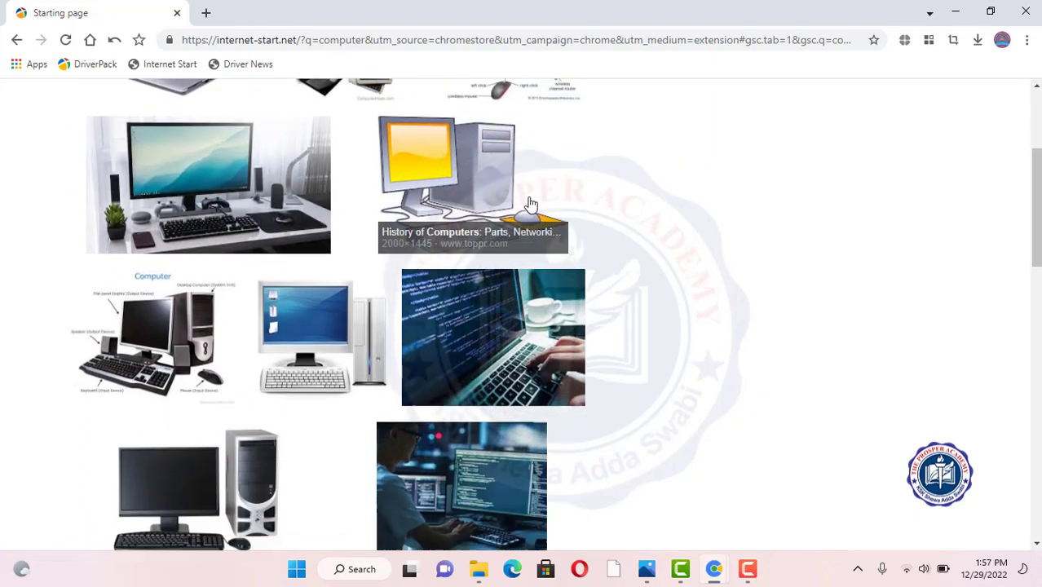
scroll(526, 218, "down", 1)
scroll(501, 304, "down", 4)
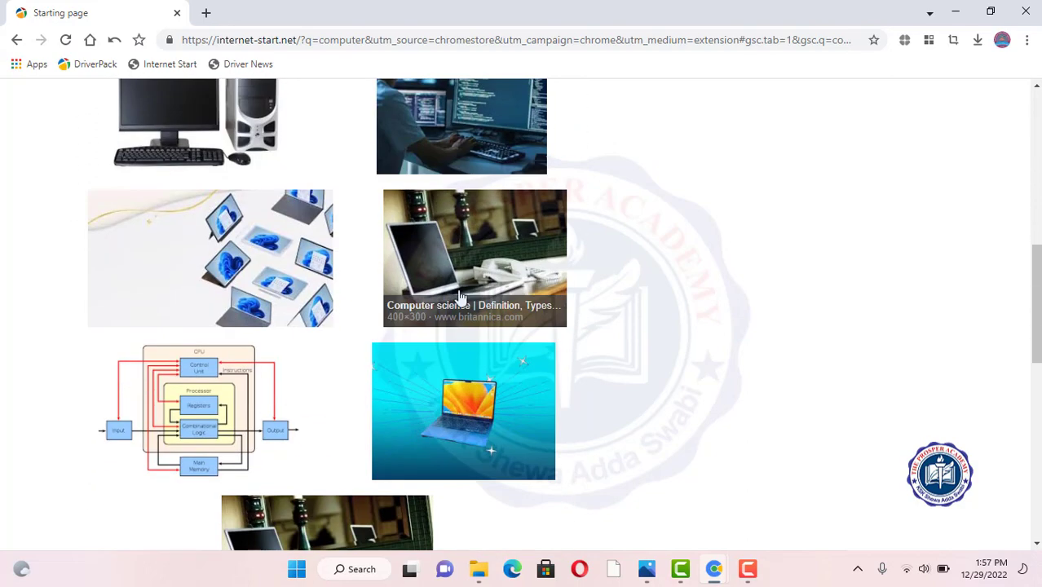
scroll(407, 321, "down", 3)
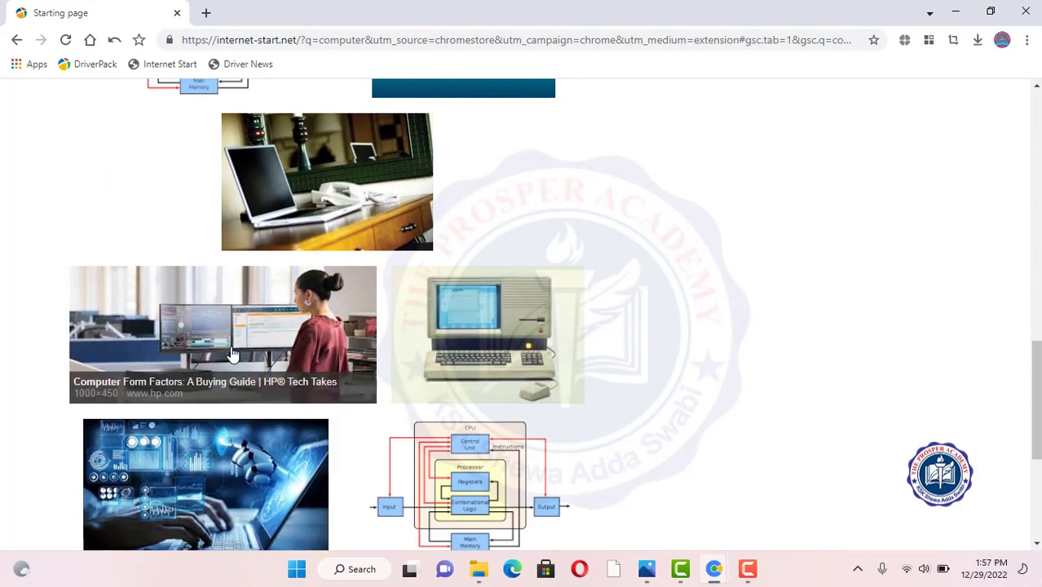
scroll(372, 332, "down", 2)
scroll(184, 318, "up", 10)
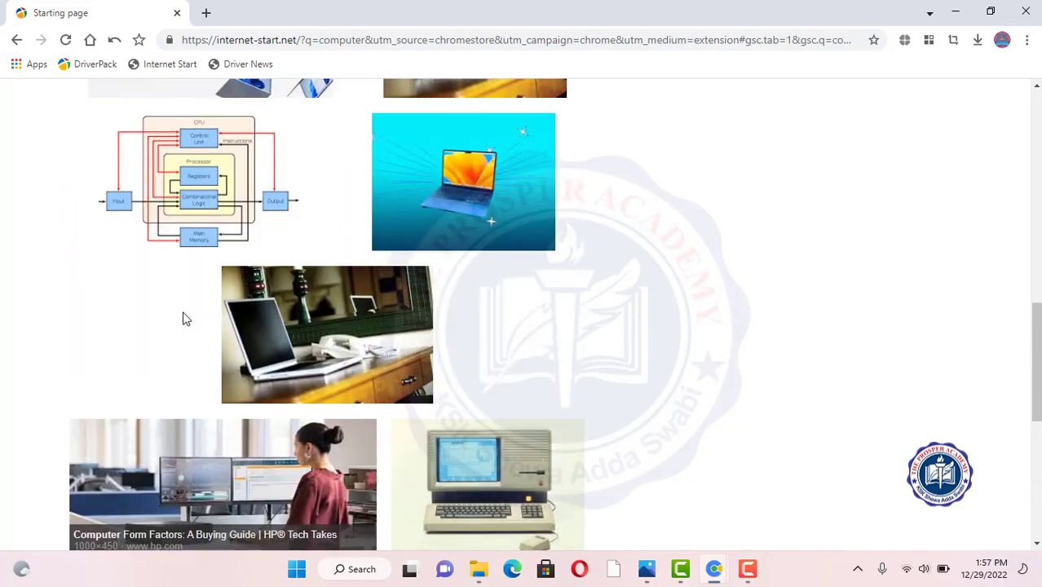
scroll(184, 318, "up", 2)
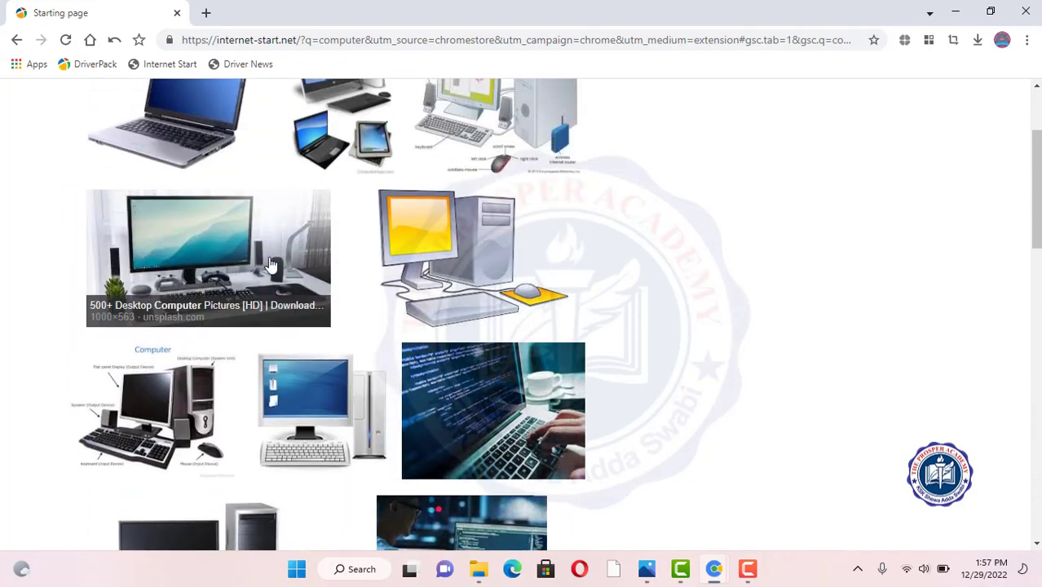
left_click(198, 249)
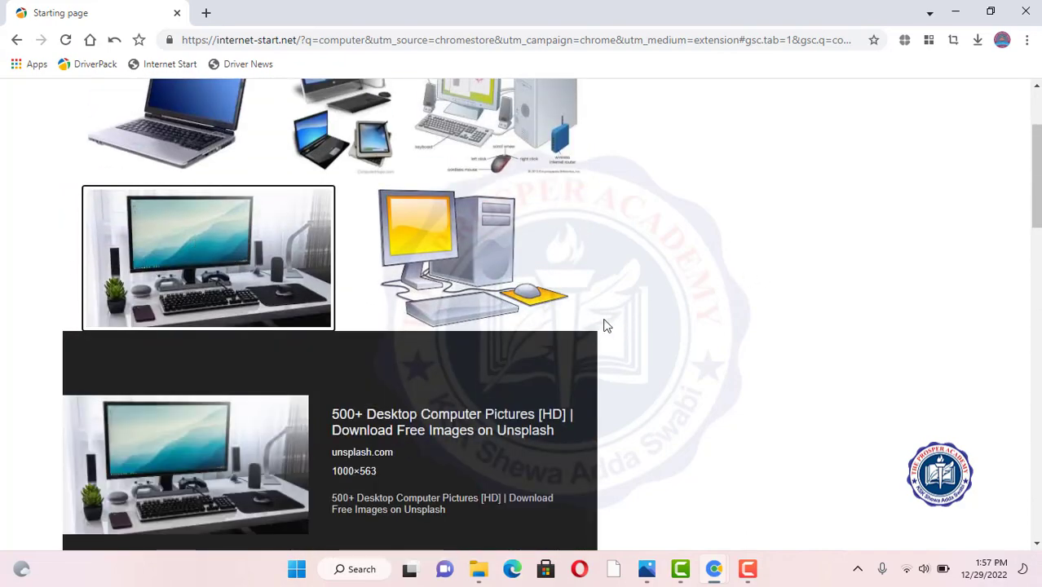
Step: Save the previewed desktop computer picture as a JPEG image in the Downloads folder
scroll(196, 376, "down", 1)
scroll(175, 355, "down", 1)
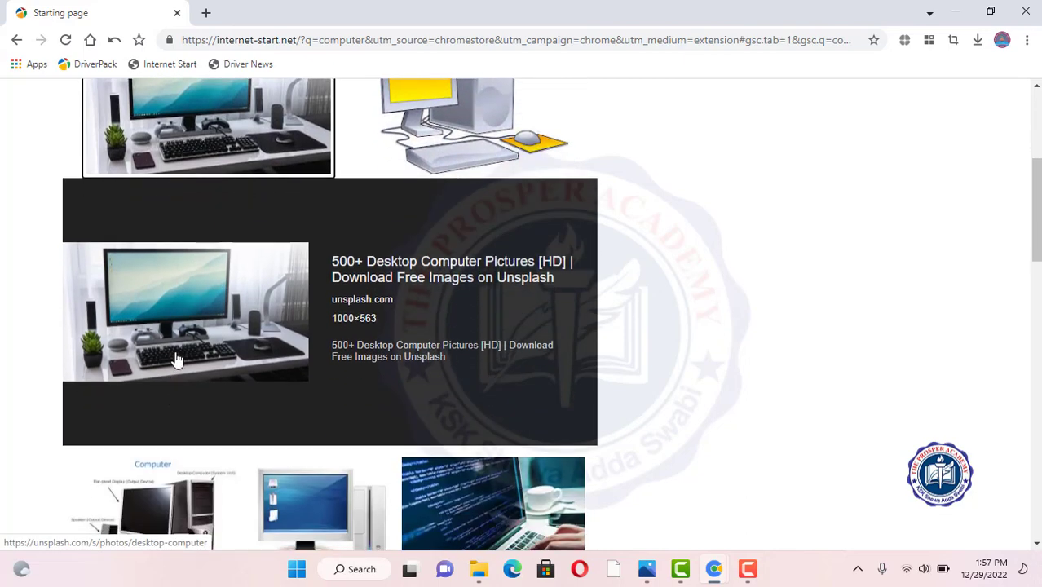
scroll(216, 334, "down", 1)
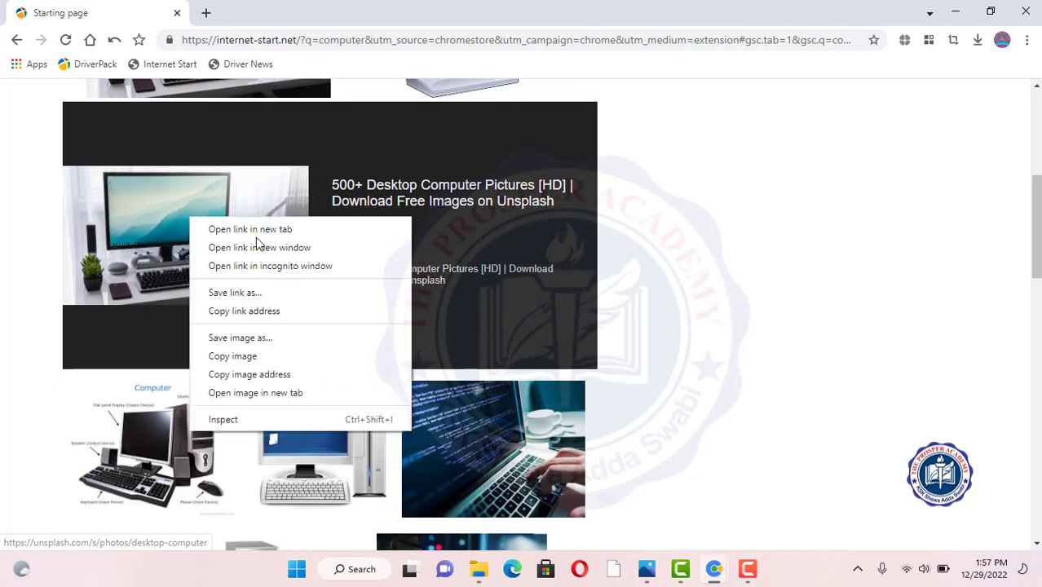
right_click(190, 219)
left_click(239, 338)
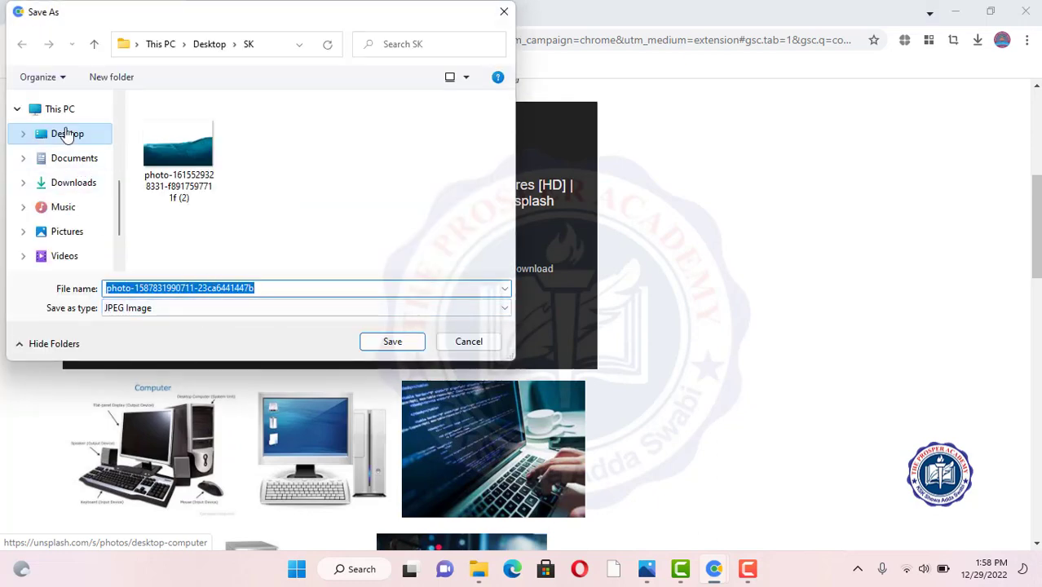
left_click(82, 184)
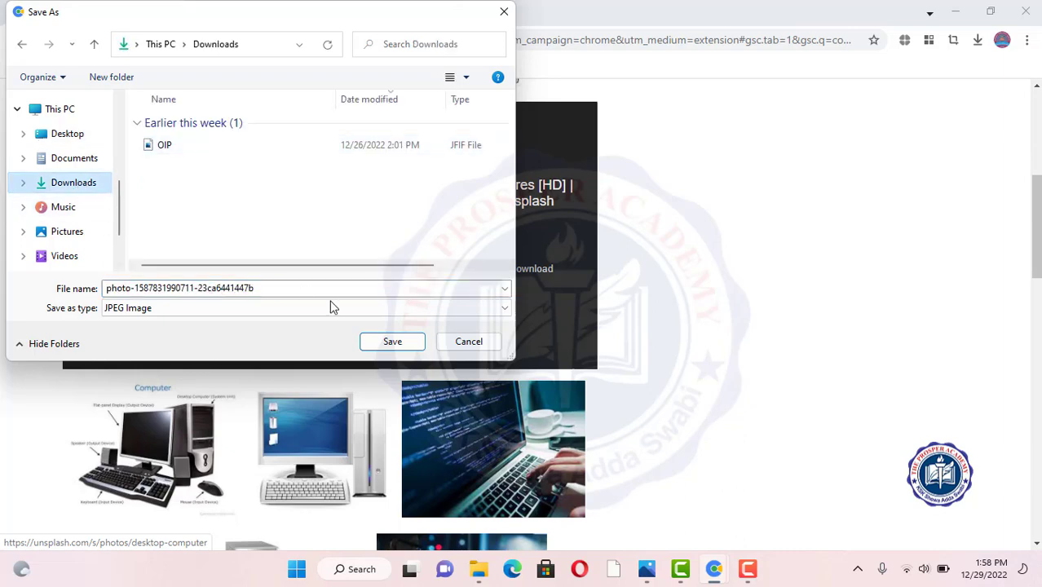
left_click(391, 343)
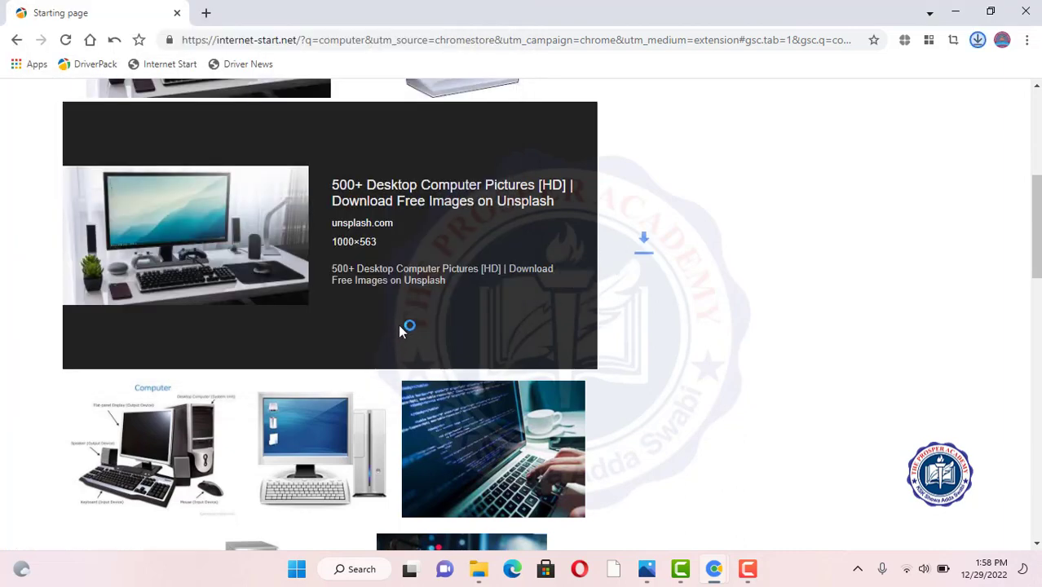
Step: Switch to CorelDRAW 9, create a new blank graphic and maximize the program window
left_click(955, 12)
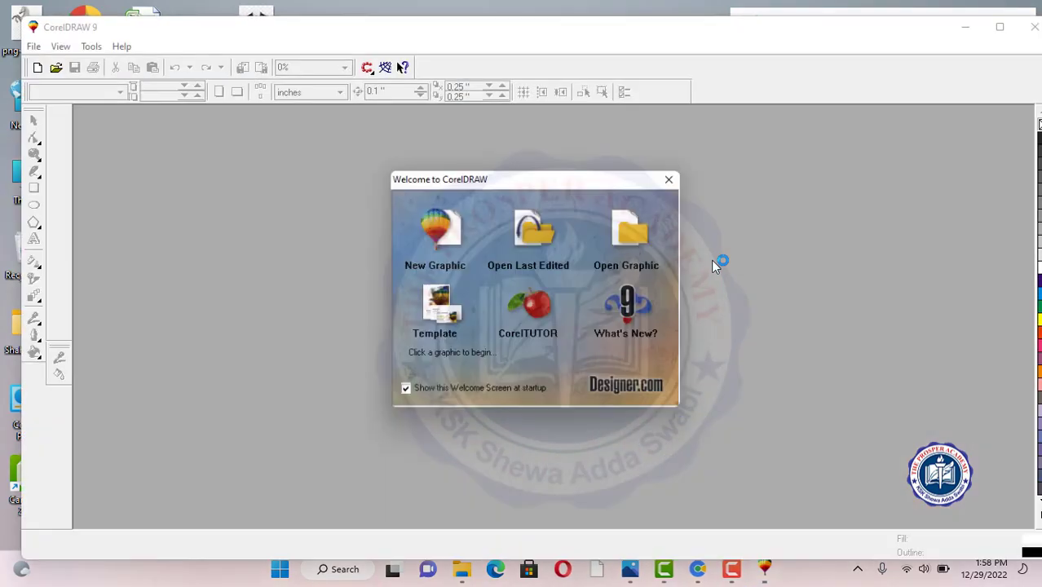
left_click(433, 231)
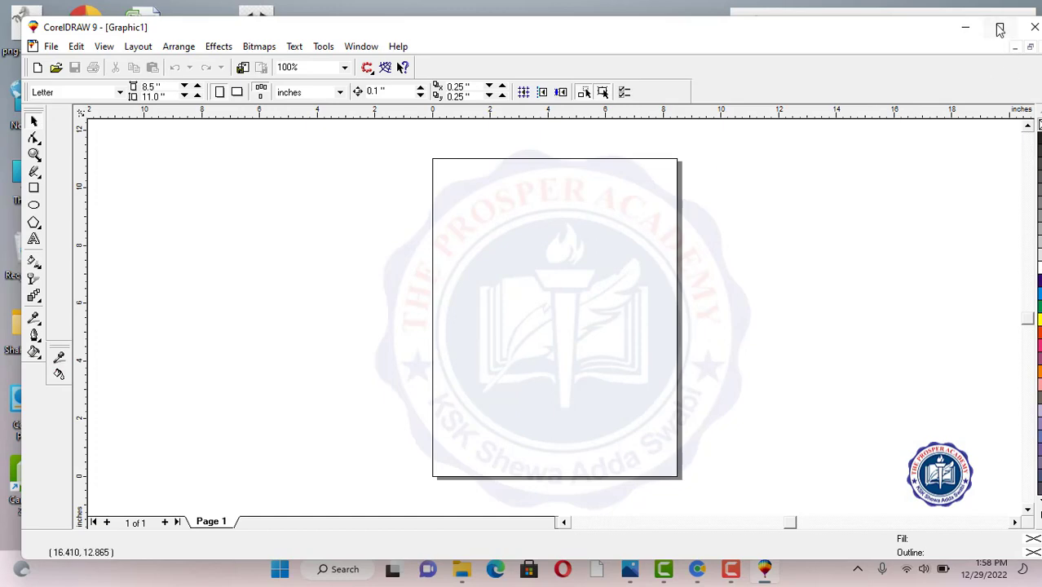
left_click(999, 28)
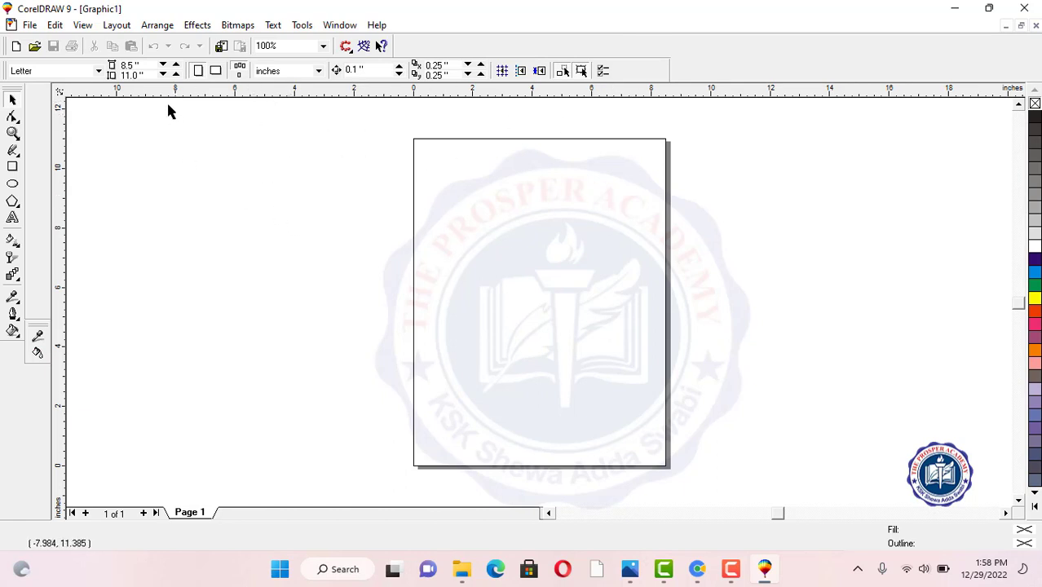
Step: Set the page size to 4 inches wide and 12 inches high
double_click(130, 64)
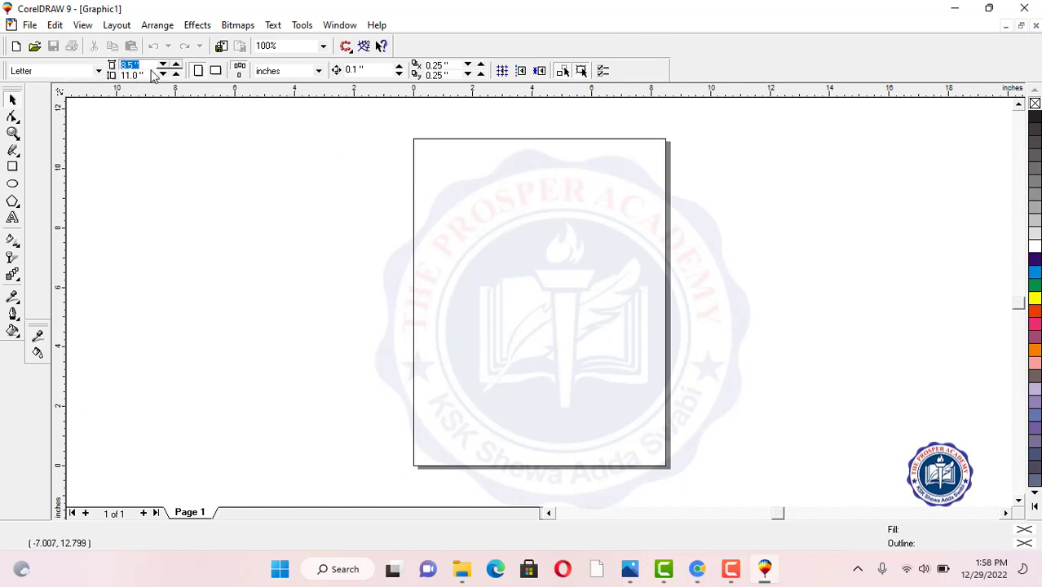
type("4")
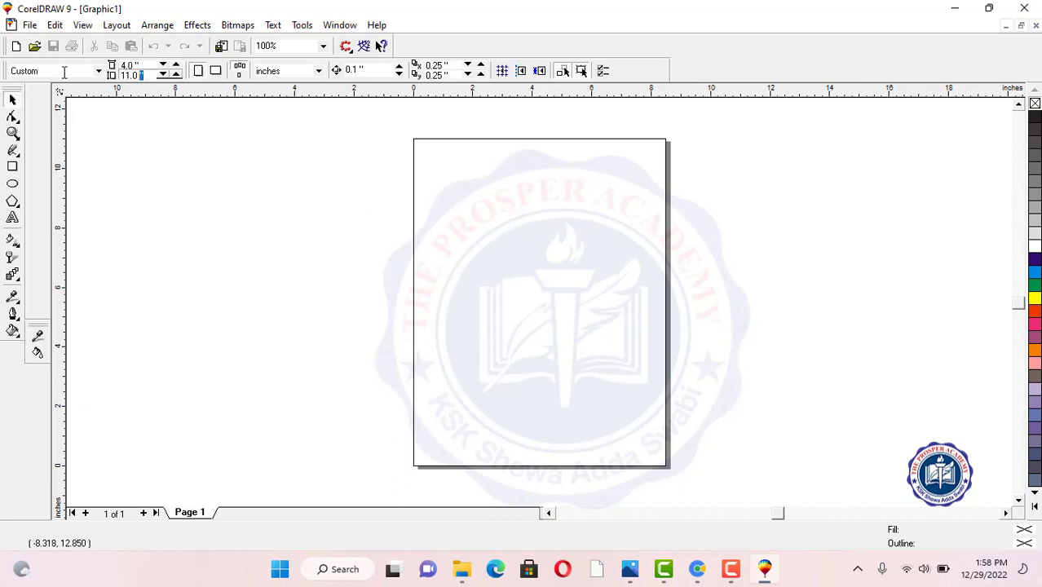
key("Tab")
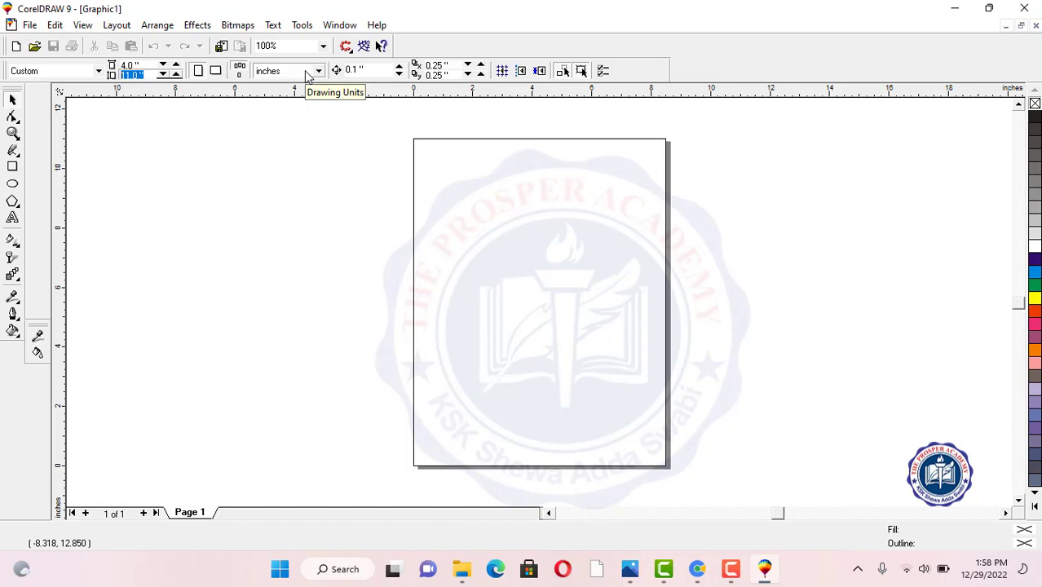
type("12")
key("Return")
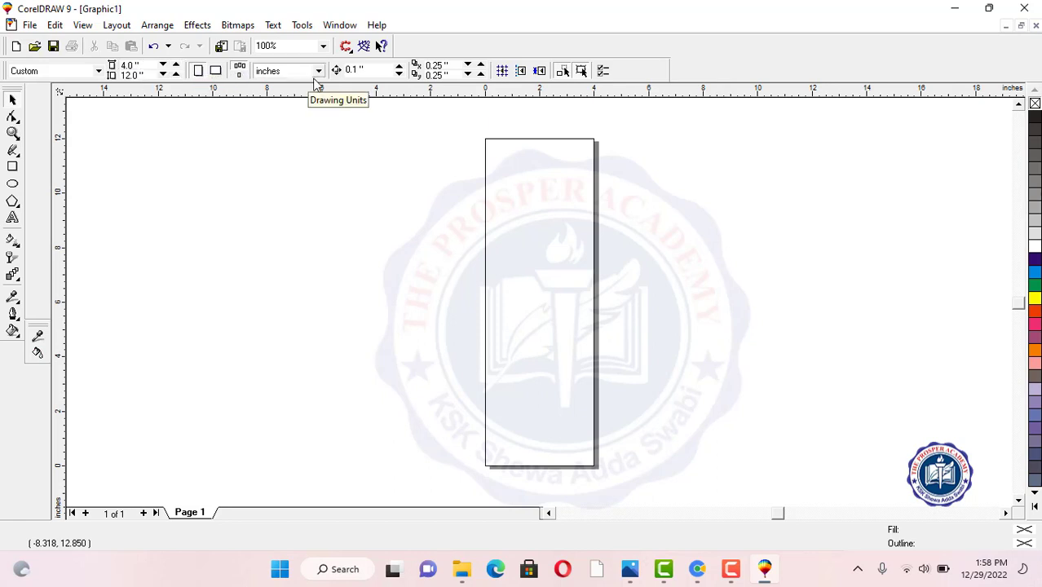
Step: Change the paper size to A4 and set the drawing units to inches
left_click(142, 65)
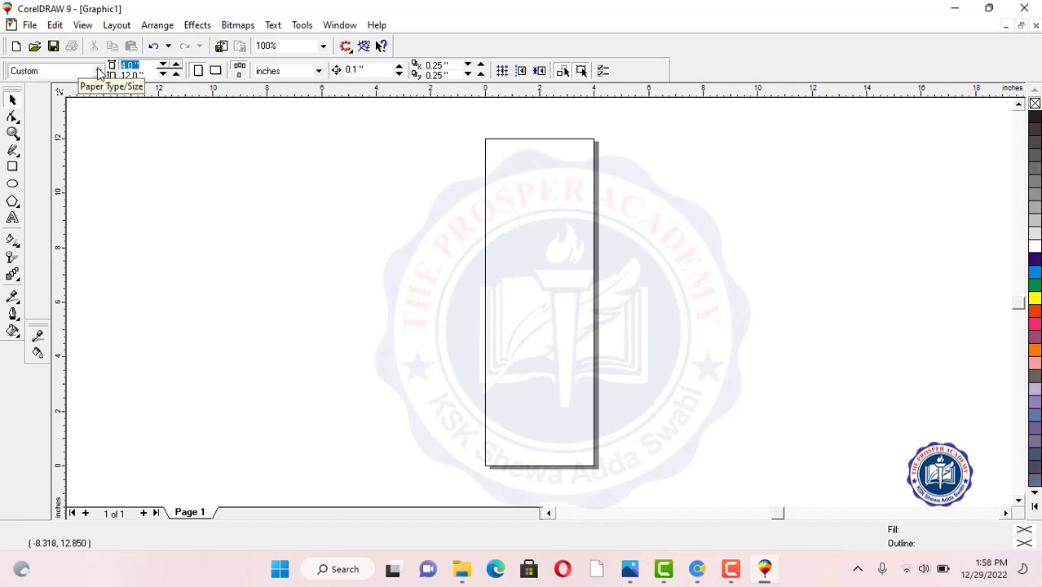
left_click(98, 71)
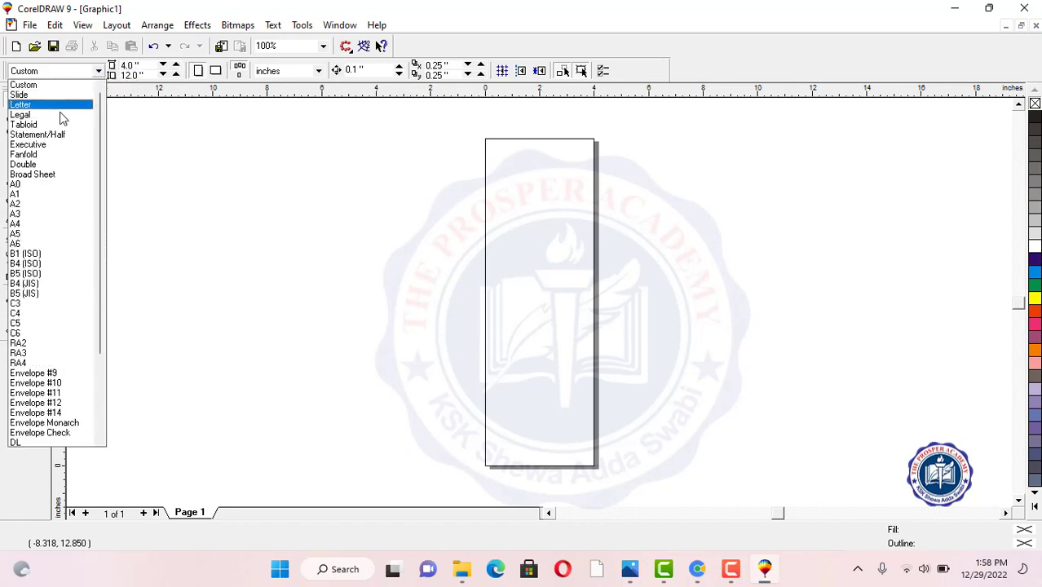
left_click(24, 225)
left_click(136, 75)
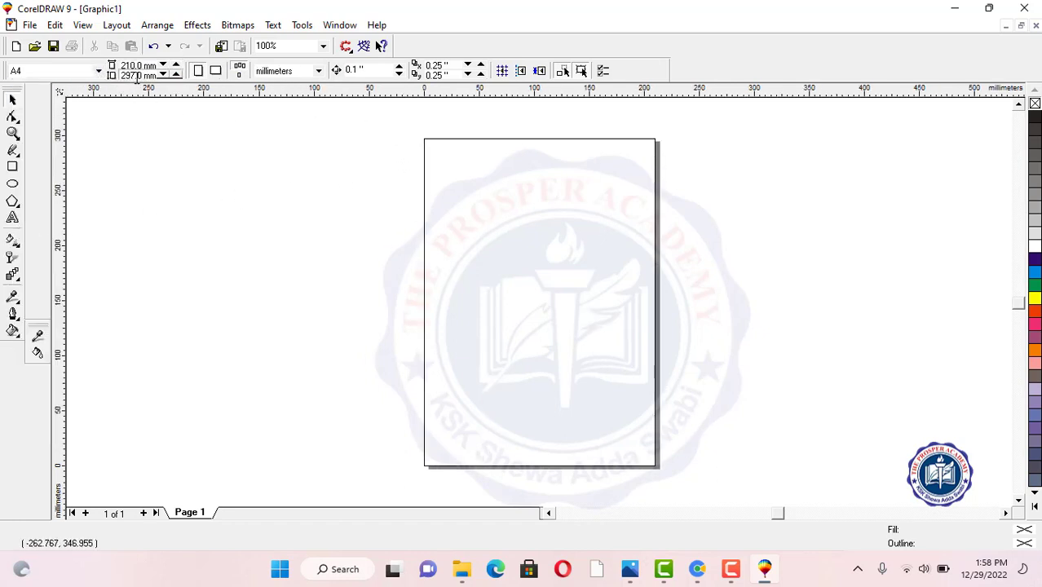
left_click(317, 71)
left_click(268, 85)
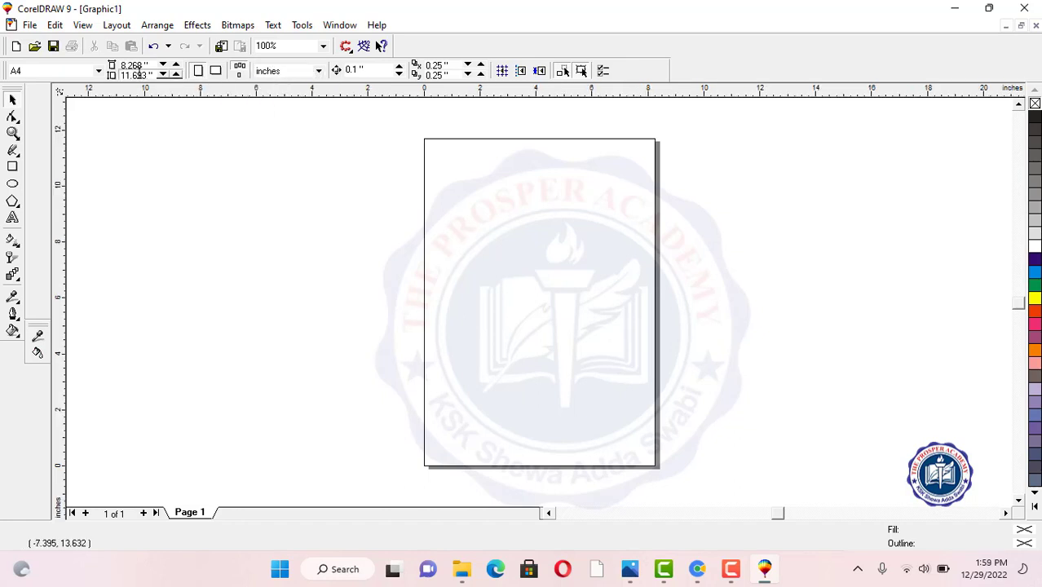
Step: Set the page width to 6 inches
double_click(150, 67)
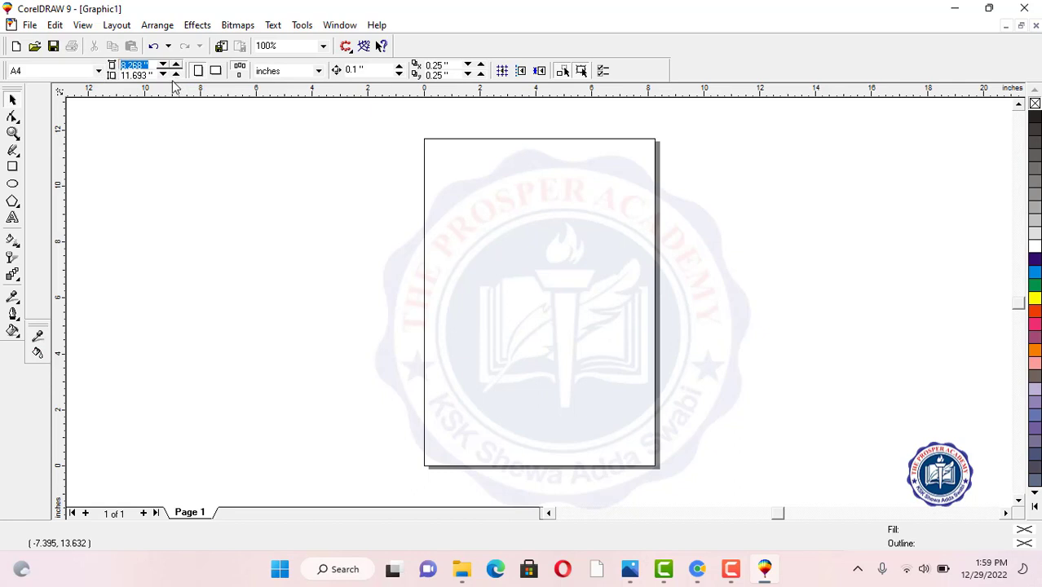
type("8")
key("Return")
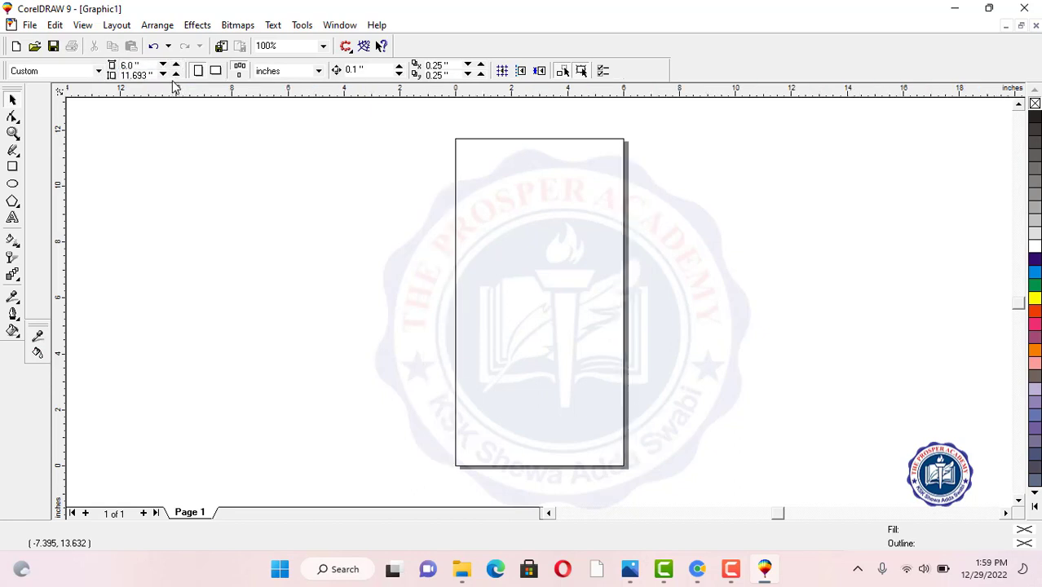
Step: Set the page height to 18 inches
left_click_drag(153, 75, 47, 66)
type("18")
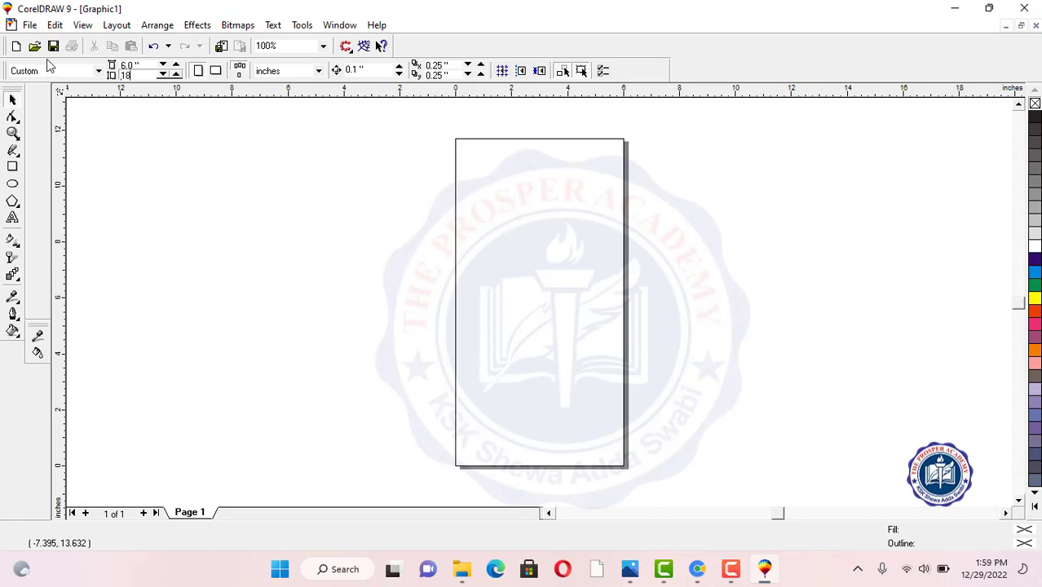
key("Return")
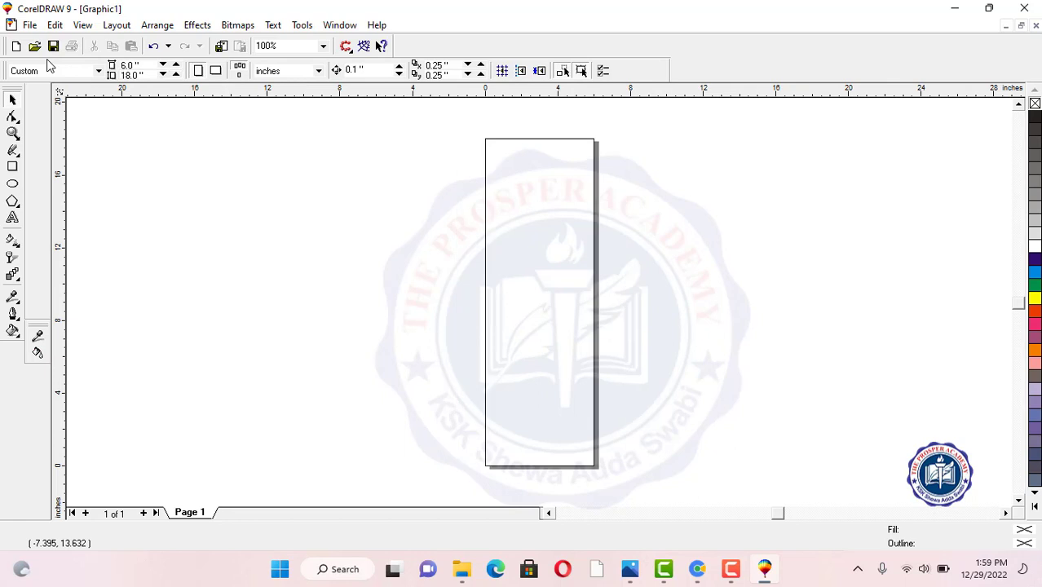
Step: Set the page height to 12 inches
double_click(137, 74)
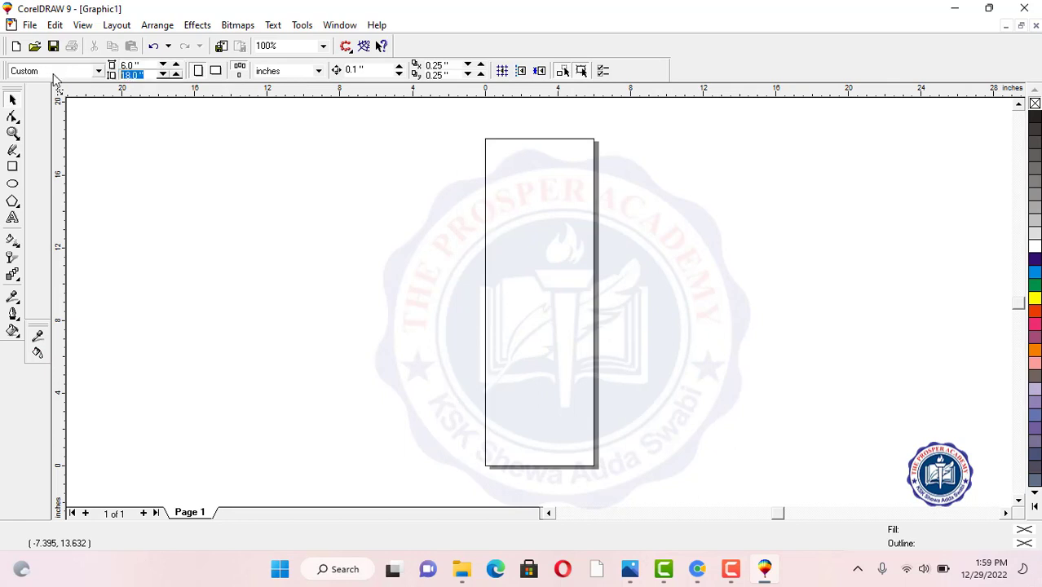
type("12")
key("Return")
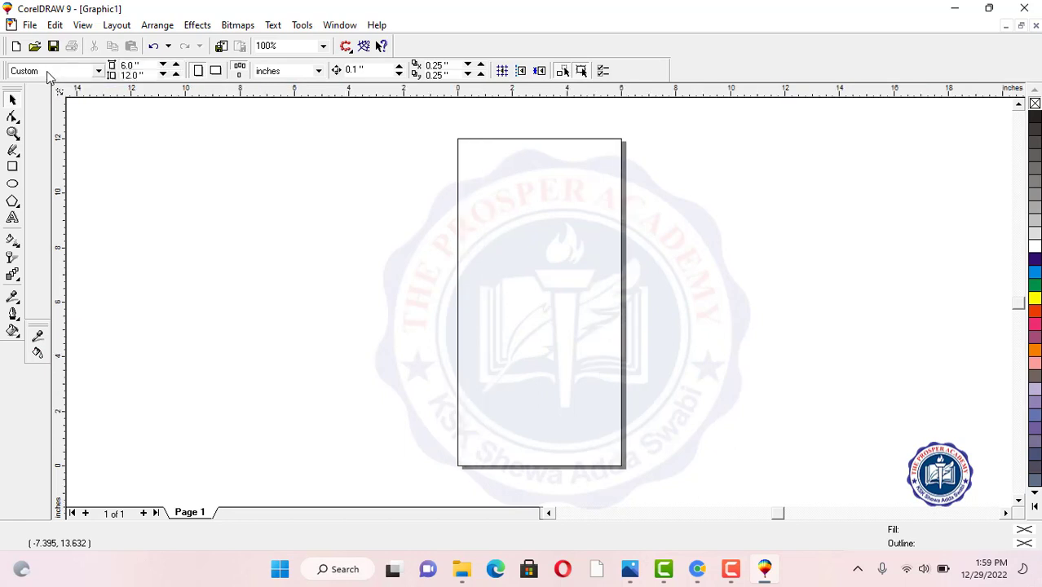
Step: Set the page width to 8 inches
double_click(132, 65)
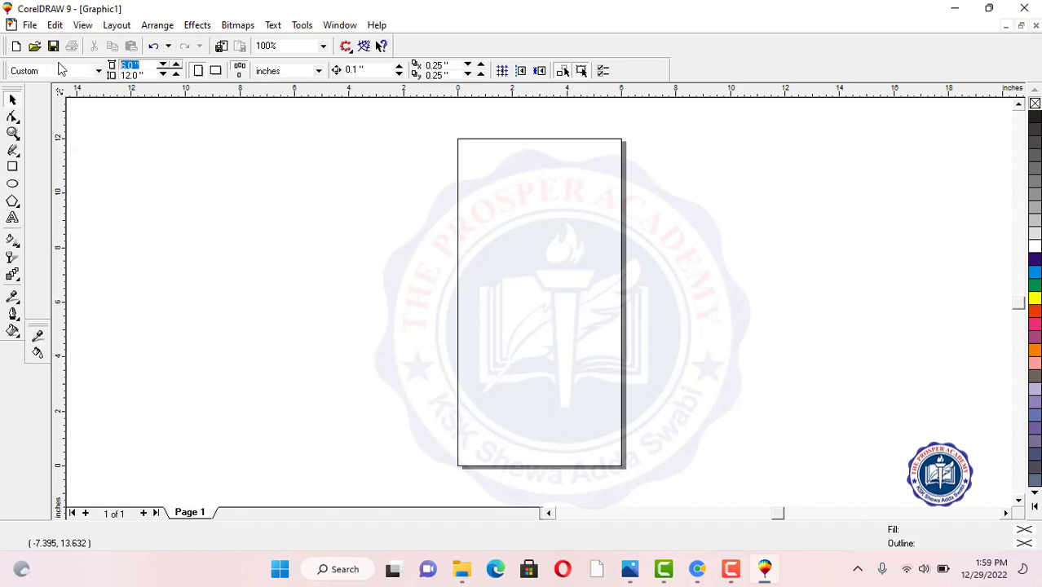
type("8")
key("Return")
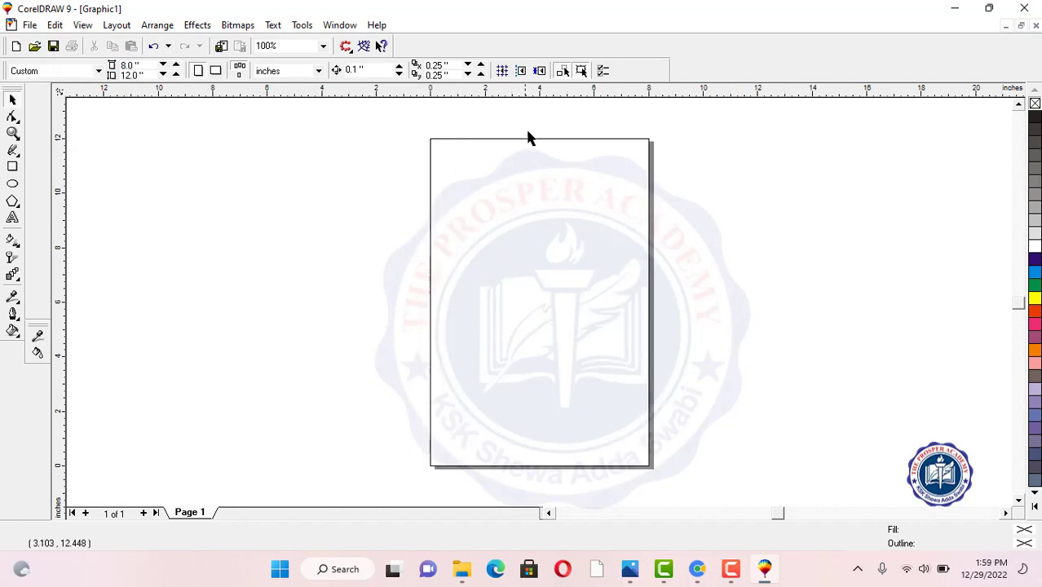
Step: Draw a border rectangle about 8.05 by 11.94 inches around the page and give it a blue outline
left_click(13, 167)
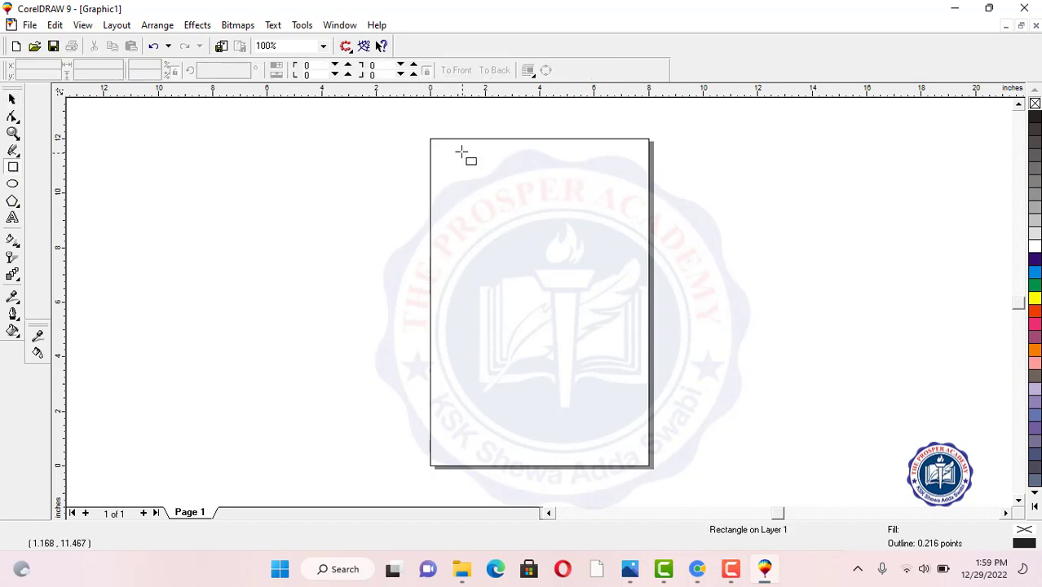
left_click_drag(431, 139, 650, 466)
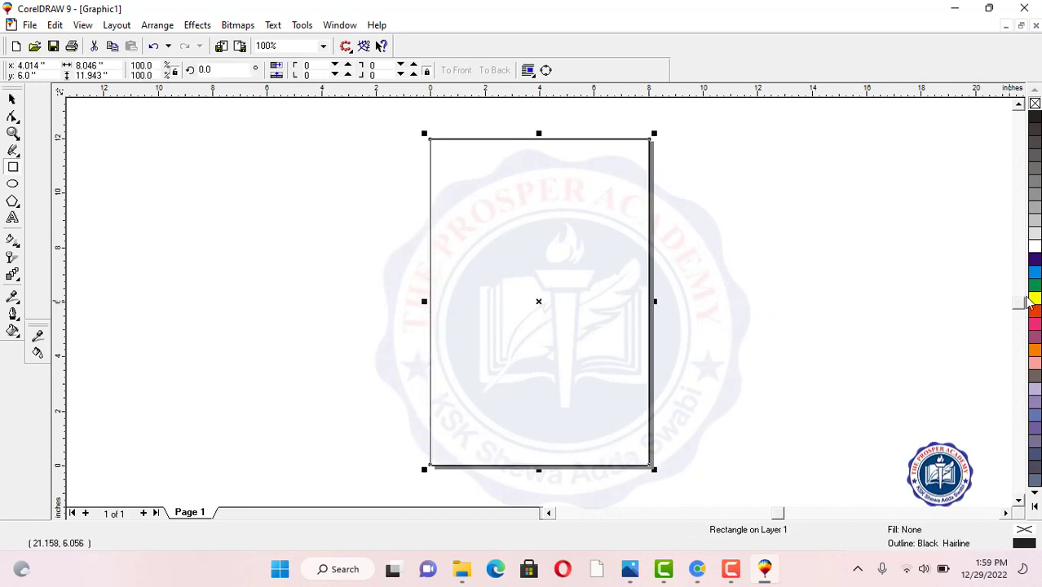
right_click(1033, 259)
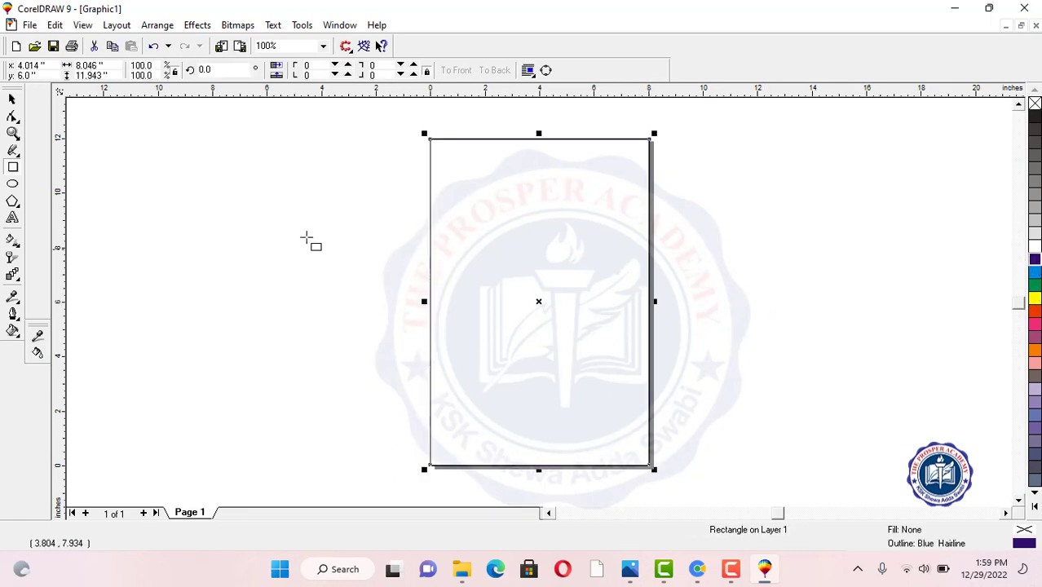
left_click(12, 99)
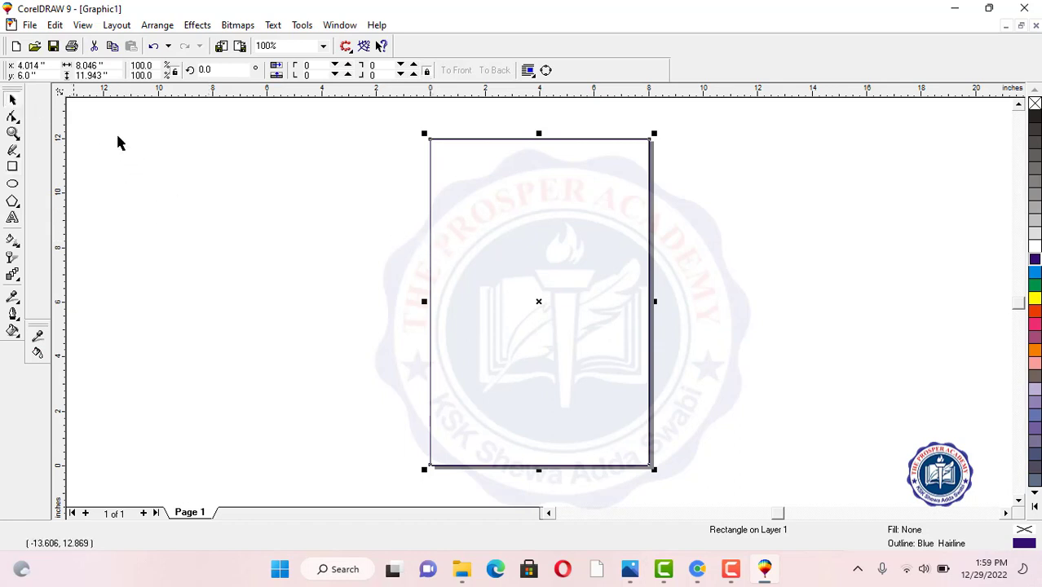
left_click(253, 207)
Step: Draw a rectangle about 8.05 by 3.84 inches across the upper part of the page and convert it to curves
left_click(12, 167)
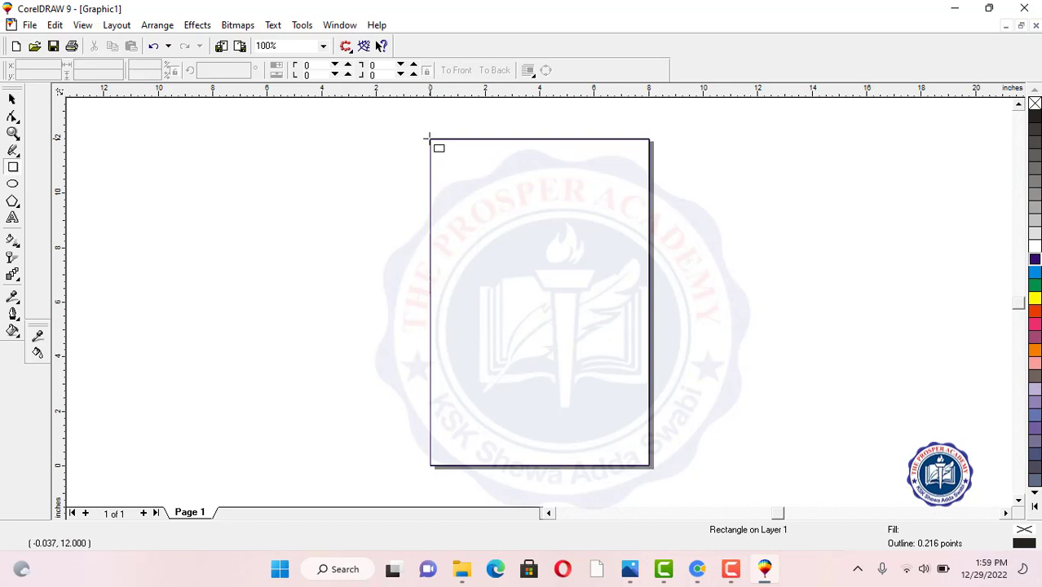
left_click_drag(430, 138, 649, 243)
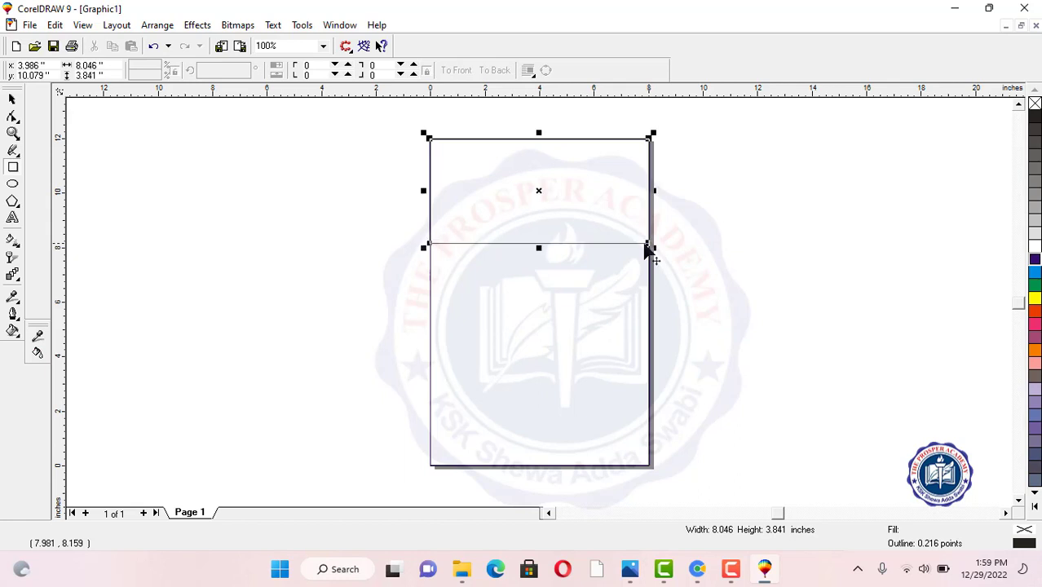
left_click(14, 116)
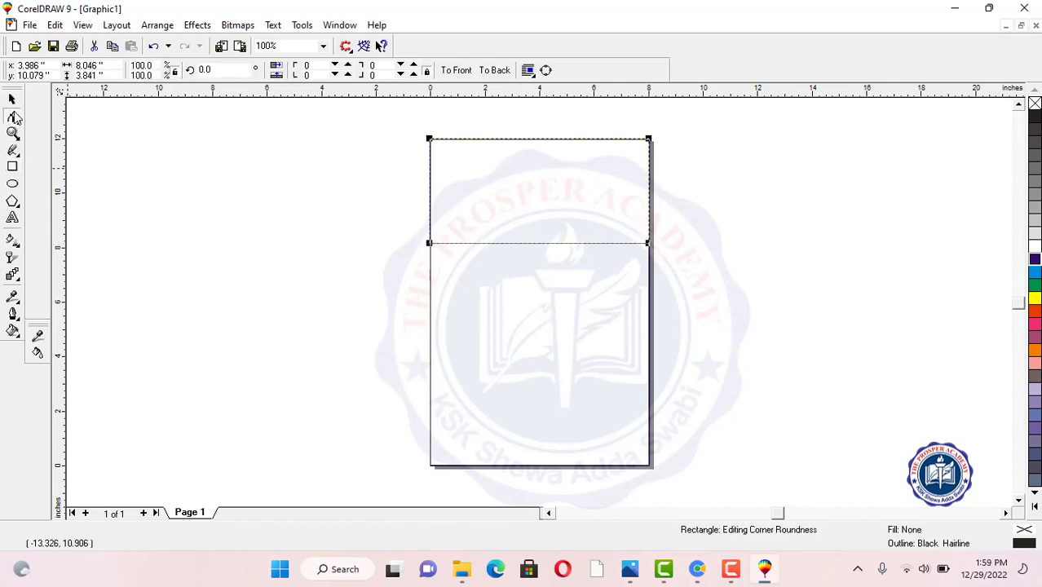
left_click(545, 72)
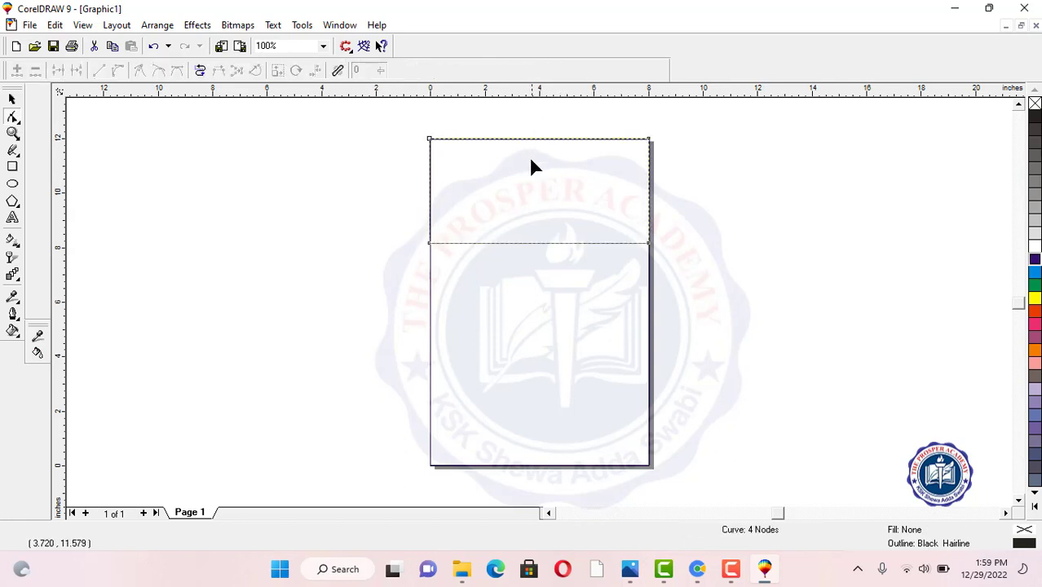
Step: Convert the upper shape's lower edge to a curve and bow it downward by about 1 inch
right_click(527, 243)
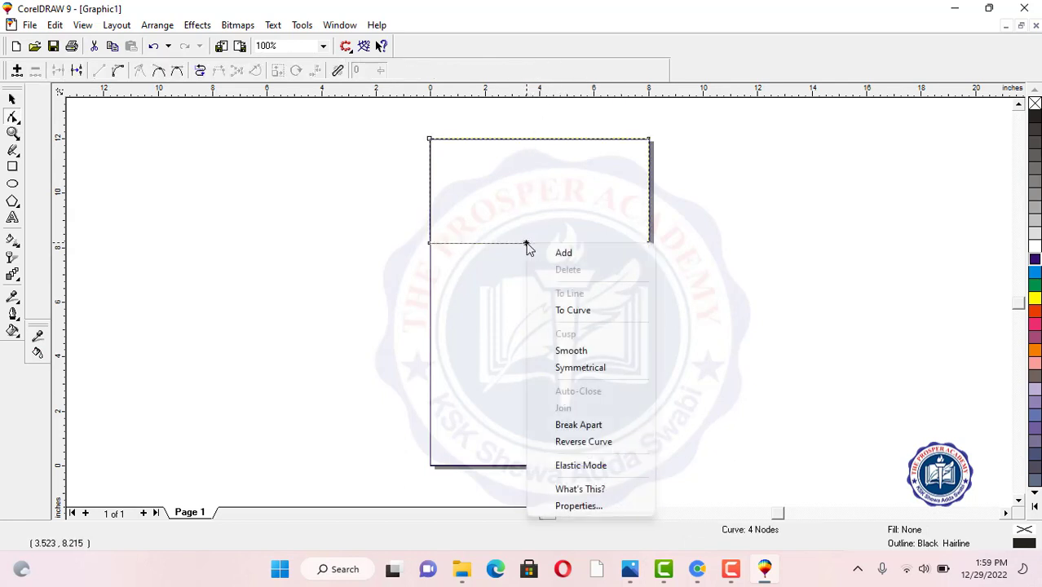
left_click(573, 310)
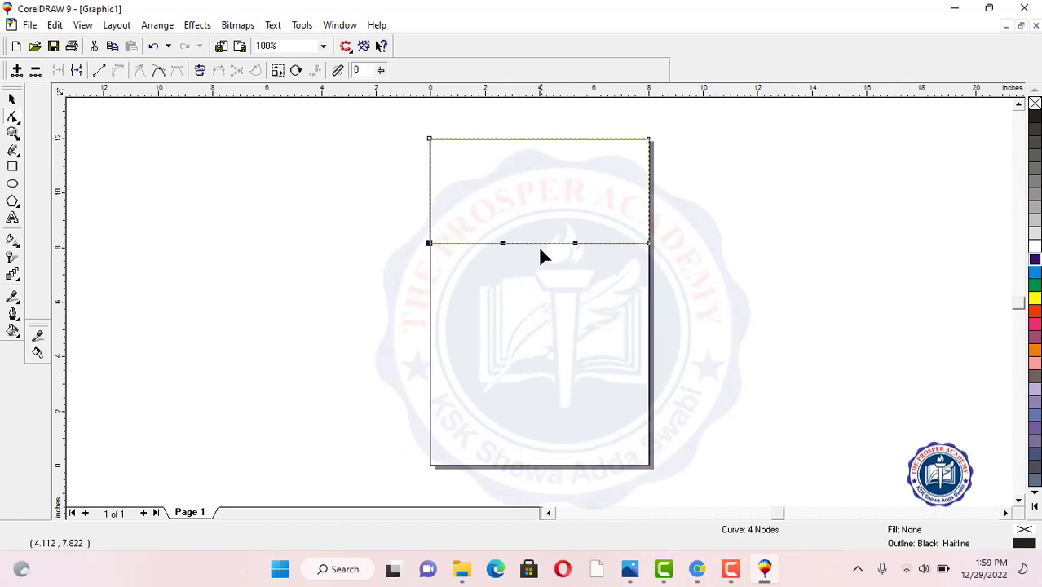
left_click_drag(533, 244, 532, 272)
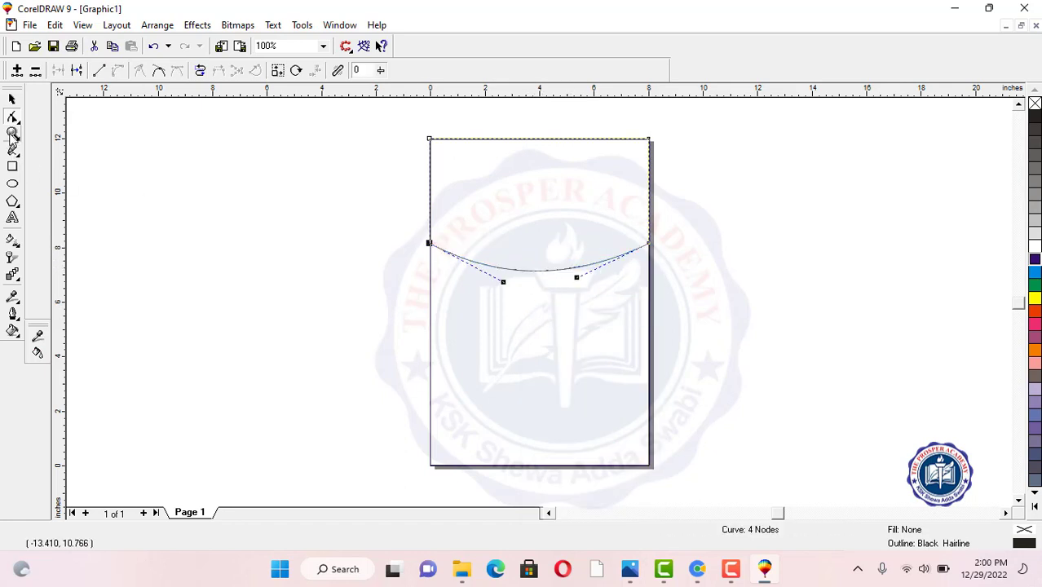
left_click(11, 101)
left_click(285, 228)
left_click(547, 239)
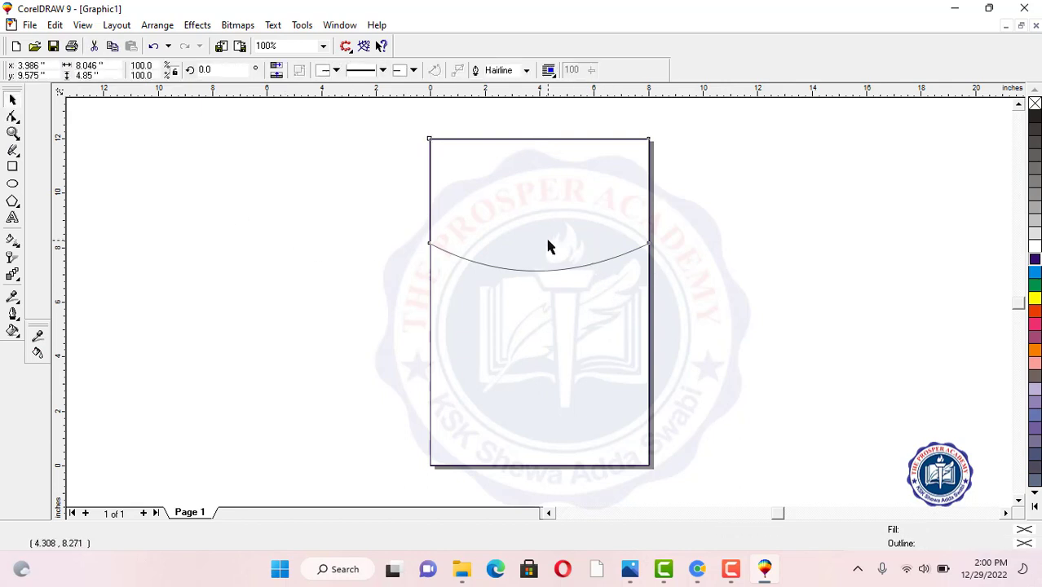
left_click(753, 282)
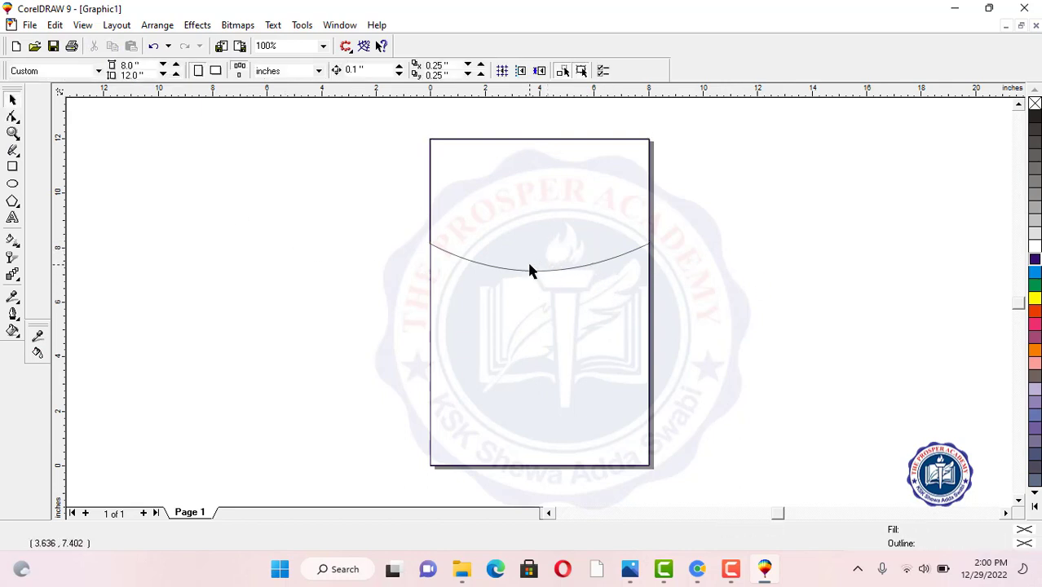
Step: Check the reference poster hamalya.JPG, and fill the curved upper shape with blue
left_click(531, 274)
left_click(547, 269)
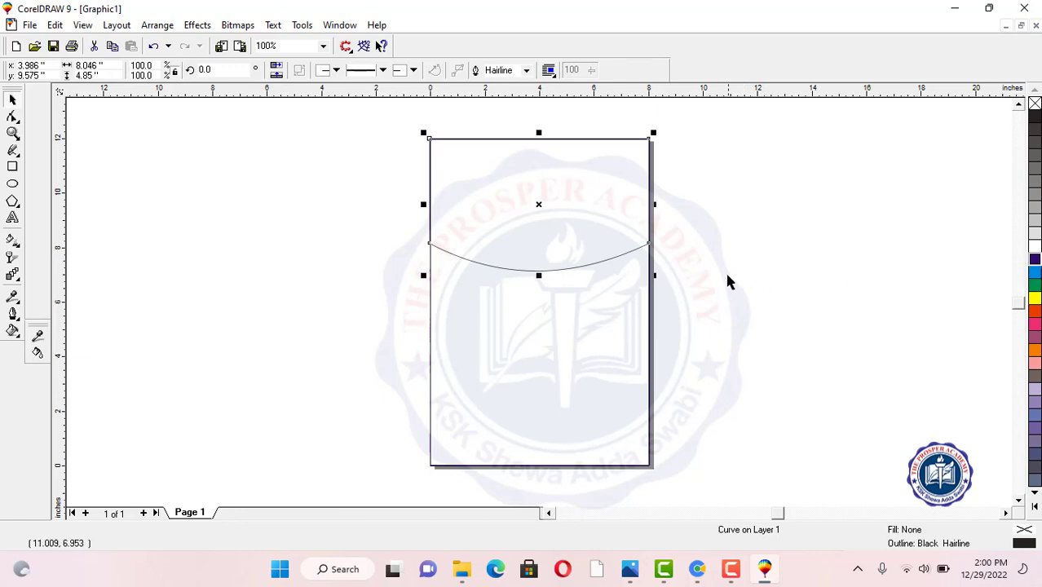
left_click(630, 568)
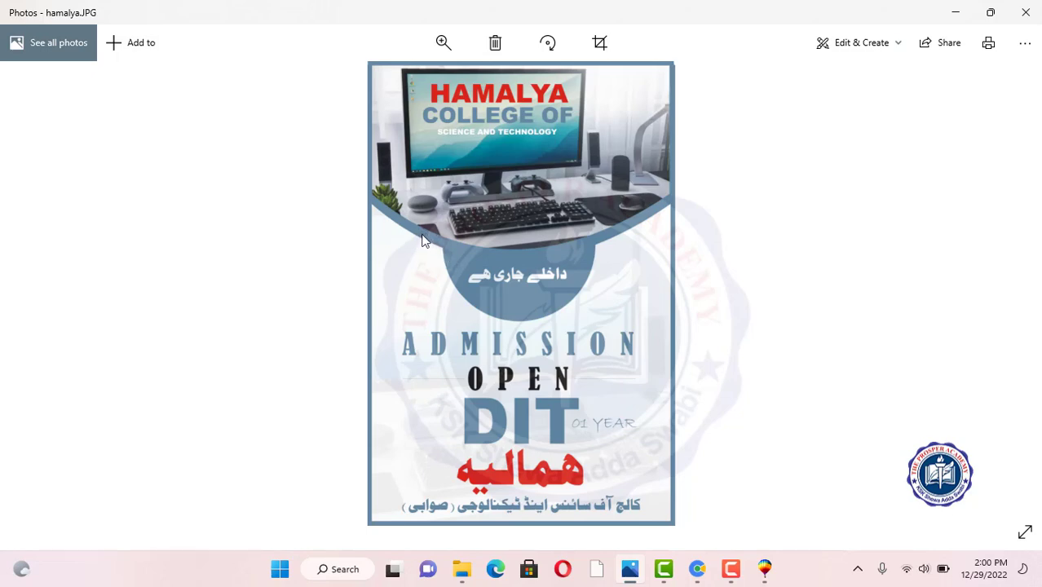
left_click(957, 11)
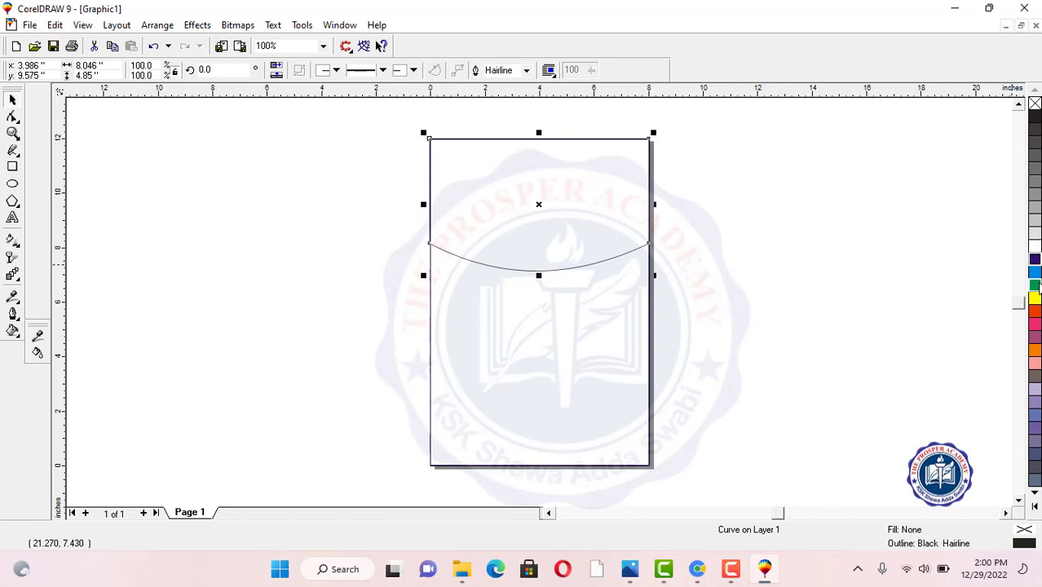
left_click(1035, 260)
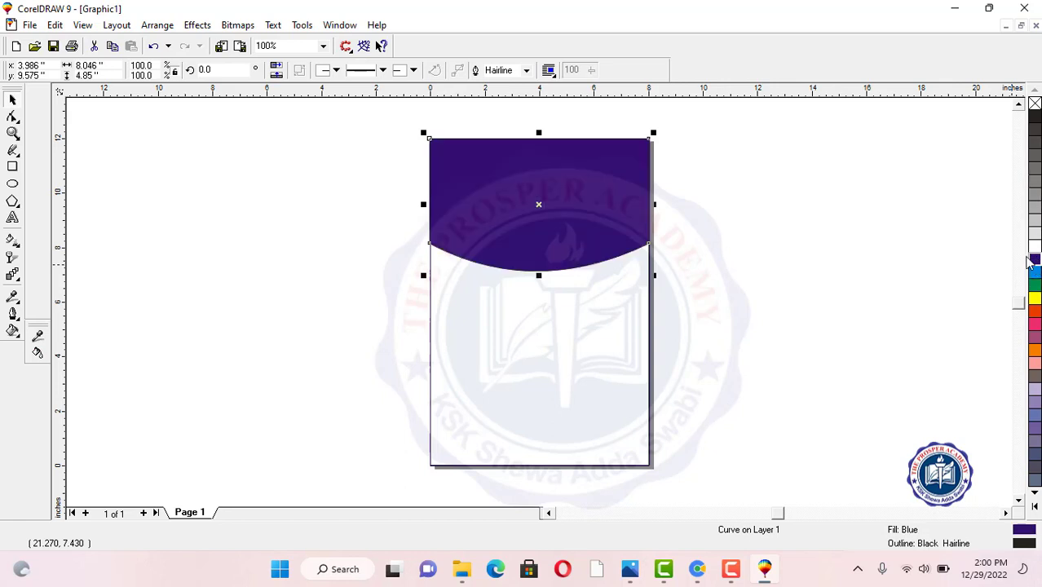
Step: Duplicate the blue shape slightly higher and shorten the copy to about 4.37 inches so it meets the page's upper edge
left_click(762, 208)
left_click(497, 239)
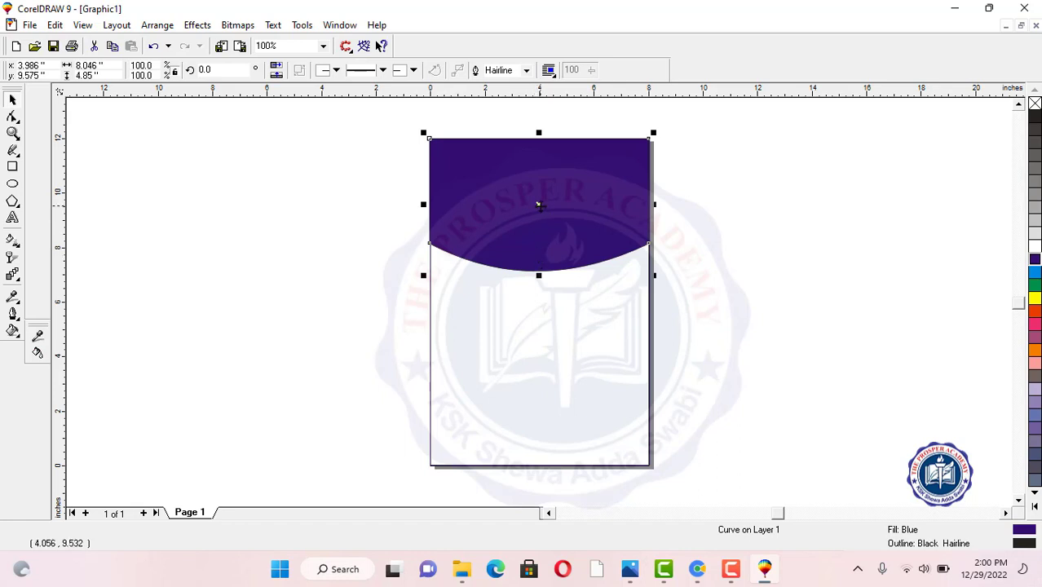
left_click_drag(539, 206, 536, 190)
right_click(540, 195)
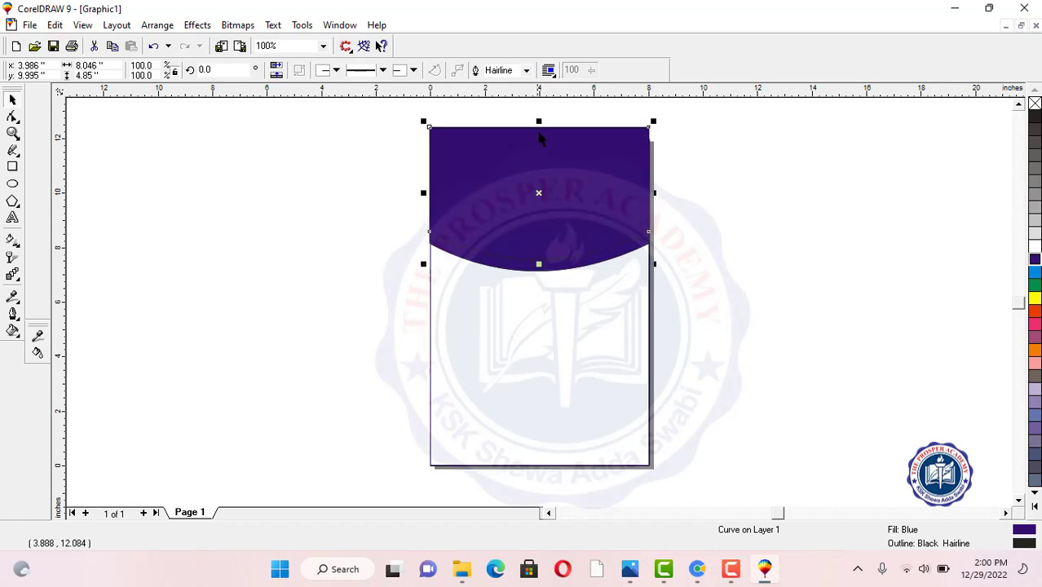
left_click_drag(539, 121, 540, 139)
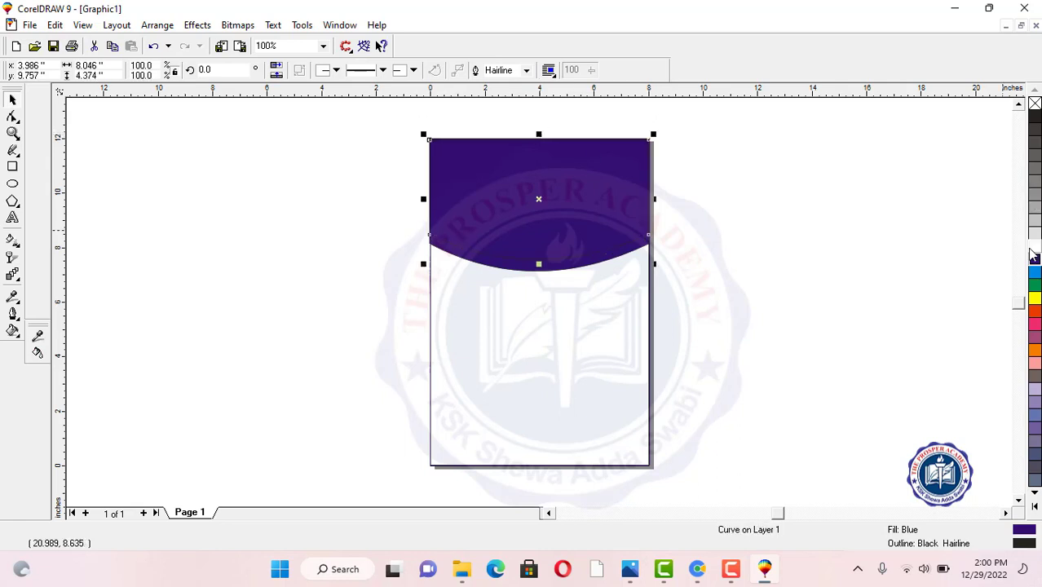
Step: Fill the copy with 10% black and refit it to about 4.6 inches high, leaving a thin blue band along the curve
left_click(1034, 218)
left_click(809, 196)
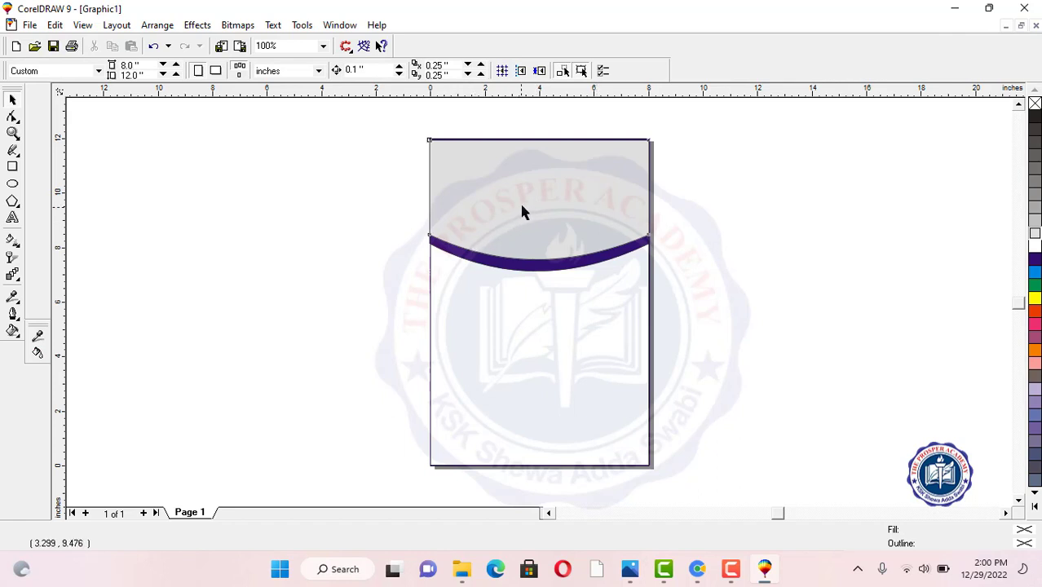
left_click(523, 211)
left_click_drag(539, 134, 539, 131)
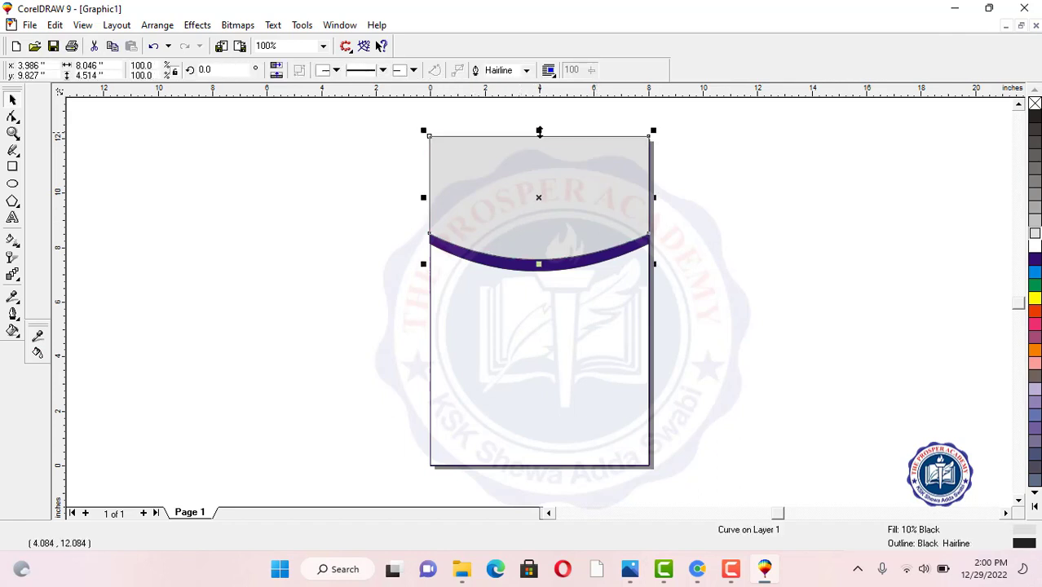
left_click(704, 185)
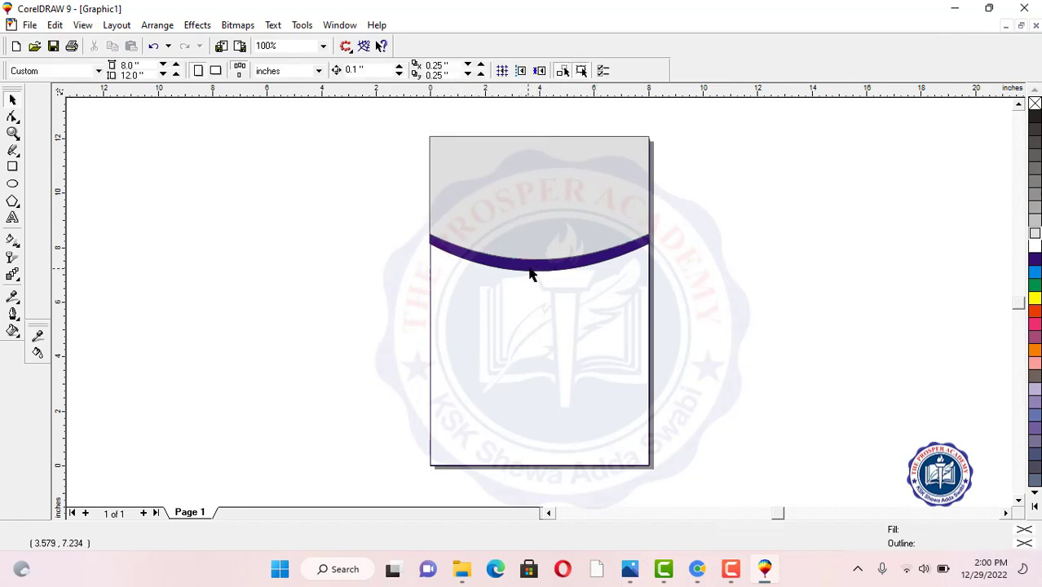
left_click(538, 225)
left_click_drag(540, 202, 539, 202)
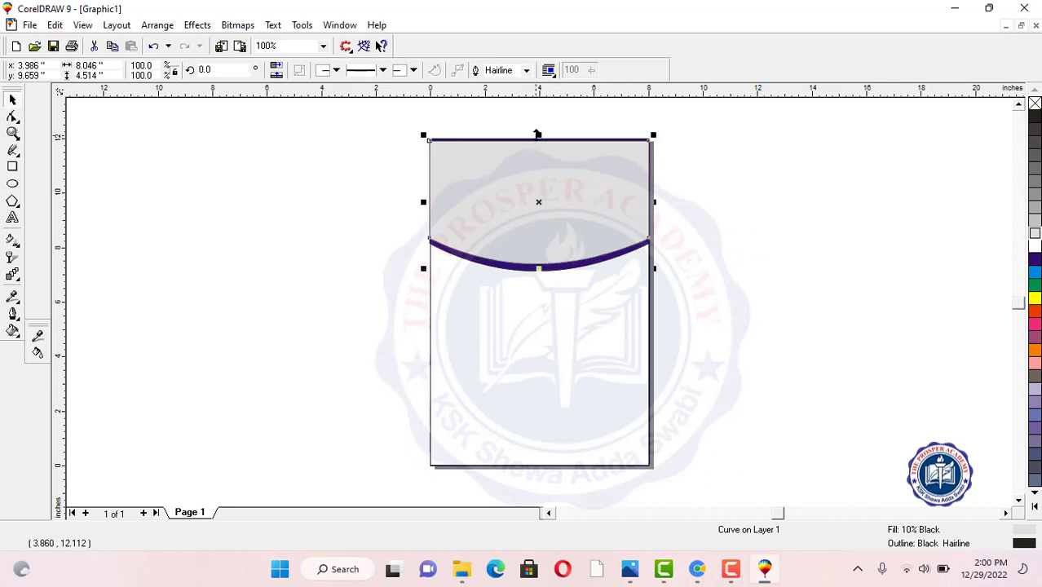
left_click_drag(537, 134, 535, 132)
left_click(772, 203)
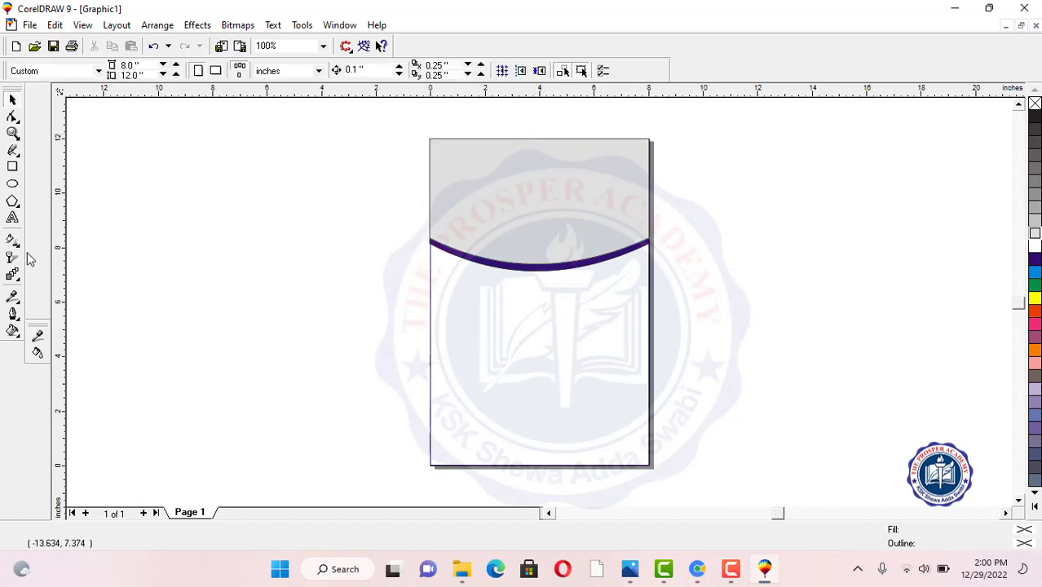
Step: Draw a circle about 2.8 inches in diameter over the middle of the curved band and fill it with blue
left_click(12, 184)
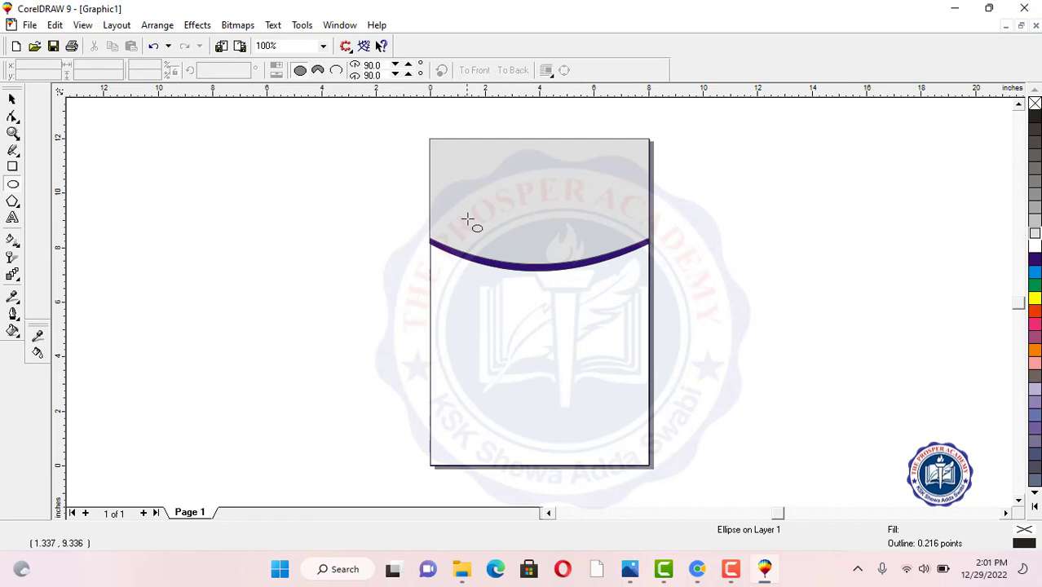
left_click_drag(488, 234, 533, 272)
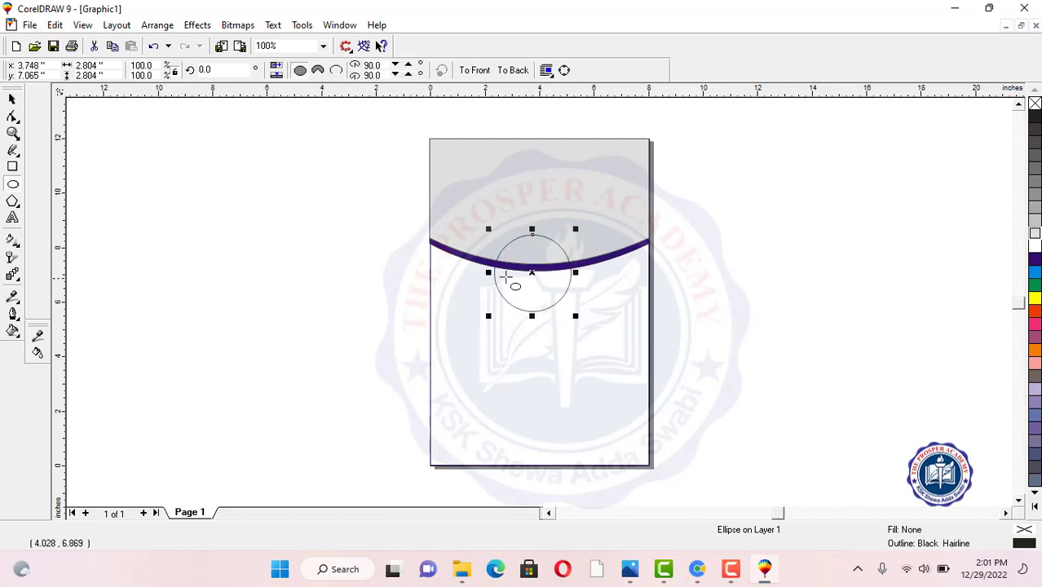
left_click(1035, 259)
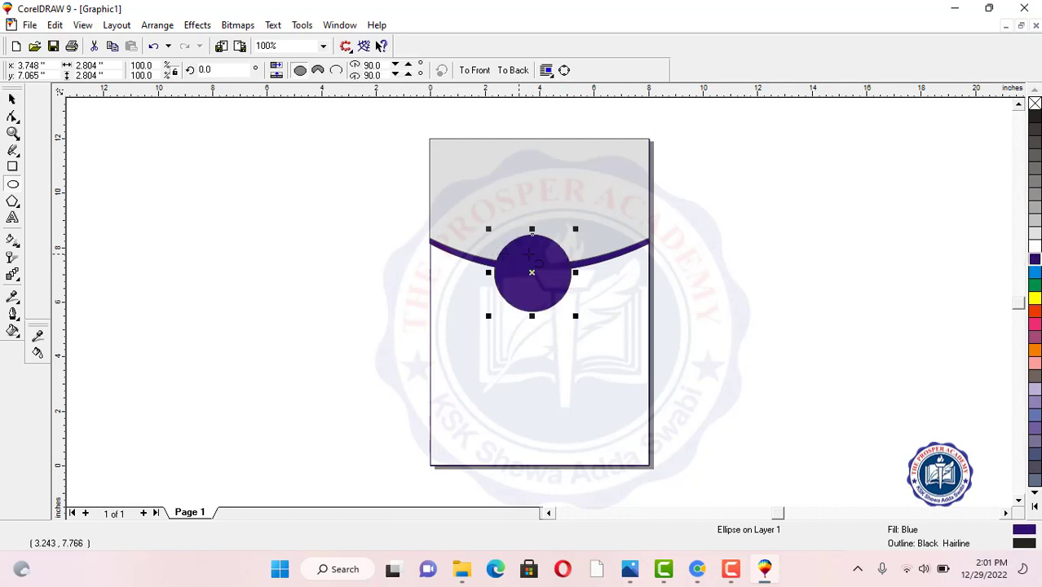
Step: Bring the grey curved shape to the front so it covers the upper part of the blue circle
left_click(12, 99)
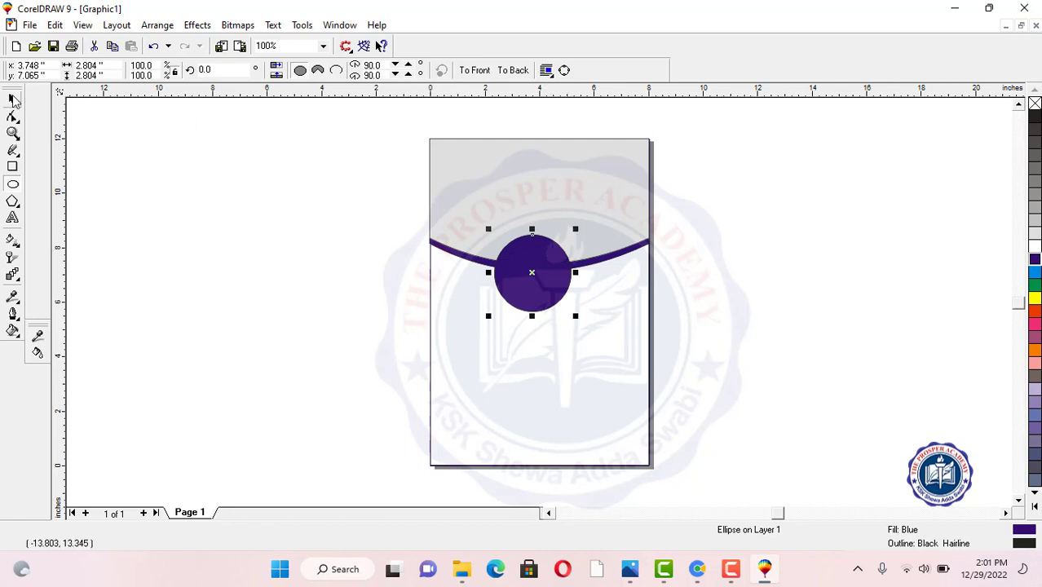
left_click(513, 169)
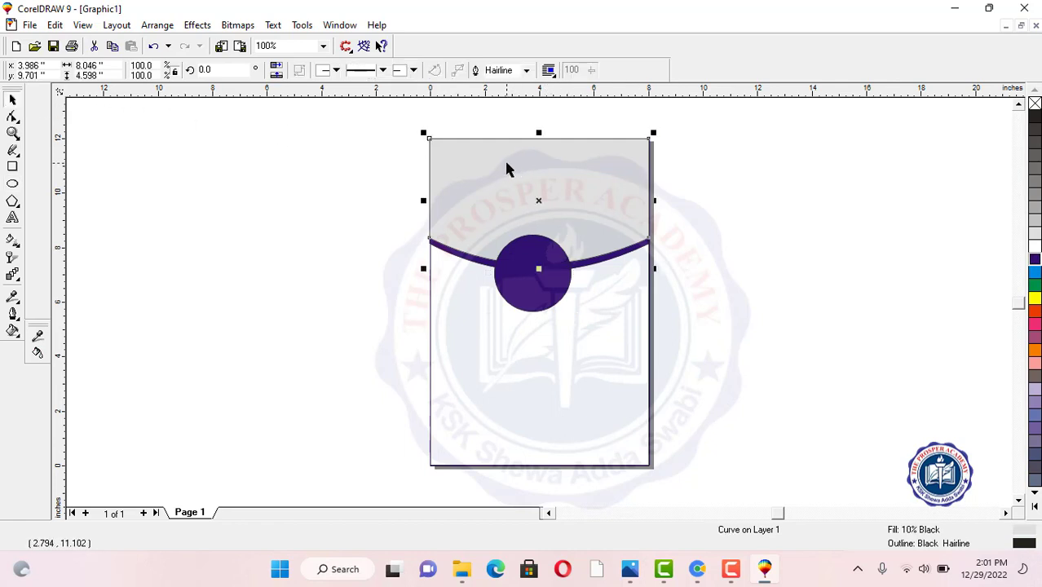
right_click(506, 169)
mouse_move(559, 340)
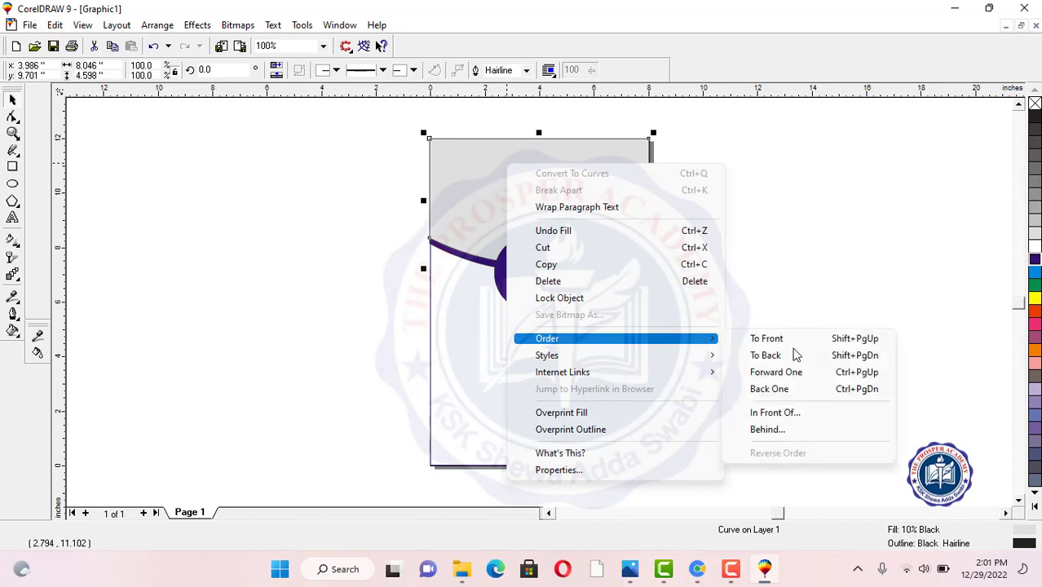
left_click(774, 339)
left_click(692, 261)
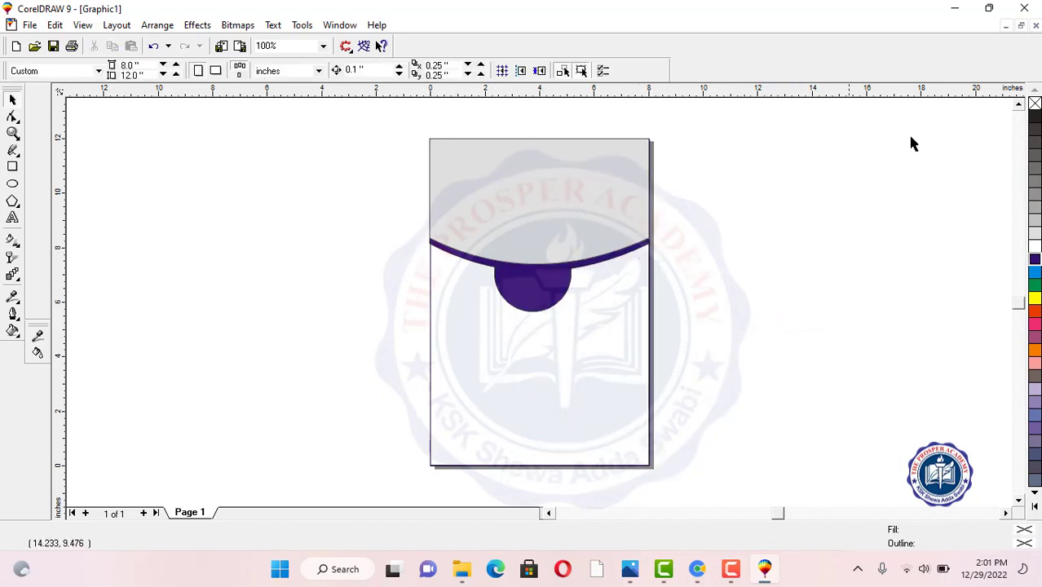
Step: Bring the desktop computer photo from the Downloads folder into the drawing and place it to the left of the page
left_click(989, 8)
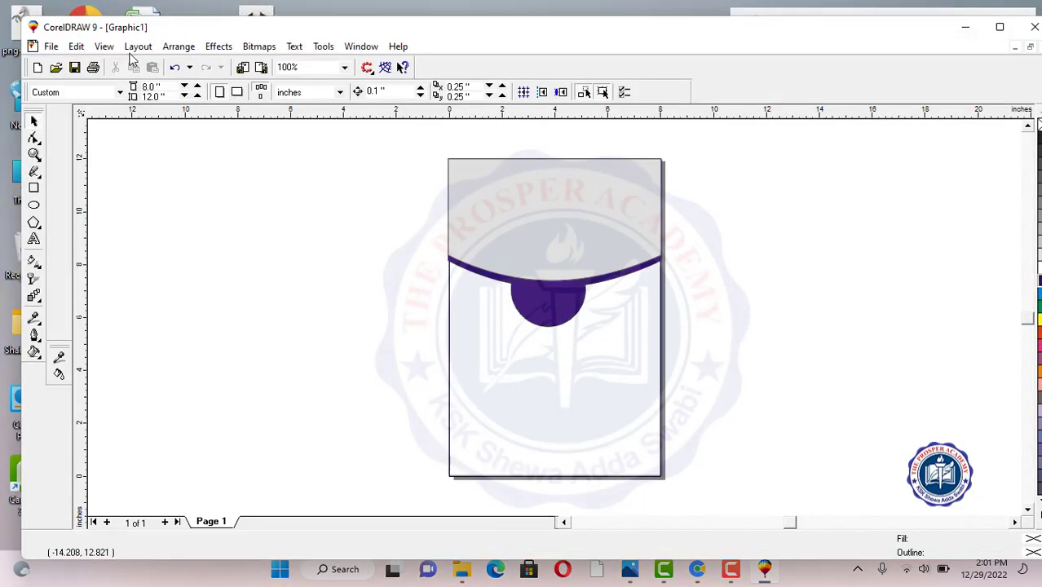
left_click_drag(199, 34, 330, 19)
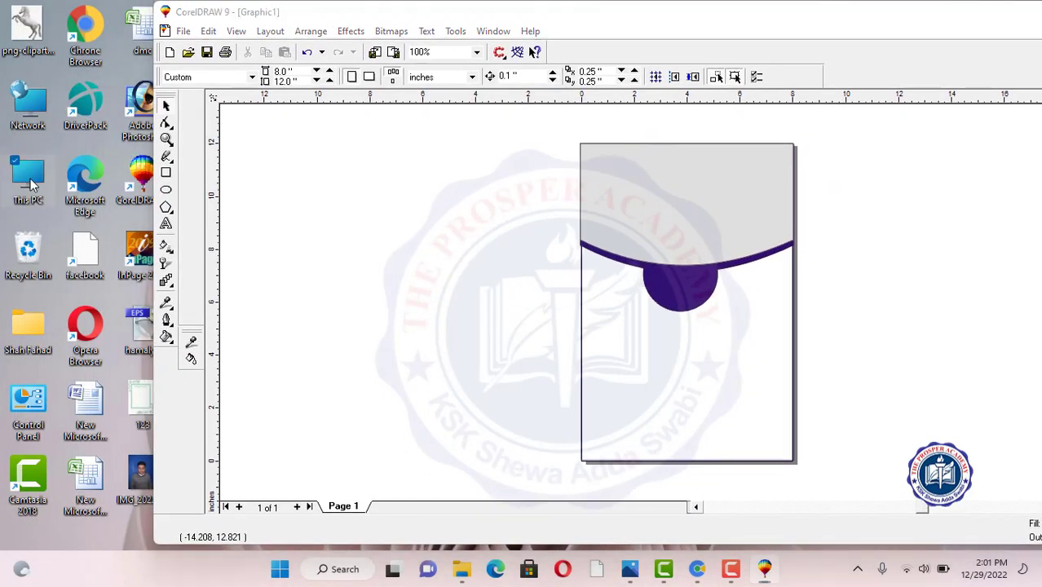
double_click(28, 181)
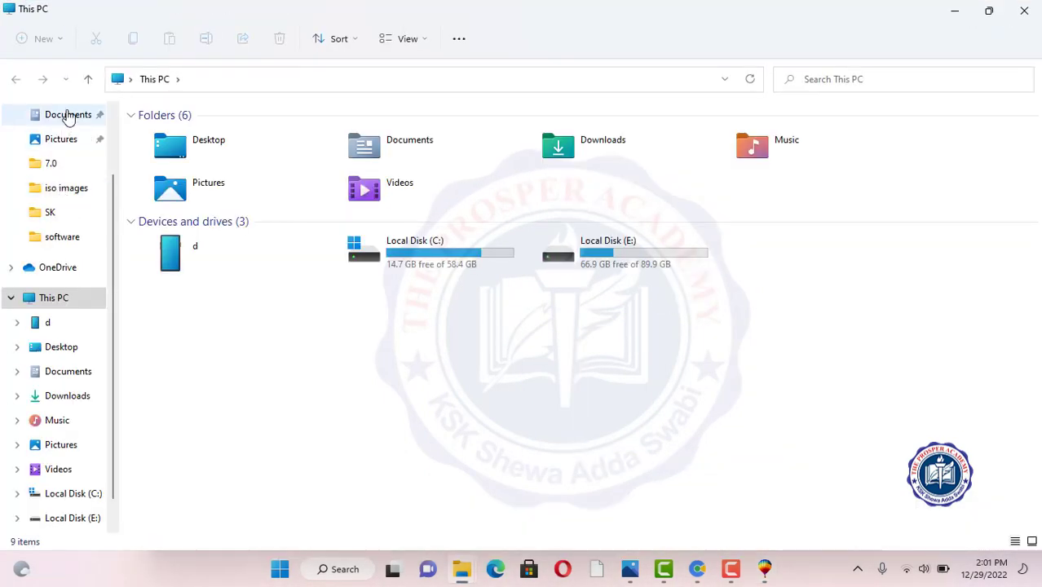
left_click(72, 397)
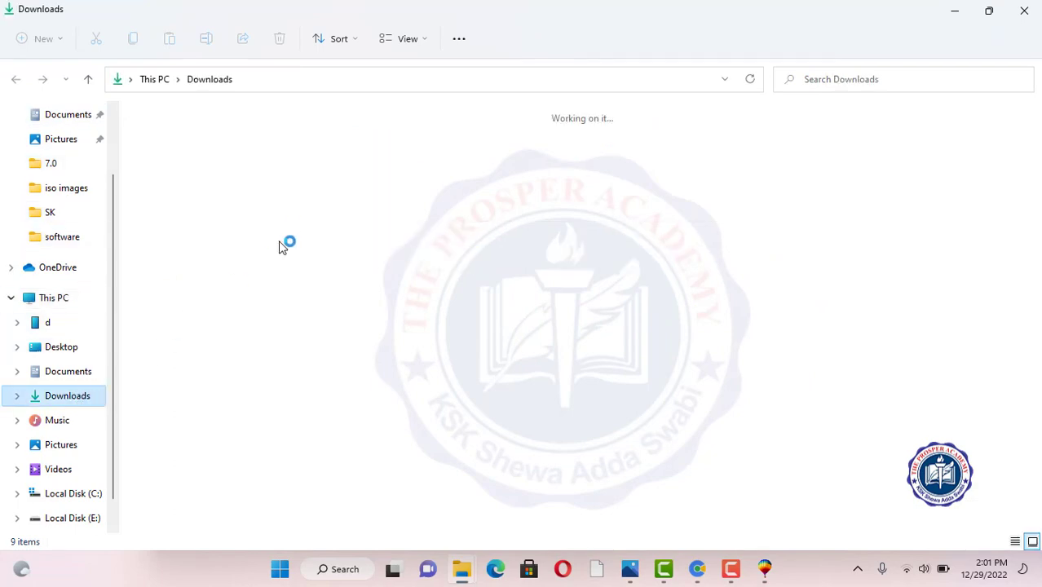
left_click(989, 11)
left_click_drag(210, 262, 939, 200)
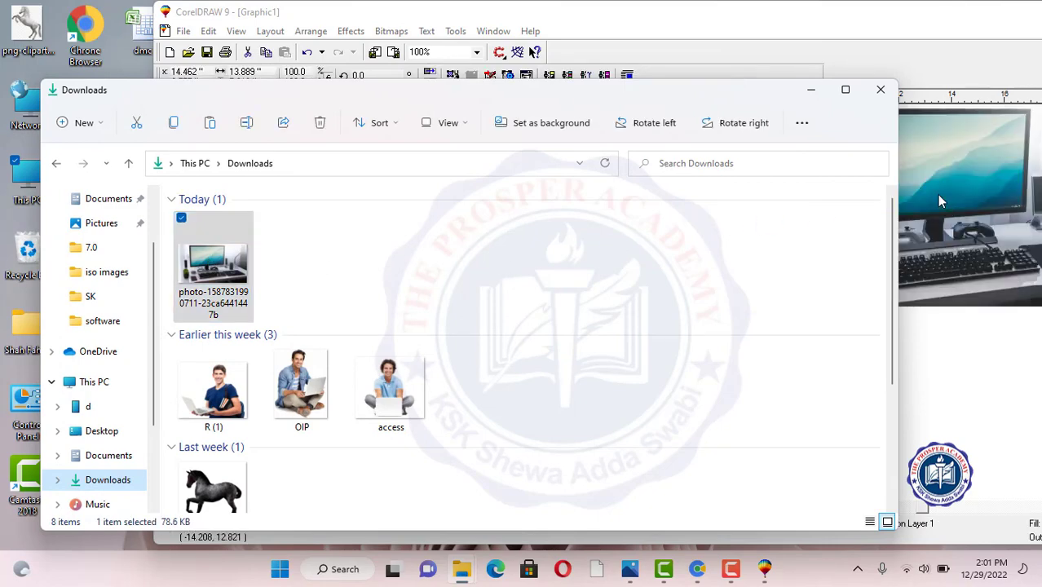
left_click(881, 90)
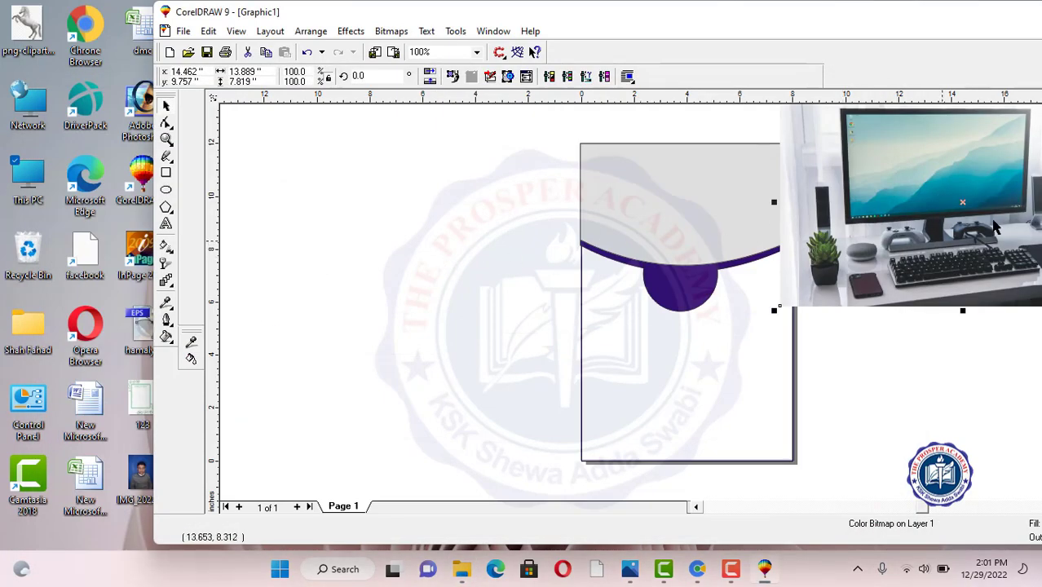
left_click_drag(964, 203, 307, 312)
Step: PowerClip the desktop computer photo inside the grey curved shape at the upper part of the page
left_click(353, 31)
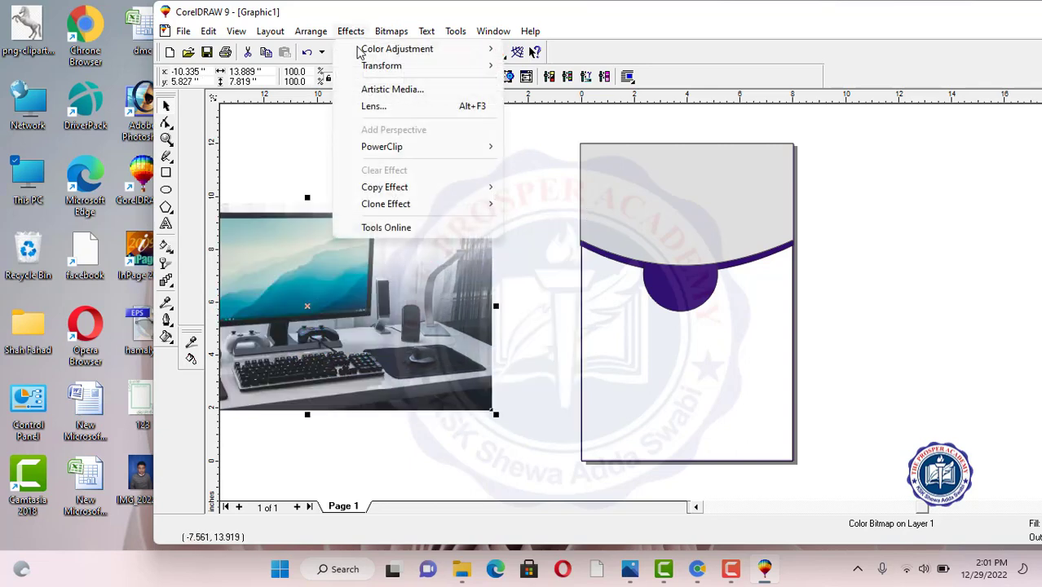
mouse_move(398, 146)
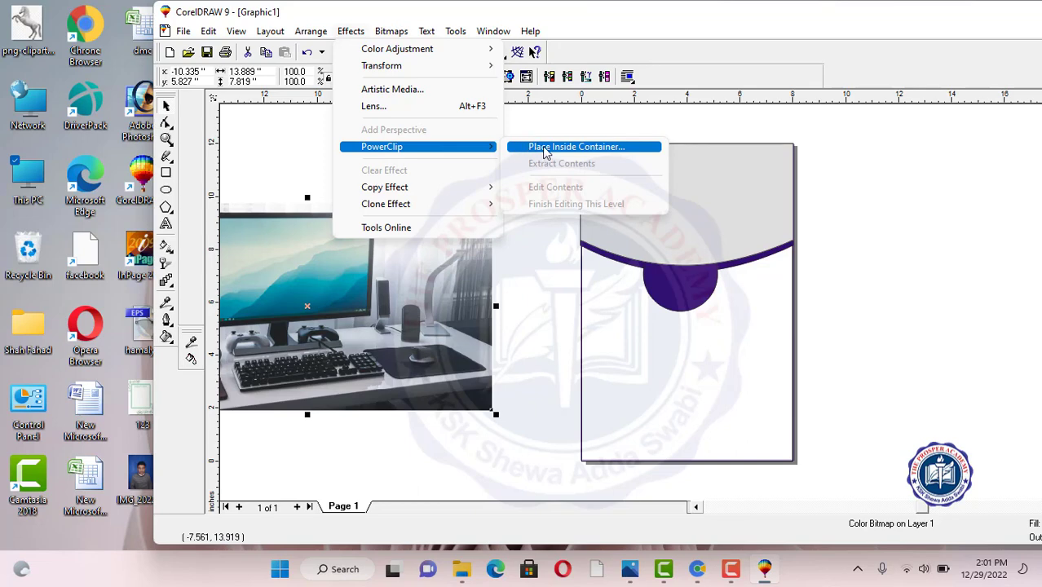
left_click(545, 152)
left_click(617, 210)
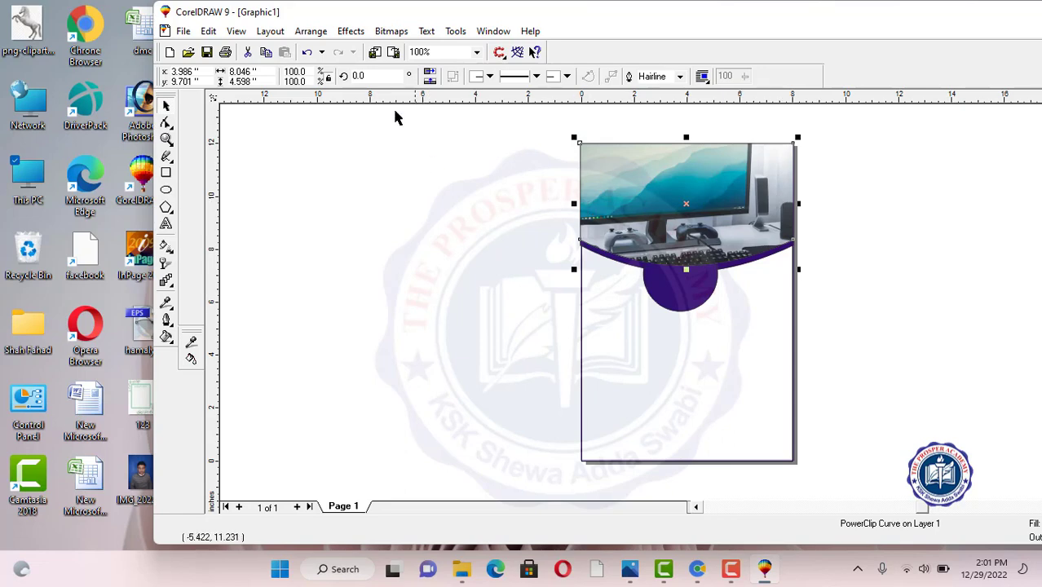
Step: Edit the PowerClip contents: shrink the photo to about 8.32 by 4.69 inches, nudge it 0.1 inch left, and finish editing
left_click(351, 33)
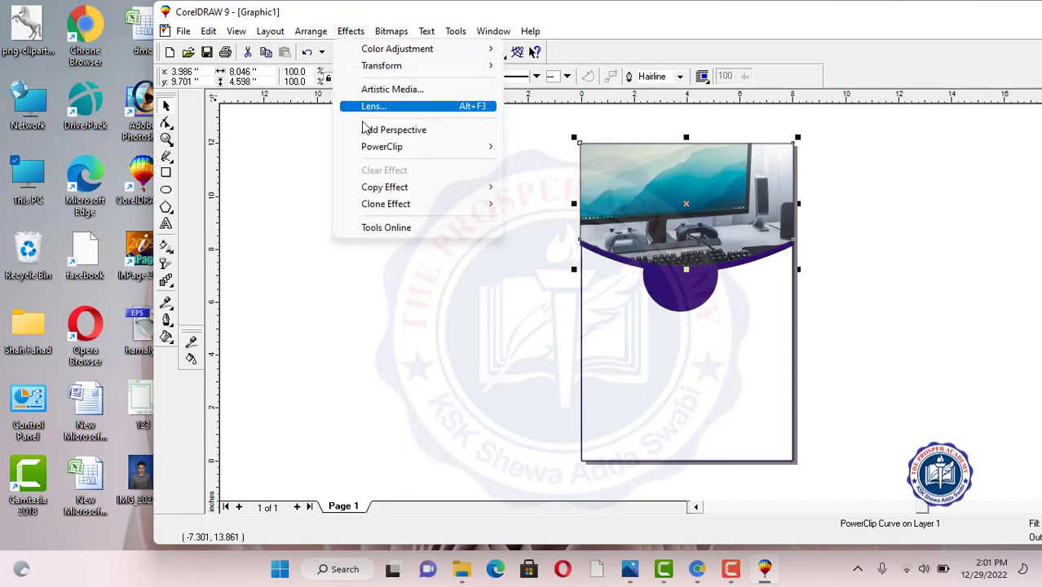
mouse_move(371, 152)
left_click(550, 187)
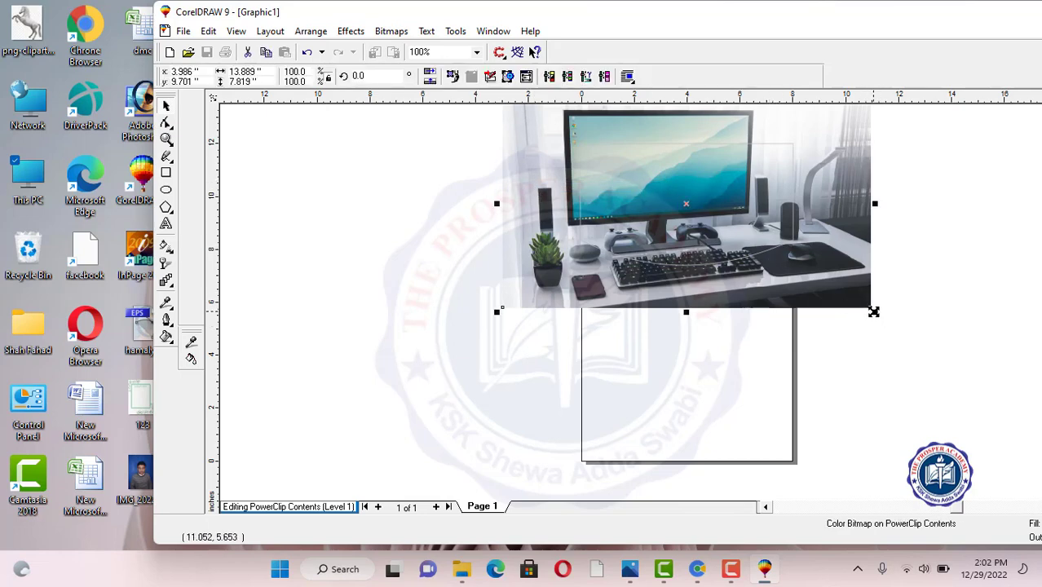
left_click_drag(873, 312, 807, 273)
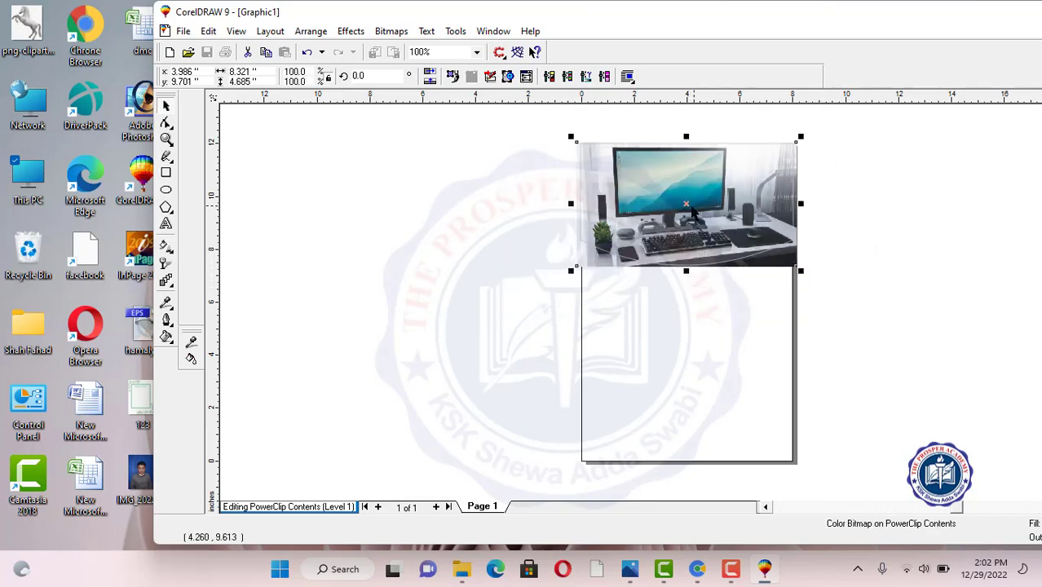
key("Left")
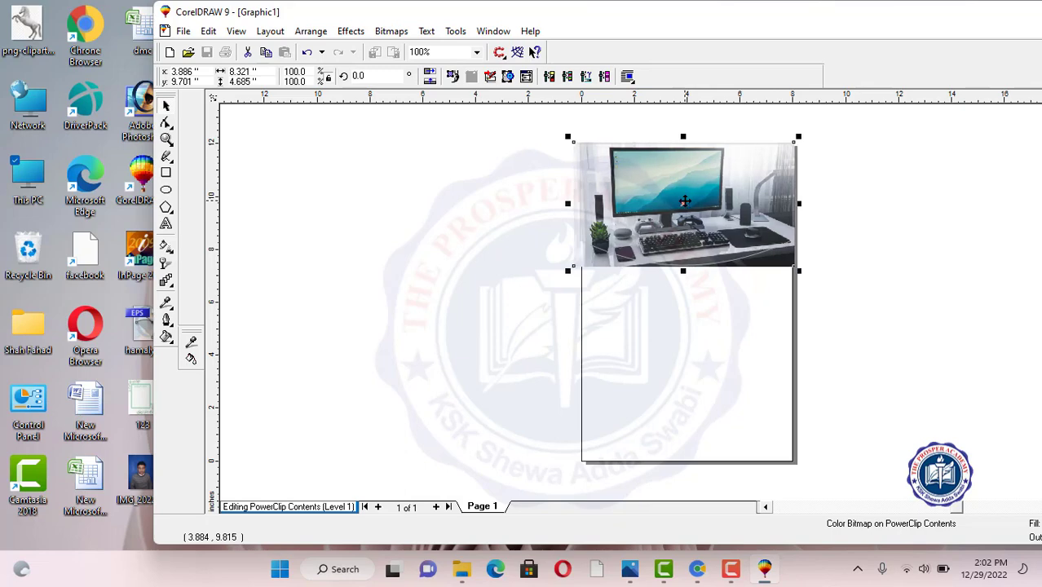
left_click(354, 33)
mouse_move(432, 147)
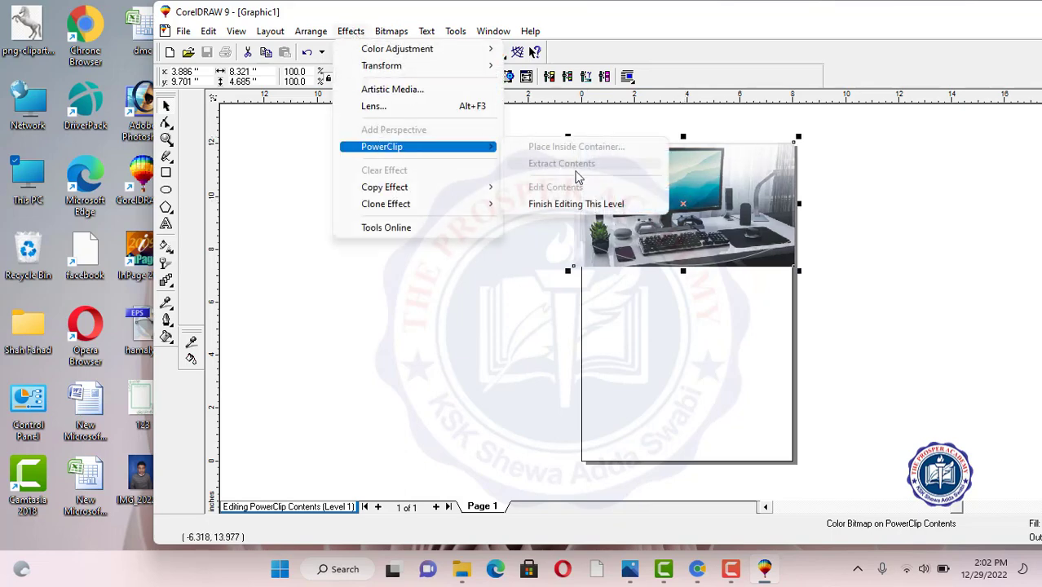
left_click(552, 209)
left_click(869, 238)
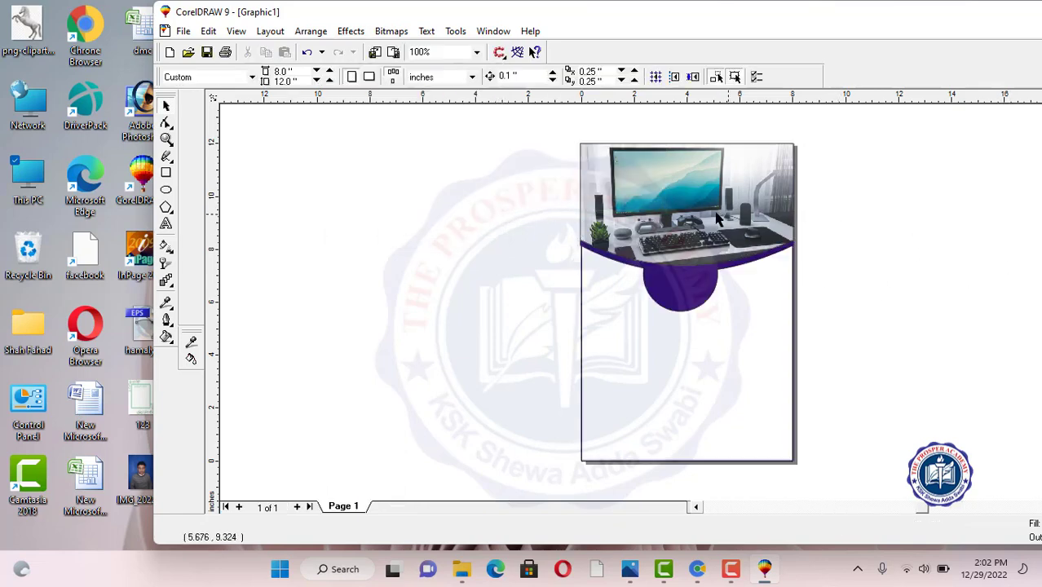
scroll(657, 169, "up", 2)
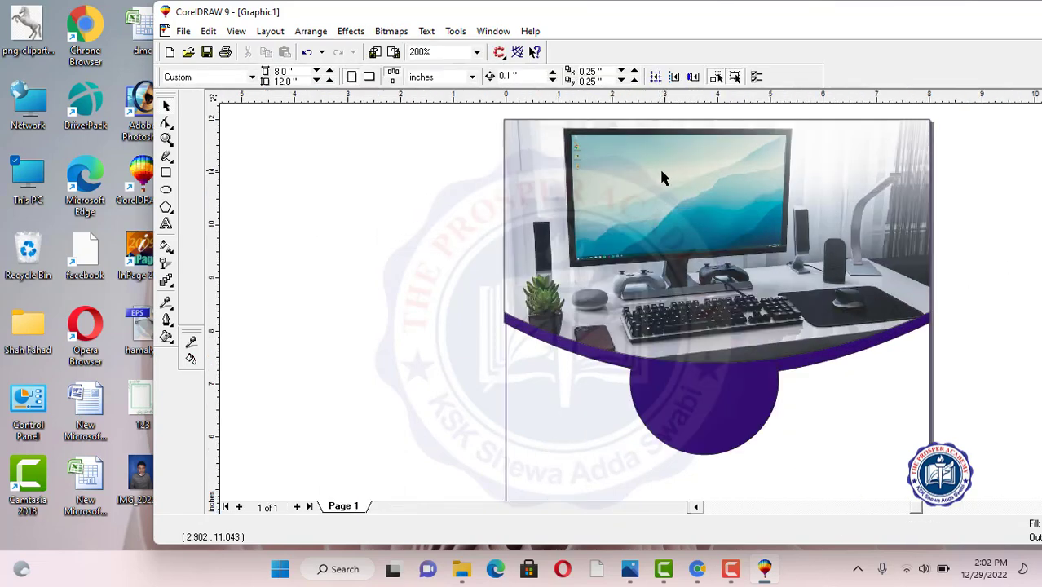
scroll(664, 171, "down", 1)
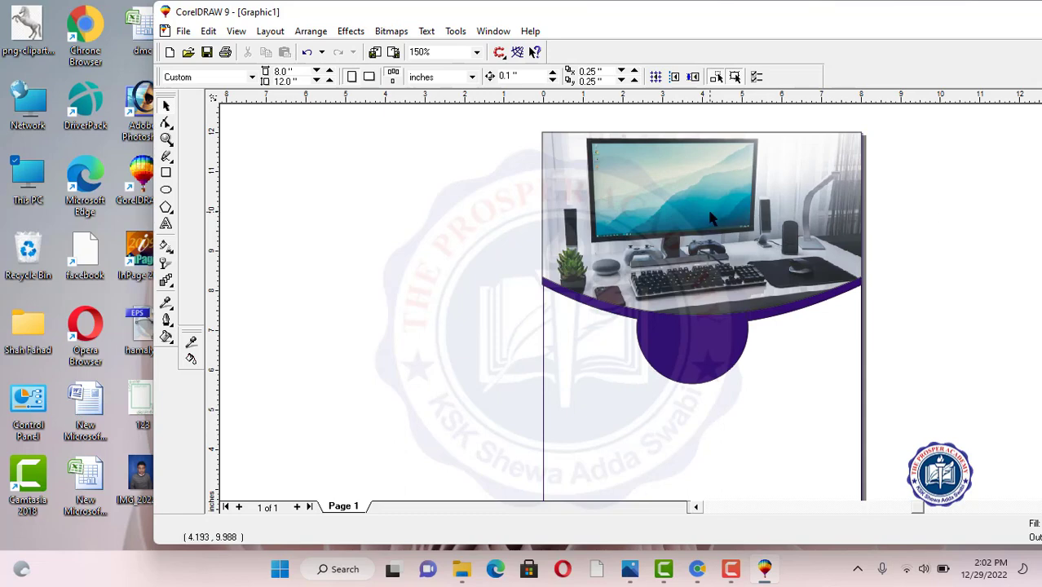
scroll(738, 227, "down", 1)
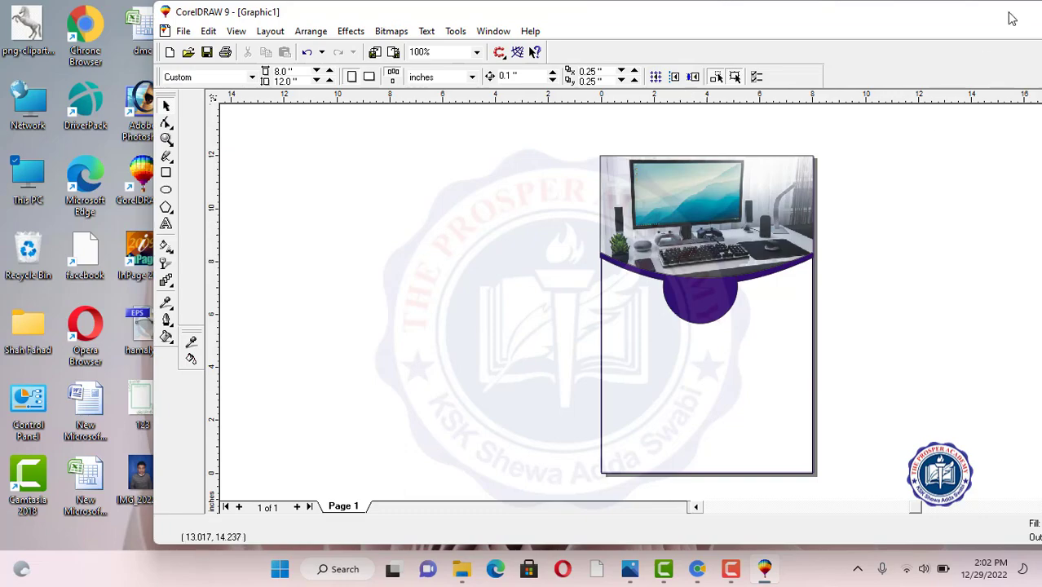
Step: Bring a second copy of the desktop computer photo from the Downloads folder into the drawing and place it left of the page
left_click_drag(773, 27, 784, 2)
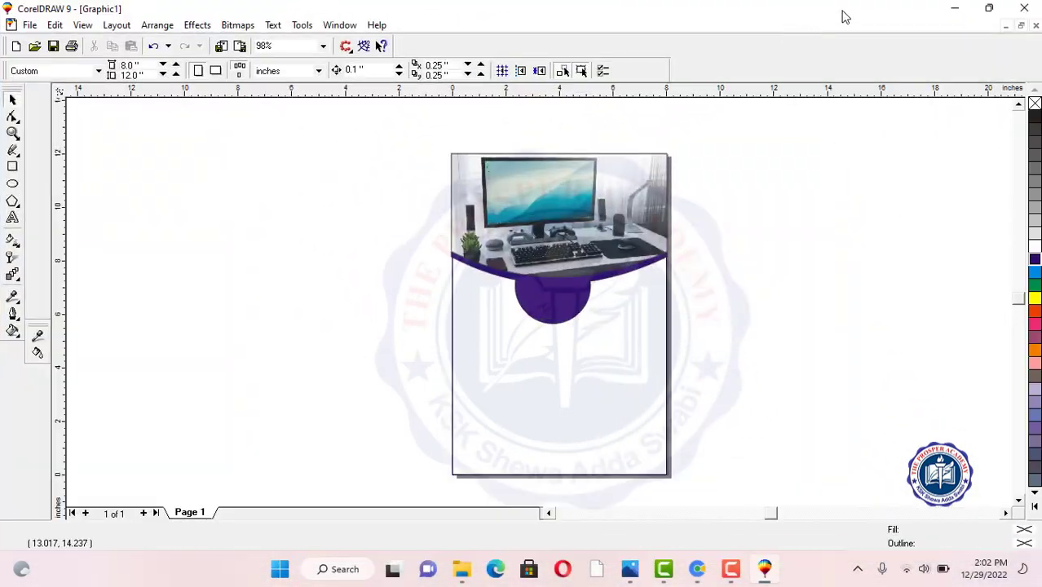
left_click(987, 10)
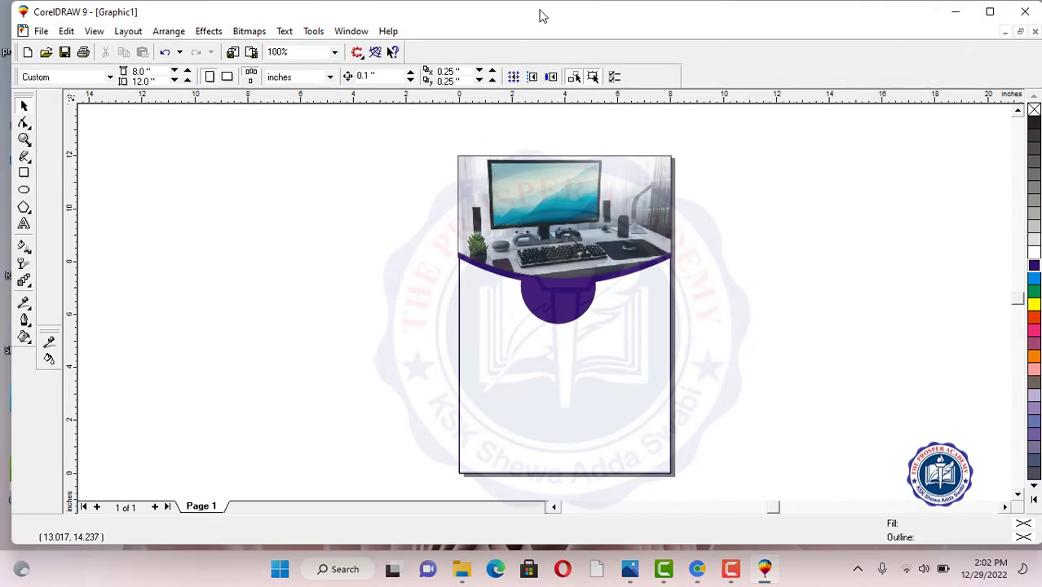
left_click_drag(543, 16, 705, 47)
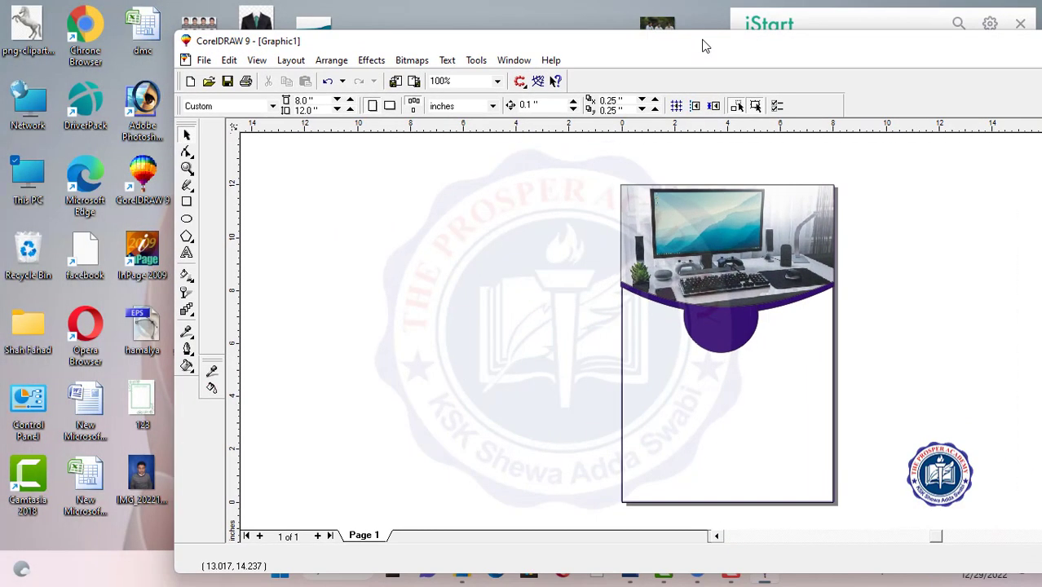
double_click(24, 181)
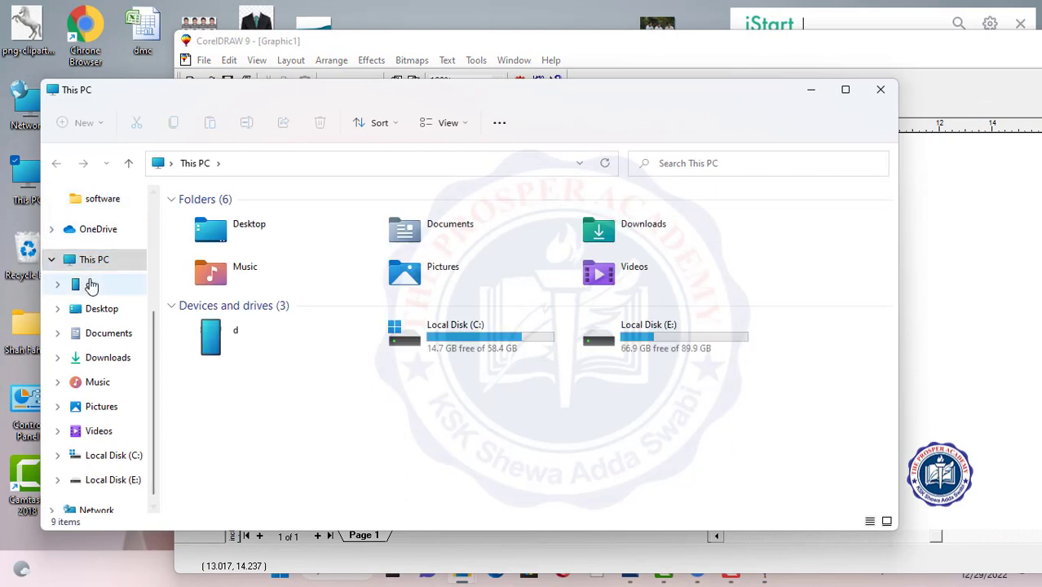
left_click(104, 359)
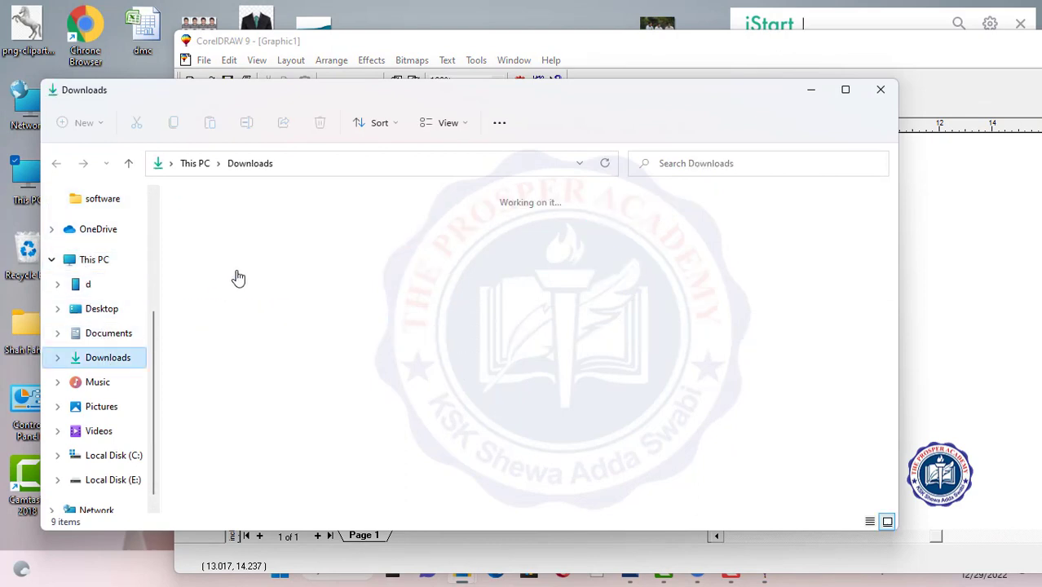
left_click(249, 247)
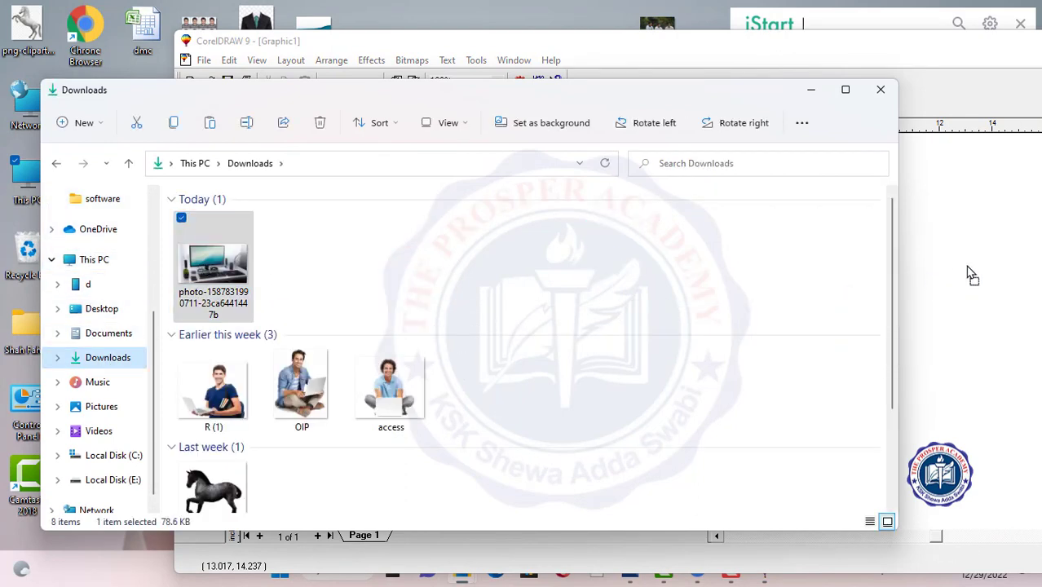
left_click_drag(971, 273, 962, 270)
left_click(880, 90)
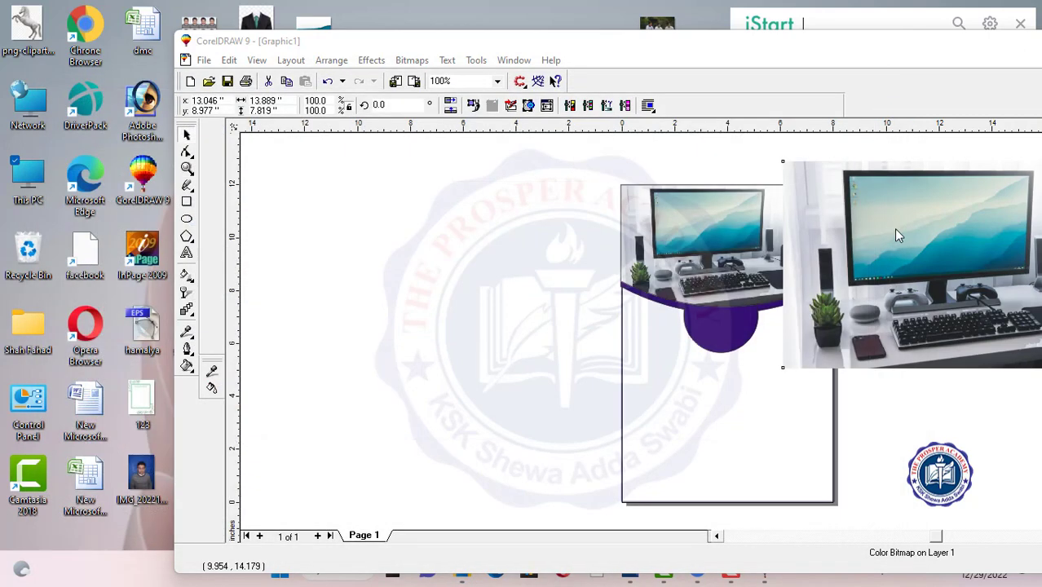
left_click_drag(959, 254, 446, 287)
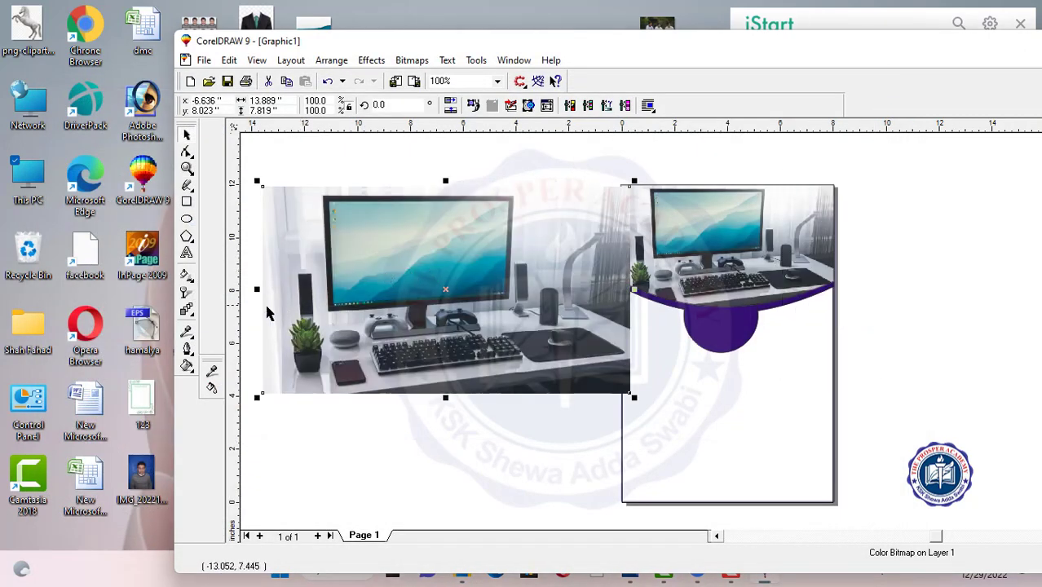
Step: Apply a uniform transparency of 79 to the second desktop computer photo
left_click(187, 295)
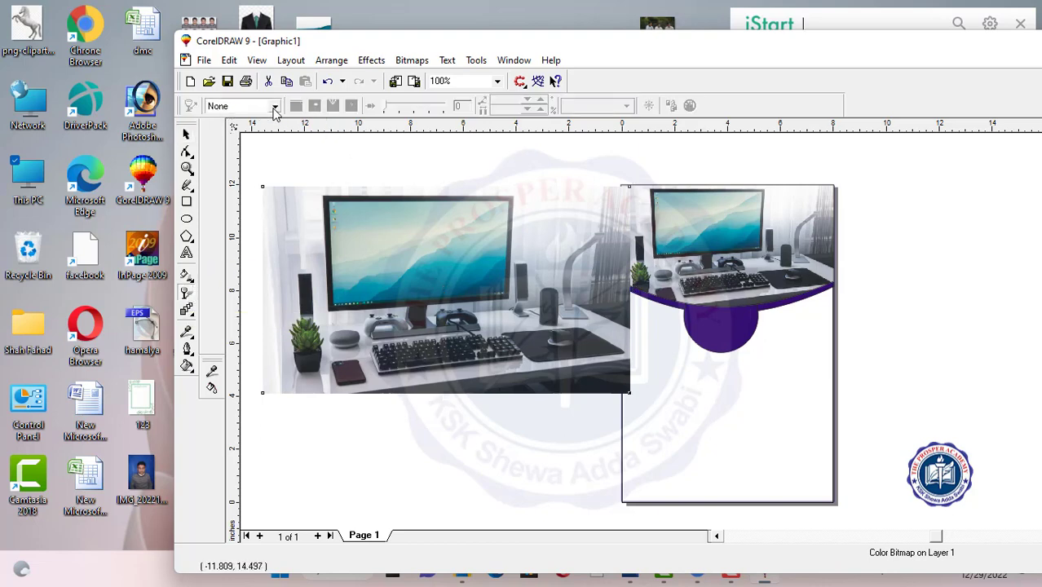
left_click(275, 106)
left_click(240, 134)
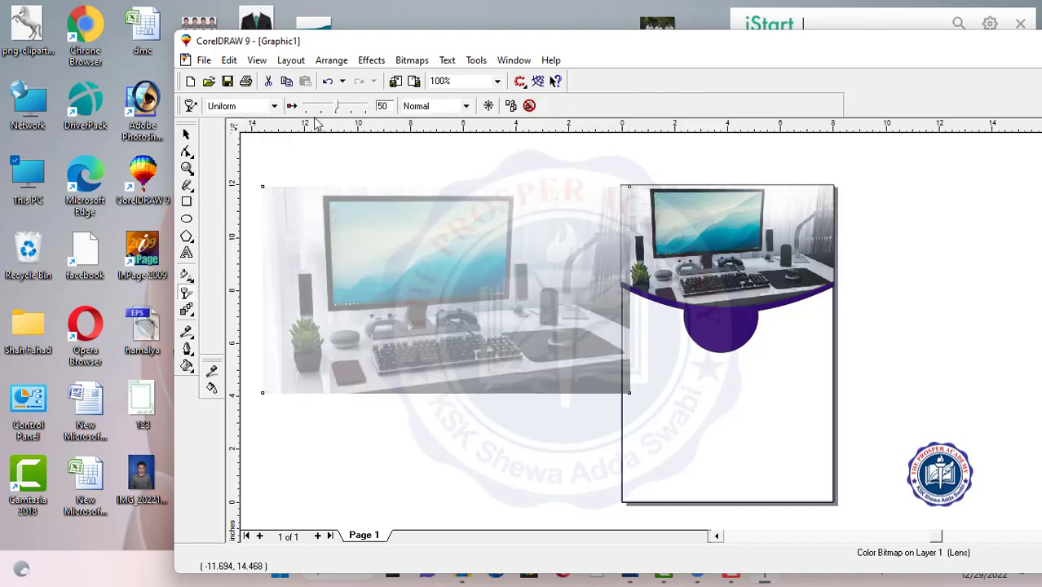
left_click_drag(337, 110, 348, 110)
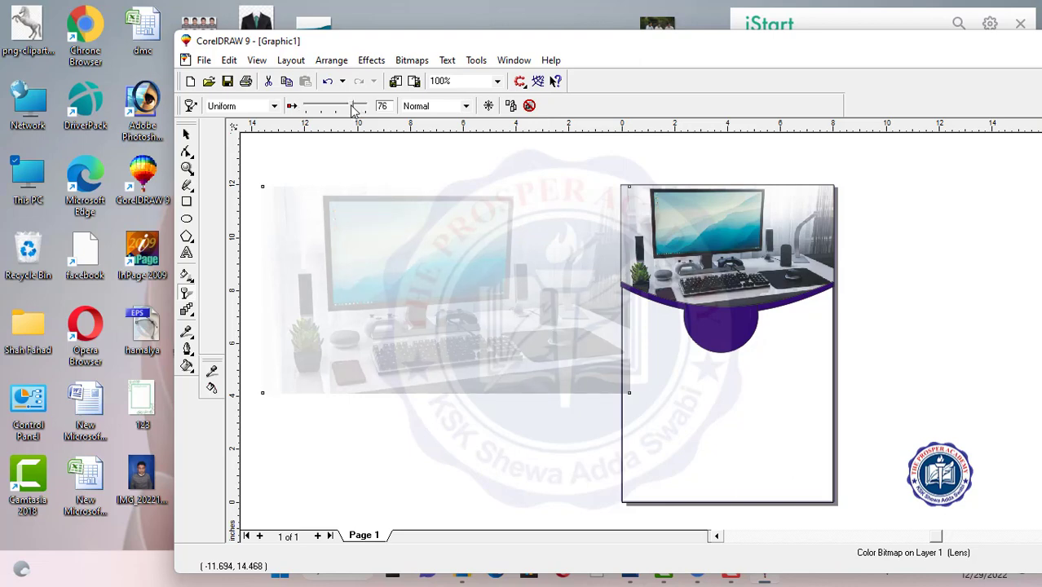
left_click_drag(352, 110, 355, 111)
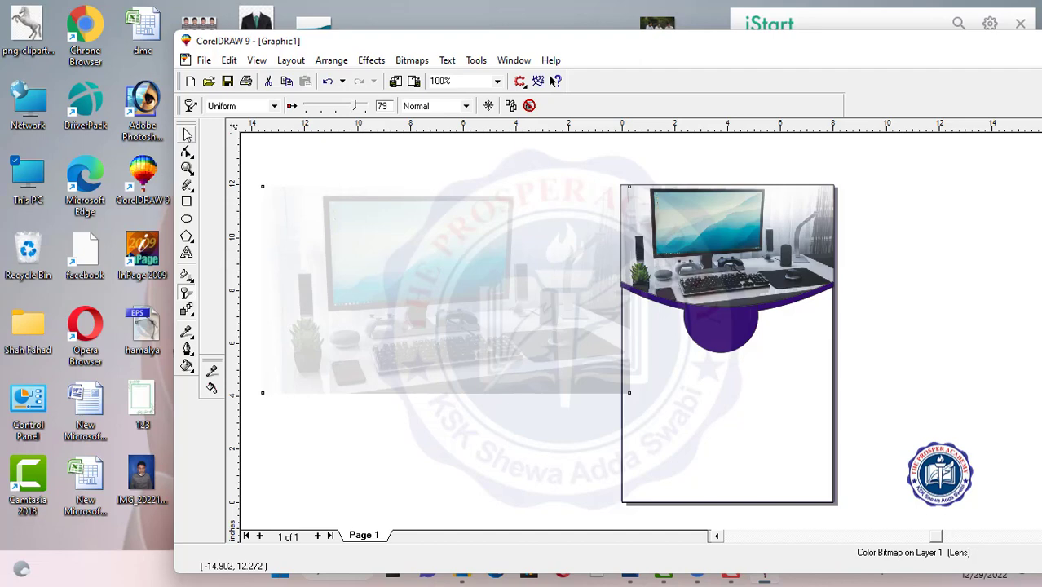
left_click(187, 135)
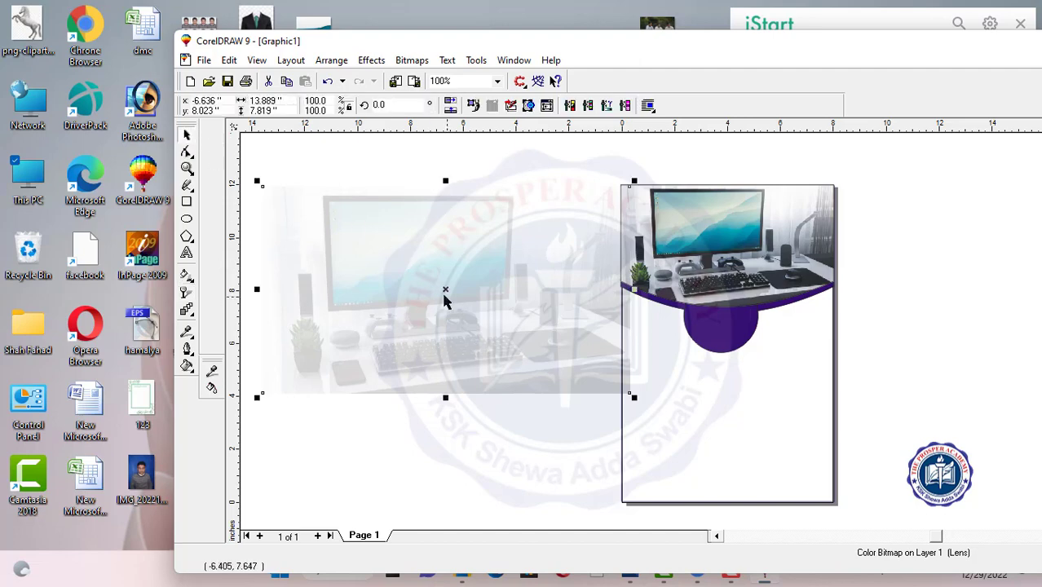
Step: Move the faded photo clear of the page and PowerClip it inside the page-sized rectangle
left_click_drag(447, 288, 407, 283)
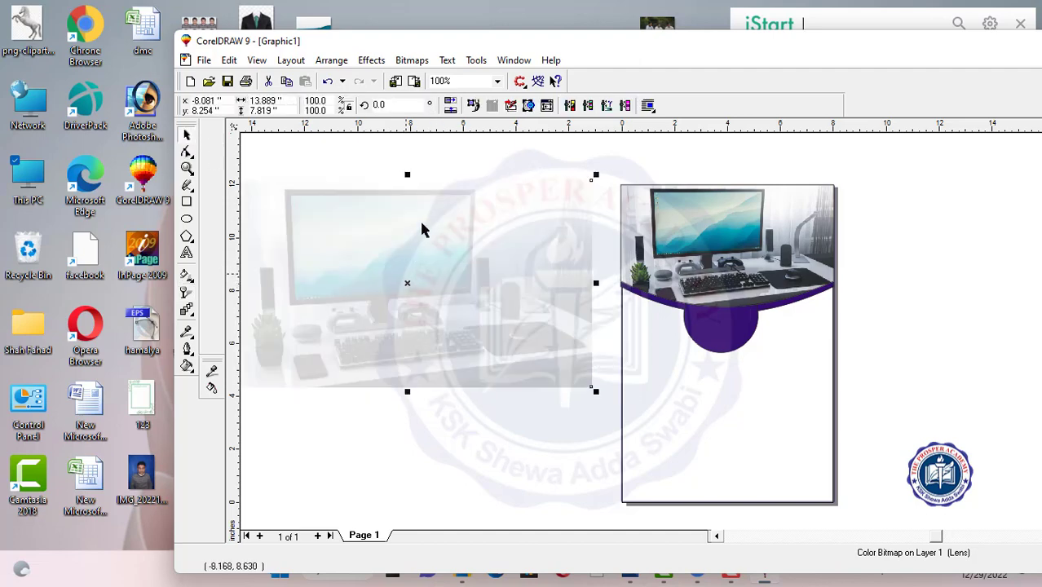
left_click(371, 61)
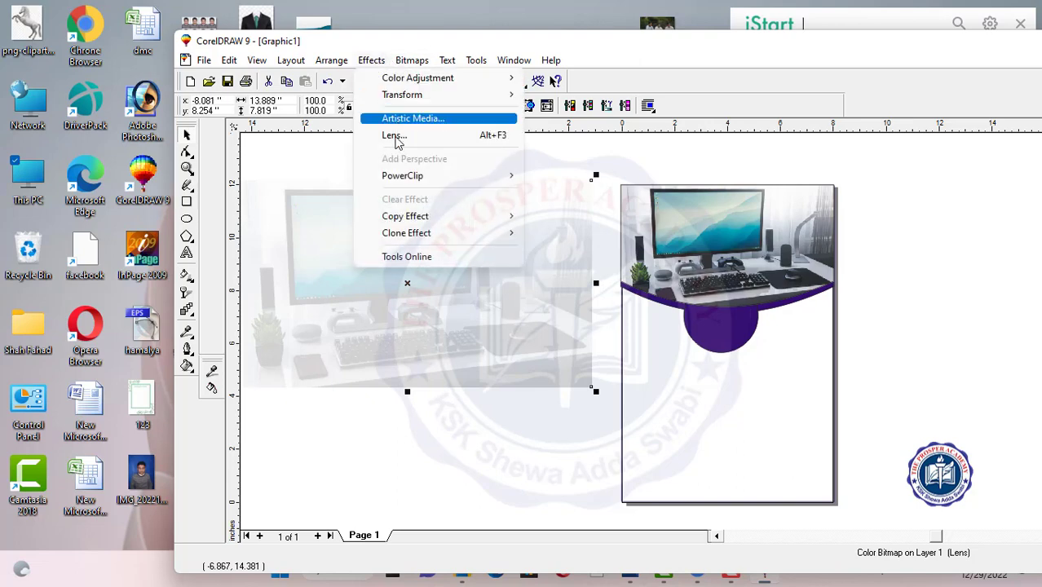
mouse_move(401, 176)
left_click(547, 177)
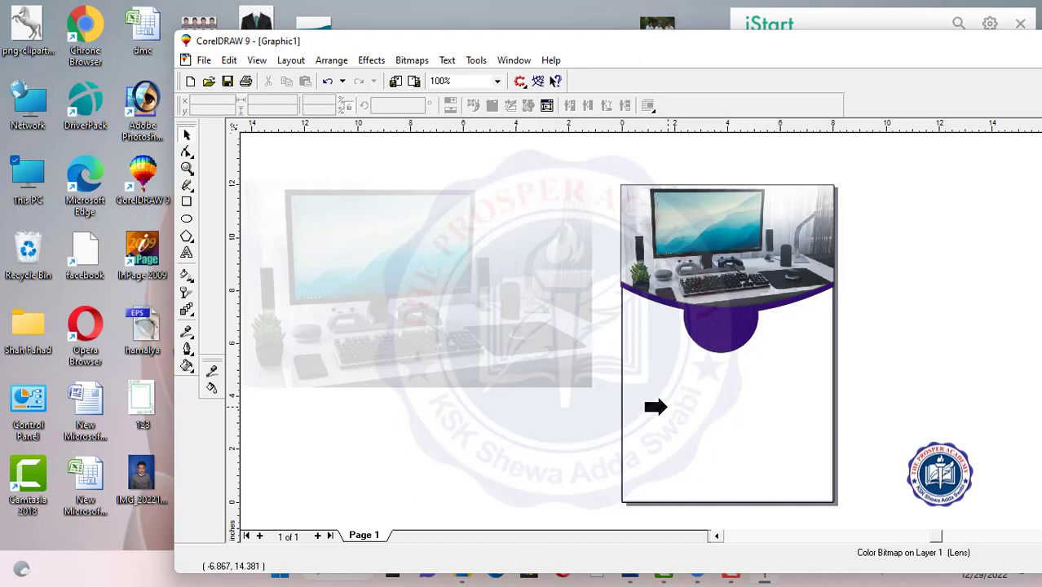
left_click(665, 407)
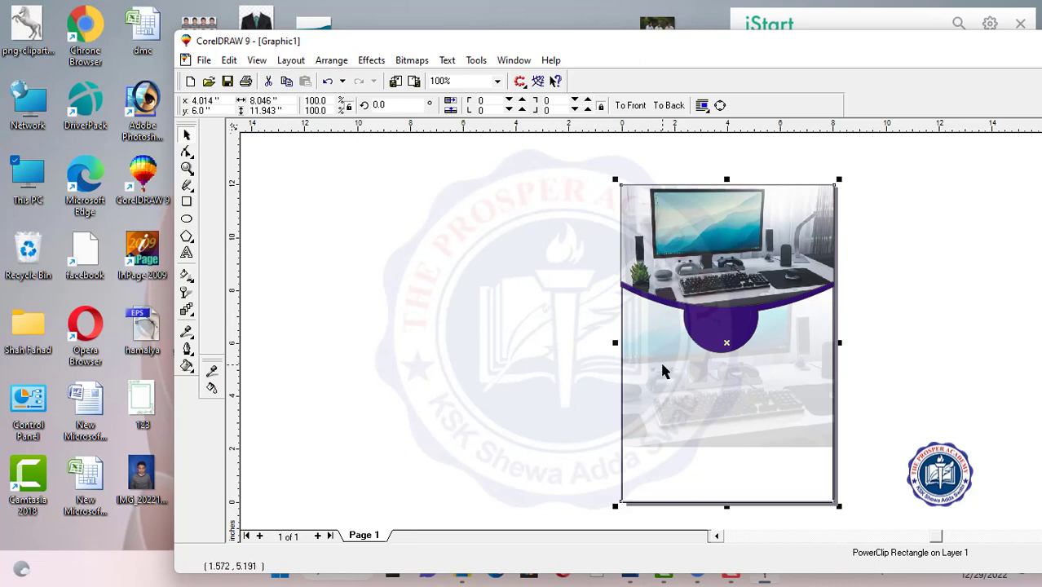
Step: Edit the PowerClip contents: move the faded photo down, enlarge it to about 15.29 by 8.61 inches, shift it right, and finish editing
left_click(370, 63)
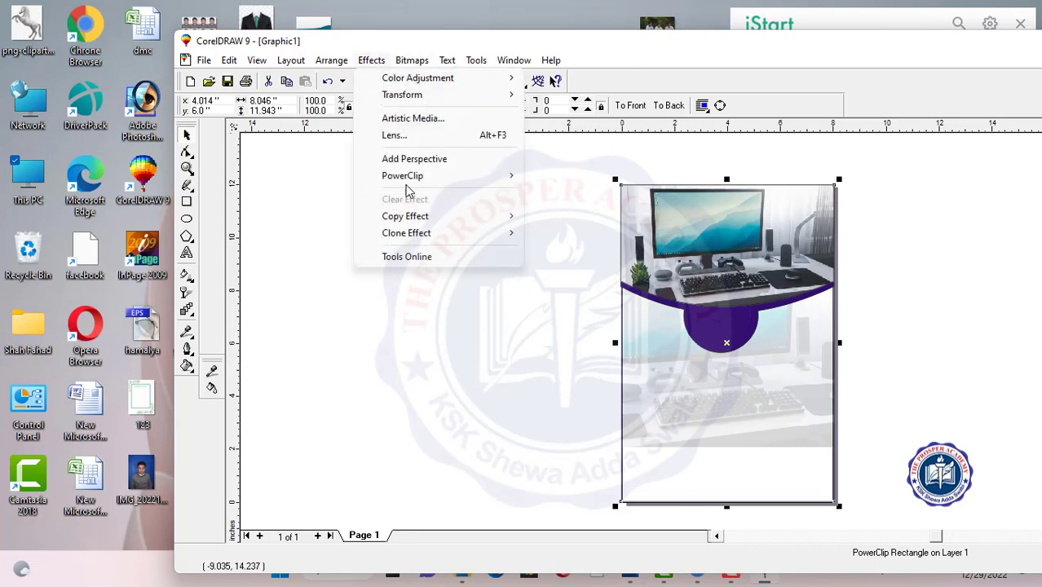
mouse_move(424, 175)
left_click(576, 217)
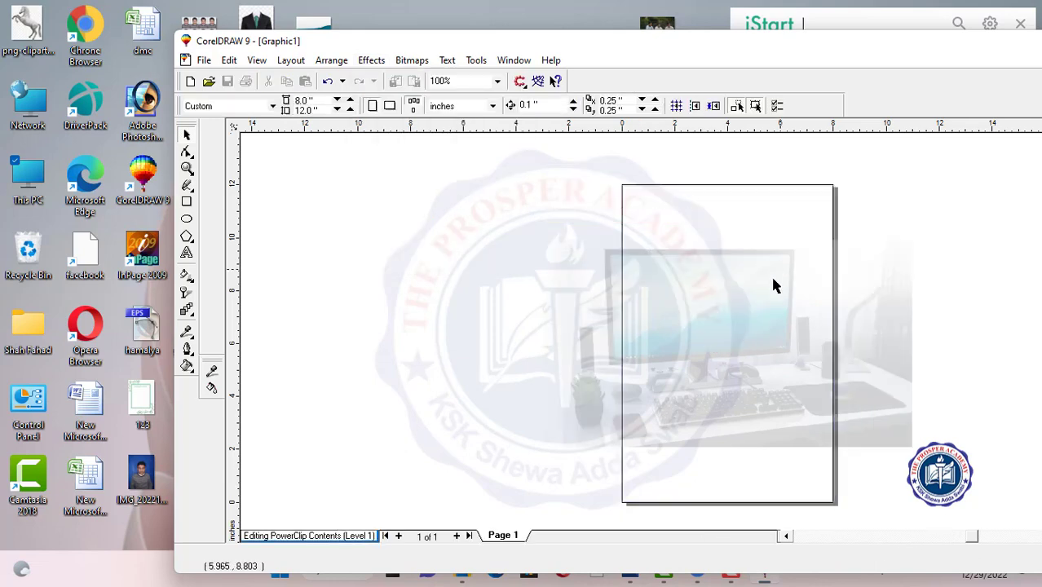
left_click_drag(691, 356, 691, 405)
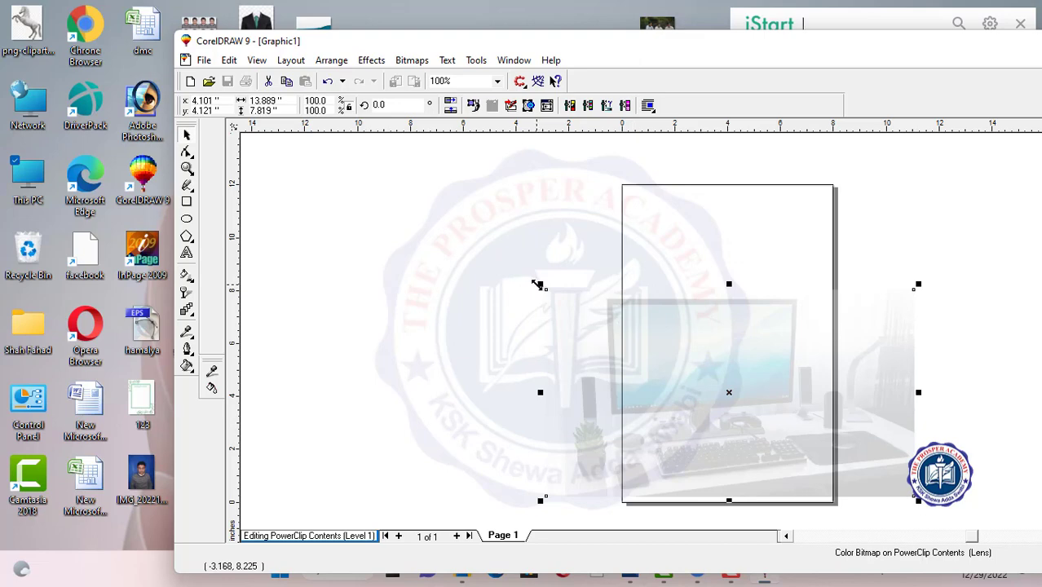
left_click_drag(540, 282, 522, 268)
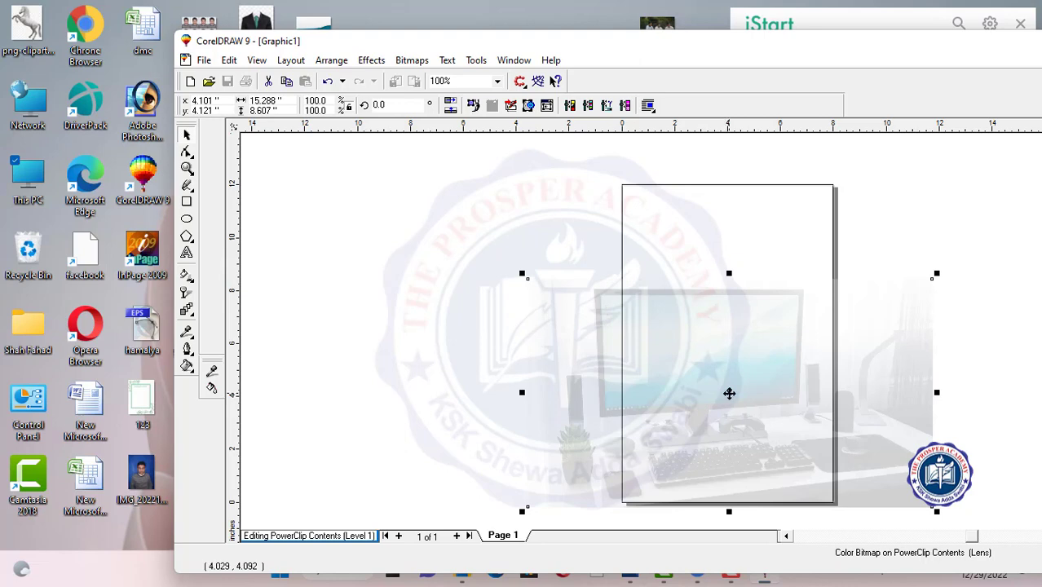
left_click_drag(729, 394, 762, 389)
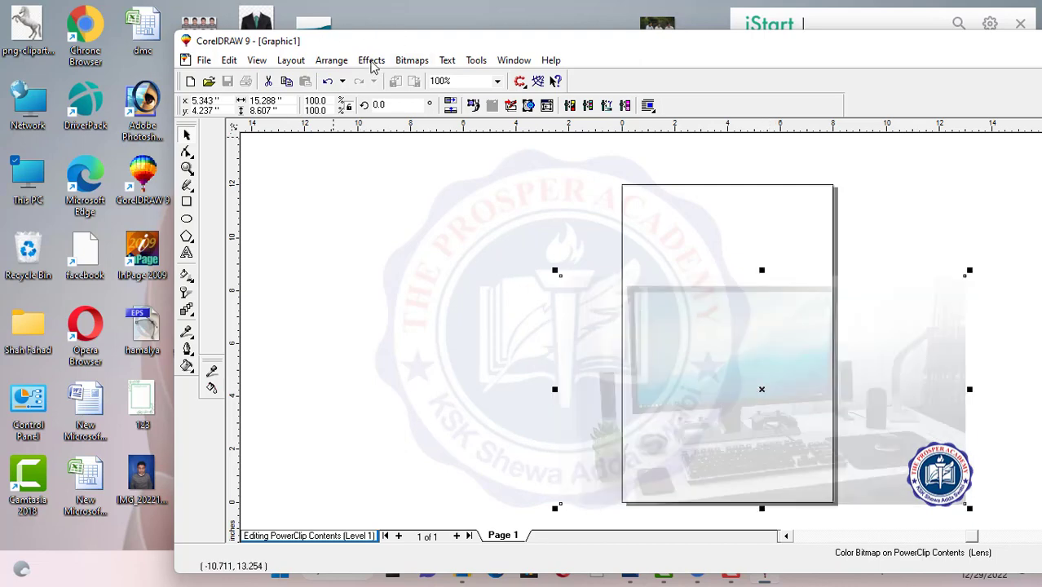
left_click(372, 62)
mouse_move(420, 181)
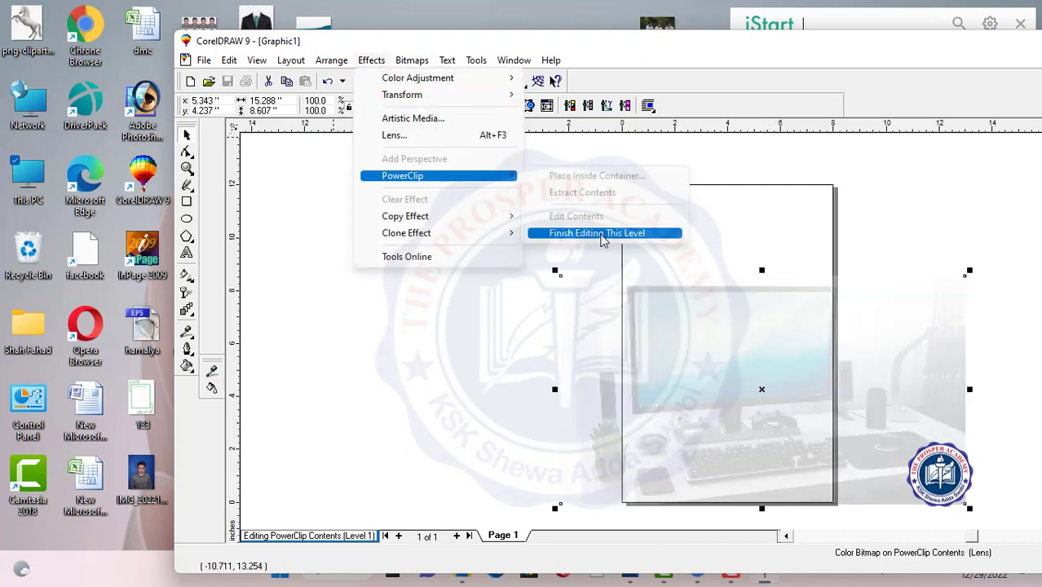
left_click(605, 235)
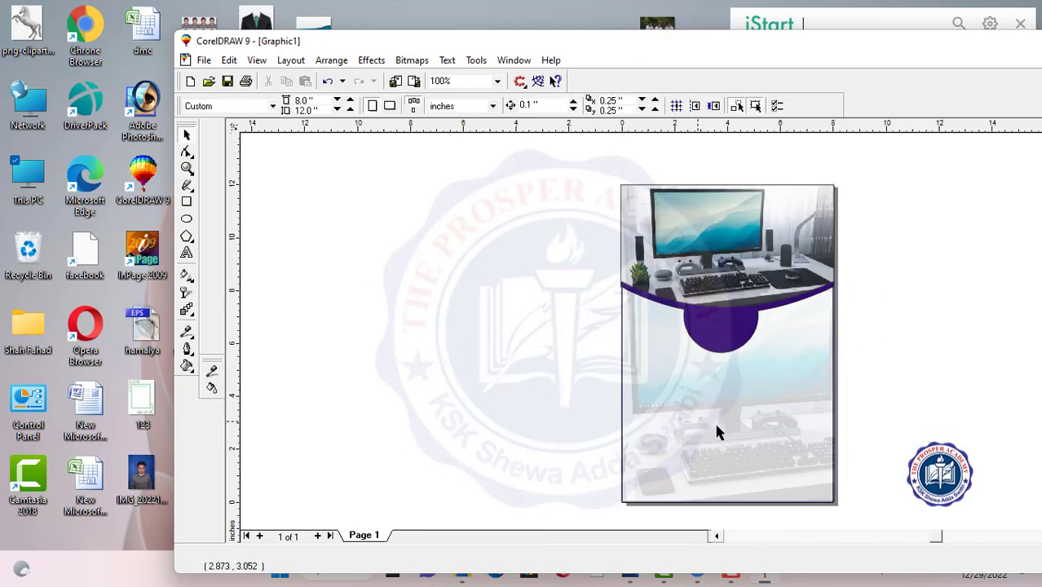
Step: Maximize the application window and bring the whole poster page into view
scroll(733, 453, "up", 1)
scroll(737, 457, "up", 1)
scroll(711, 329, "down", 3)
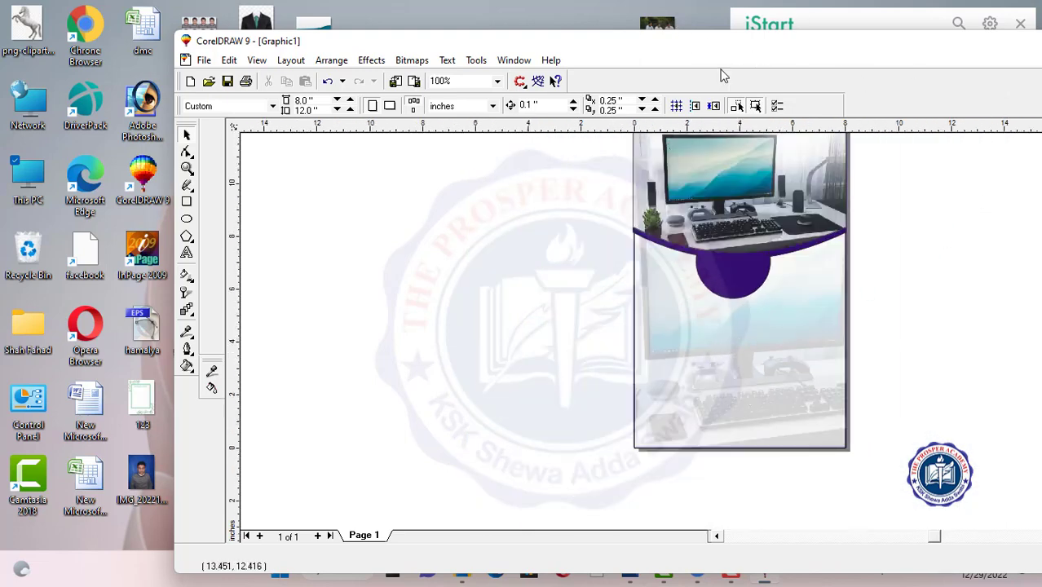
double_click(789, 46)
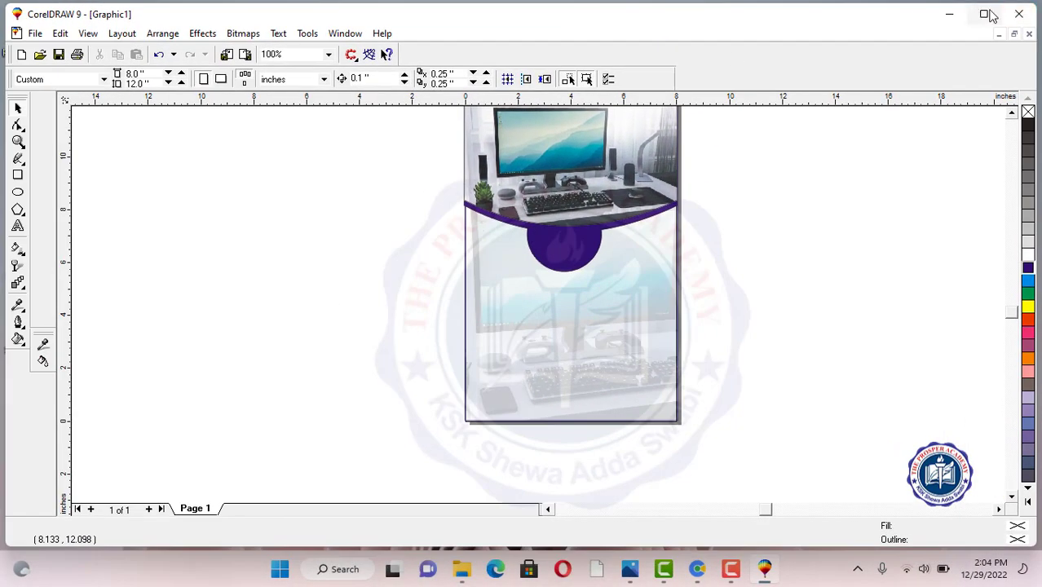
left_click(985, 15)
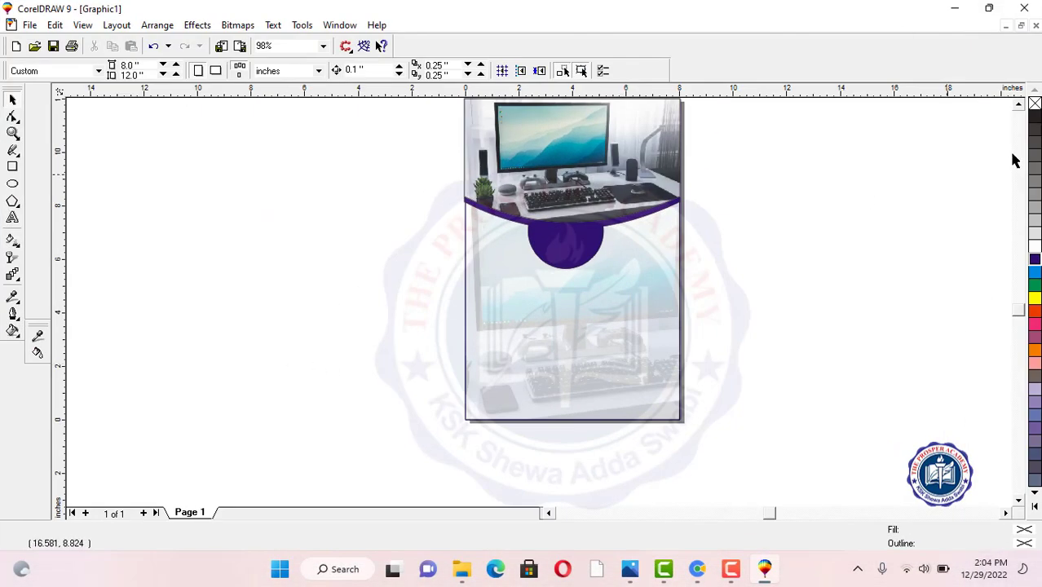
left_click(1019, 104)
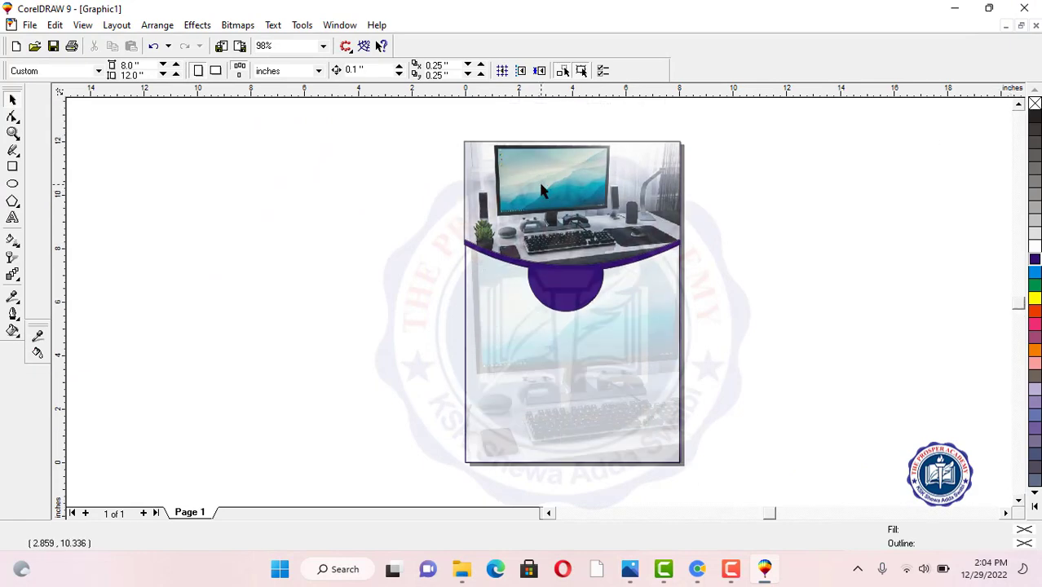
scroll(524, 189, "up", 1)
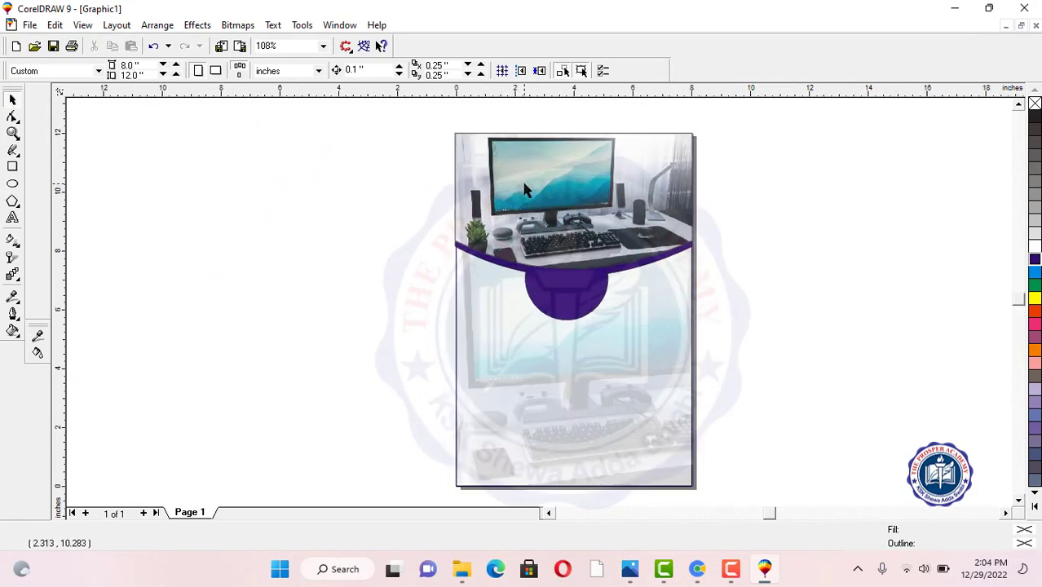
Step: Add the artistic text "HAMALYA", place it over the header photo's monitor, and scale it to about 4.3 inches wide
left_click(12, 217)
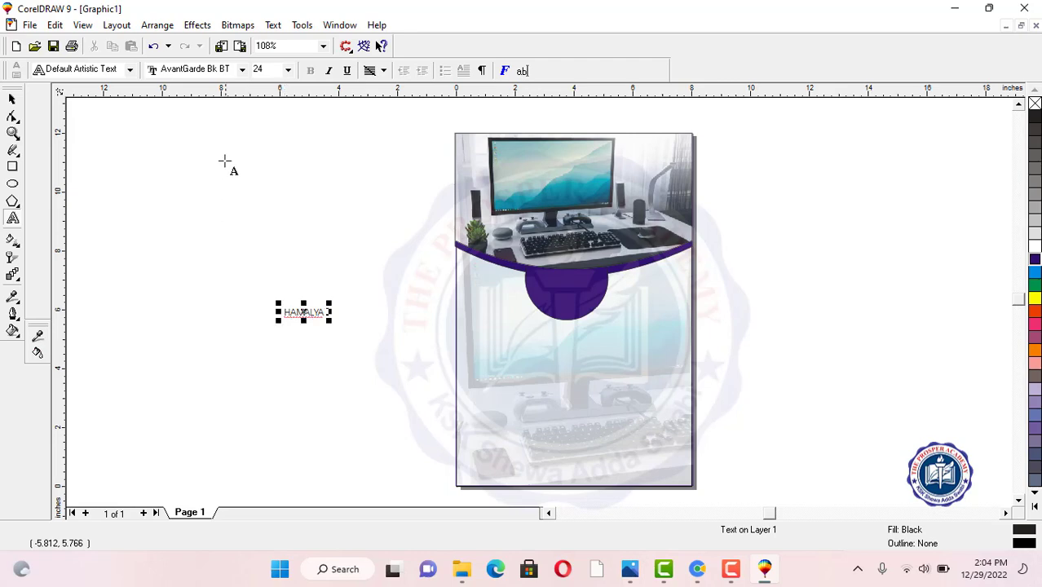
left_click(13, 99)
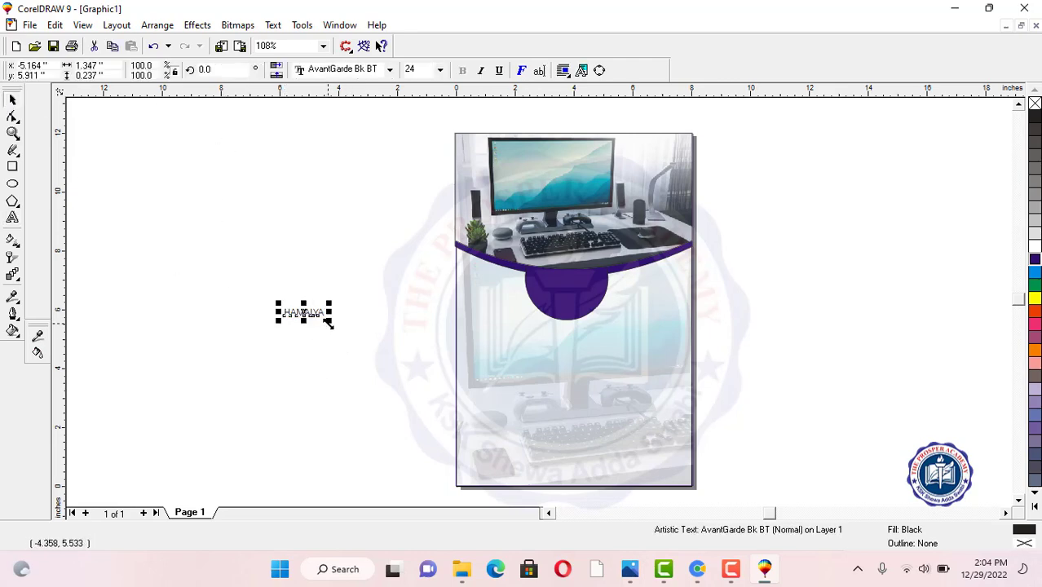
left_click_drag(327, 322, 401, 365)
left_click_drag(301, 312, 542, 165)
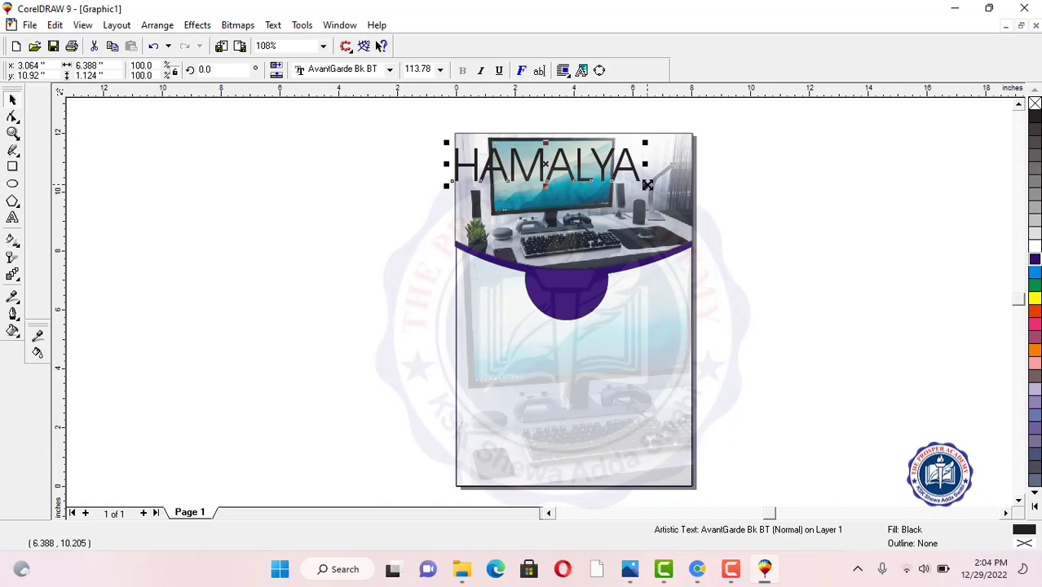
left_click_drag(642, 186, 629, 178)
Step: Set the HAMALYA text in Arial Black, shrink it to about 3.1 inches wide, and center it on the monitor screen
scroll(548, 153, "up", 2)
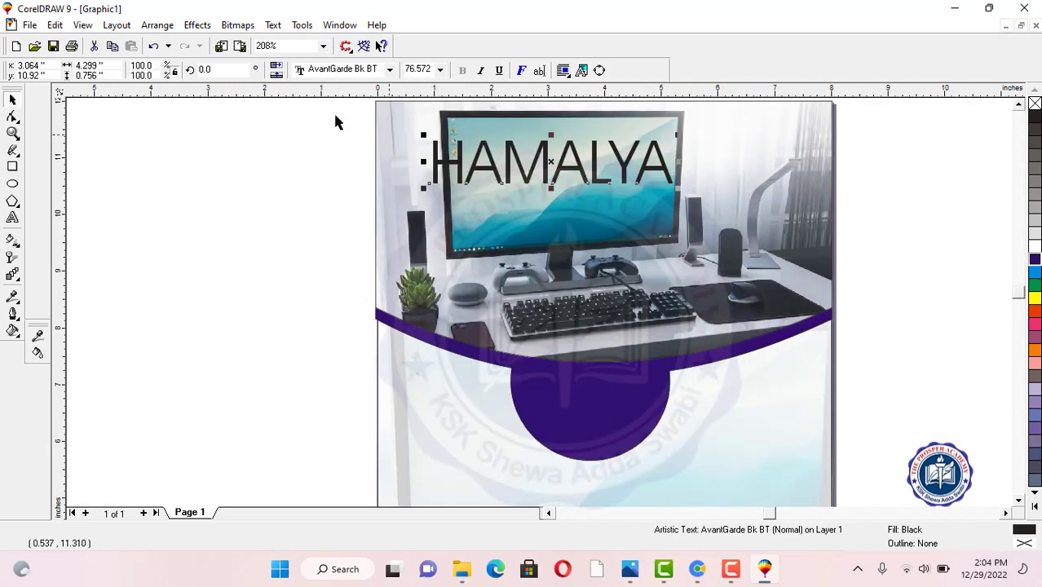
left_click(389, 69)
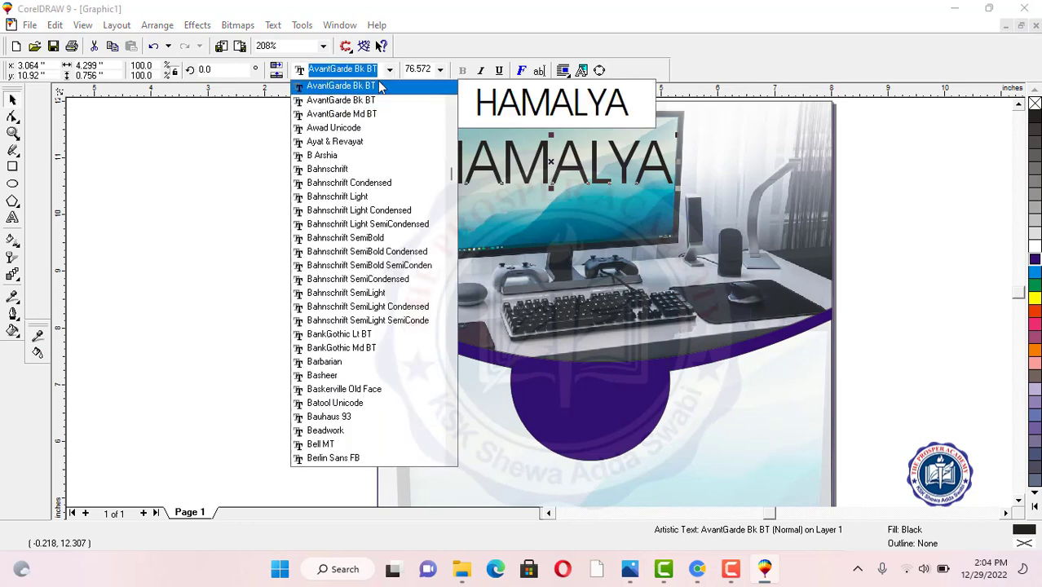
type("Arial")
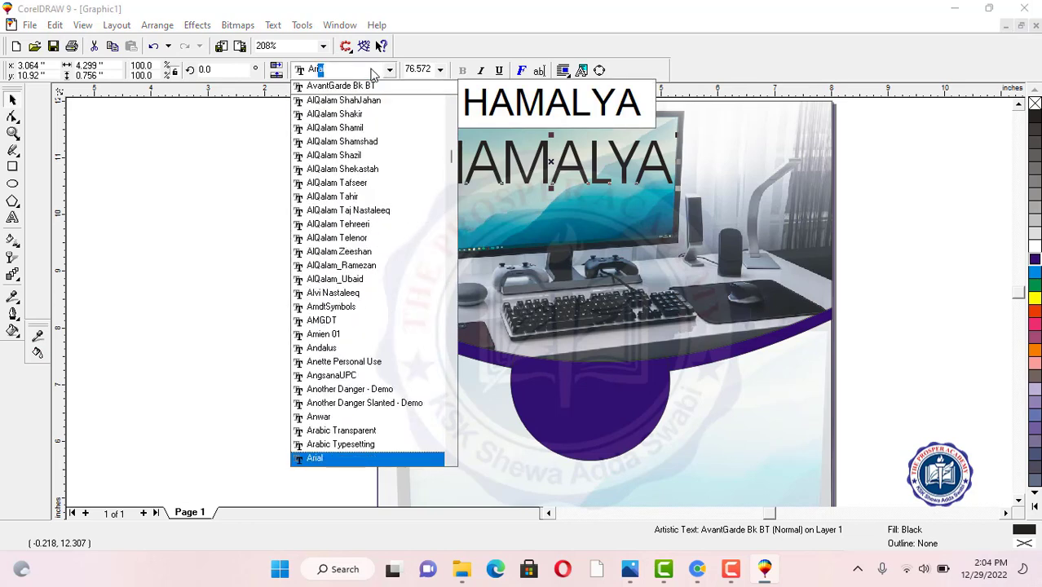
key("Down")
key("Down")
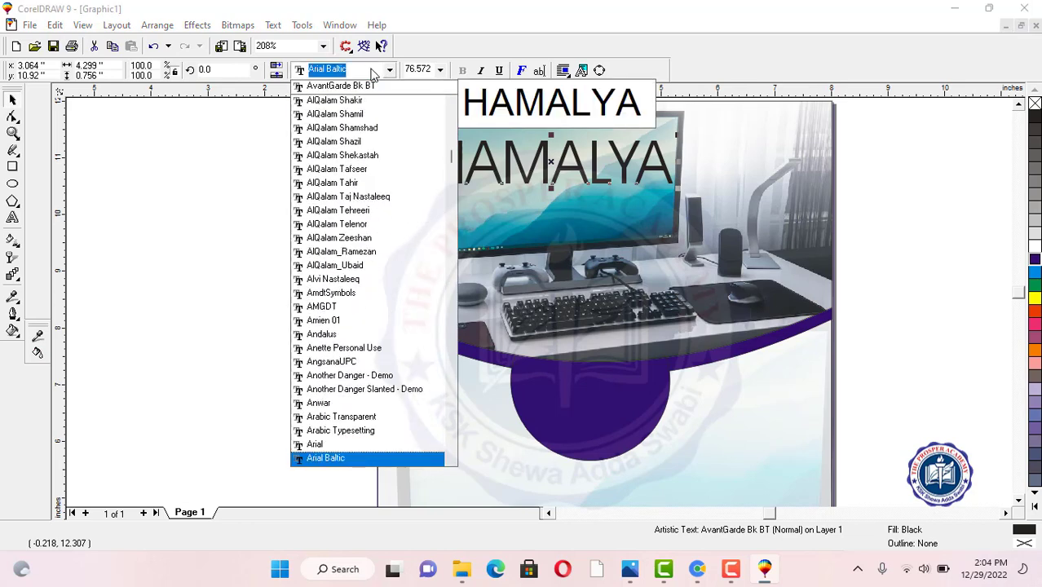
key("Return")
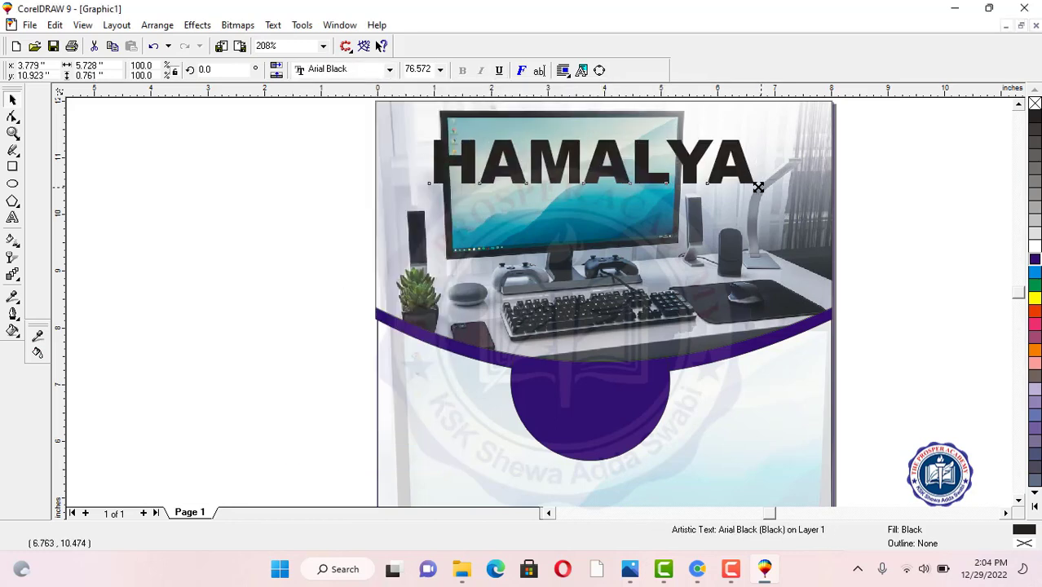
left_click_drag(758, 187, 707, 178)
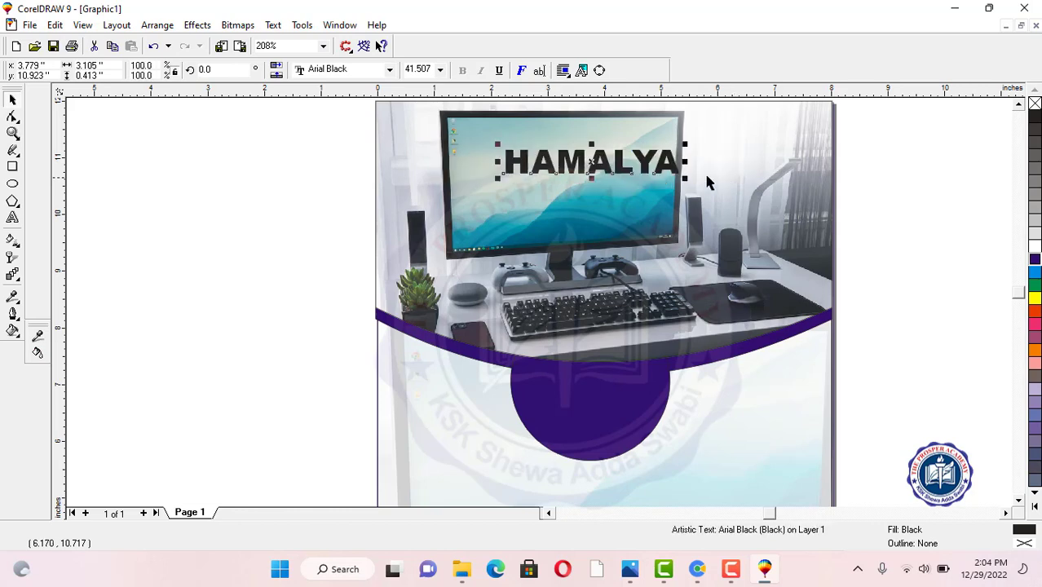
left_click_drag(592, 160, 570, 160)
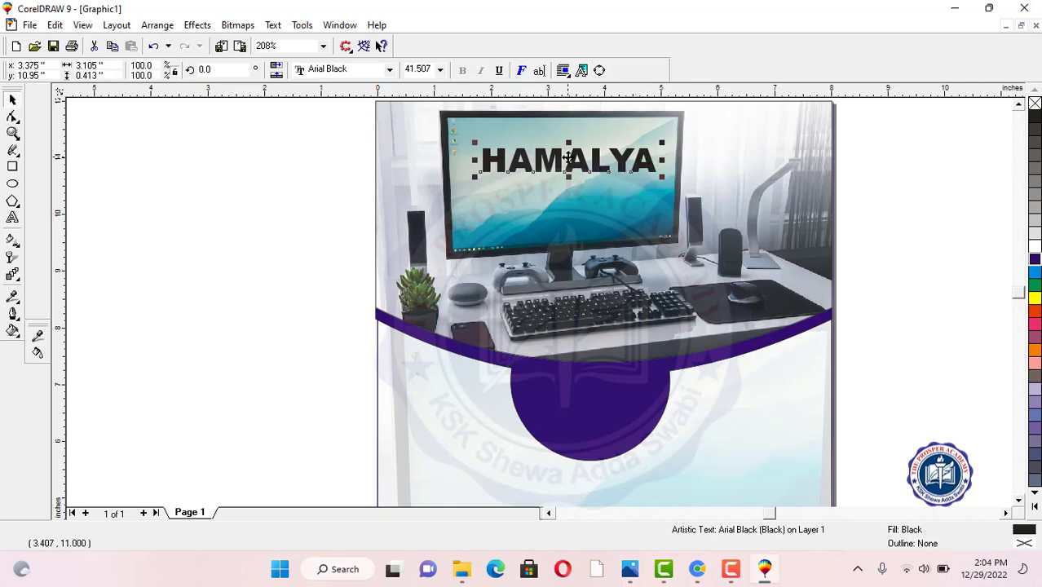
Step: Rotate the HAMALYA text by about 0.685 degrees and move it up about 0.16 inch on the monitor screen
left_click(569, 159)
mouse_move(659, 140)
left_mouse_down()
mouse_move(655, 131)
mouse_move(658, 149)
left_mouse_up()
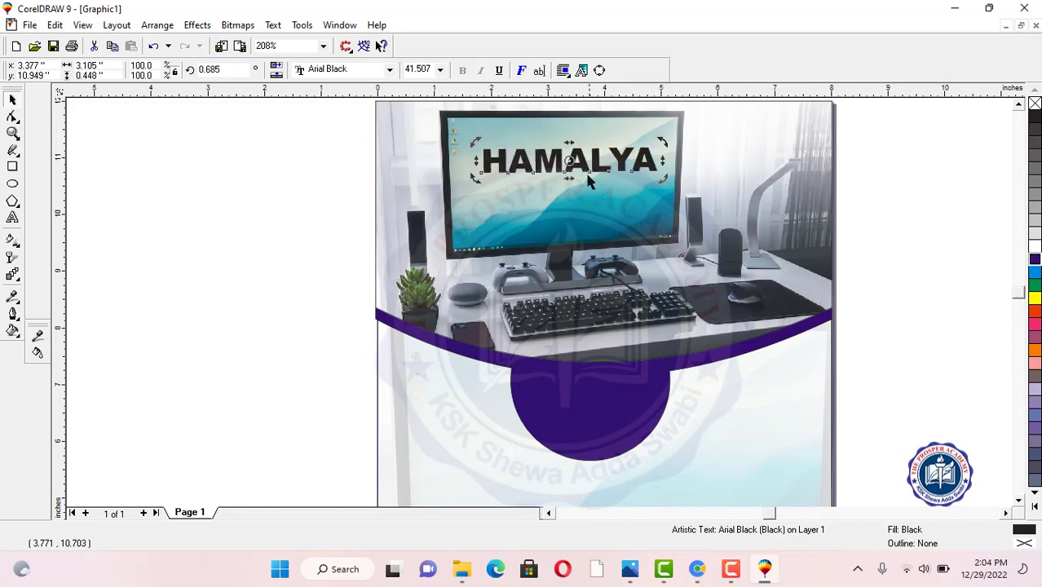
left_click(570, 160)
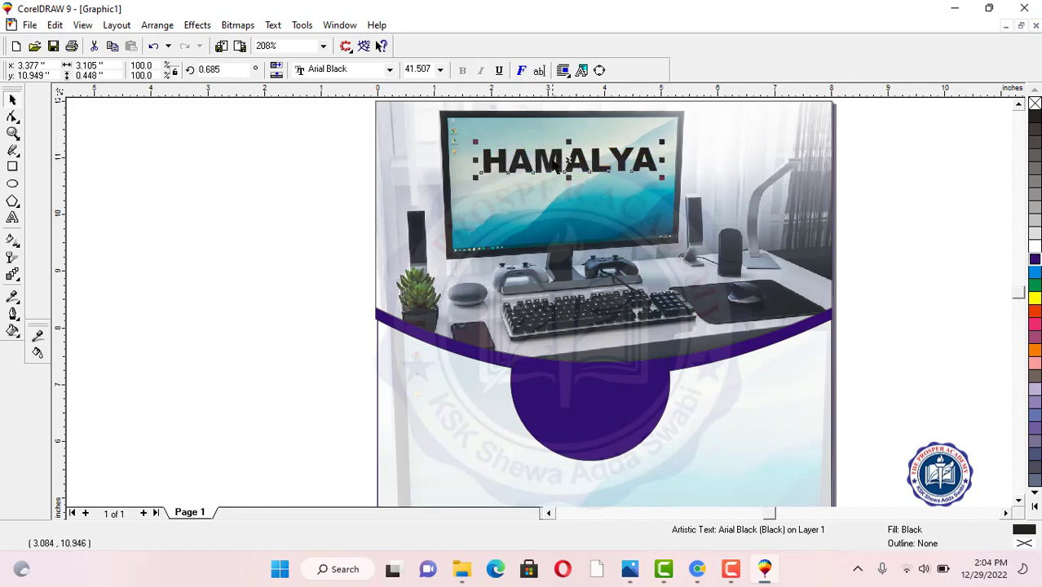
left_click(567, 160)
left_click(564, 161)
left_click_drag(570, 160, 567, 150)
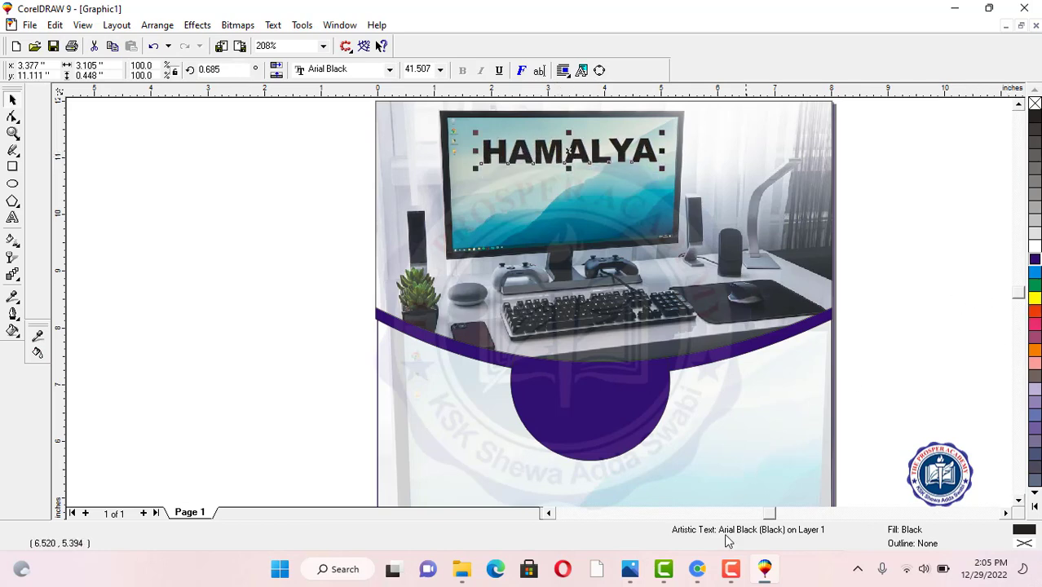
Step: Check the heading color in the reference poster hamalya.JPG and fill the HAMALYA text with red
left_click(629, 569)
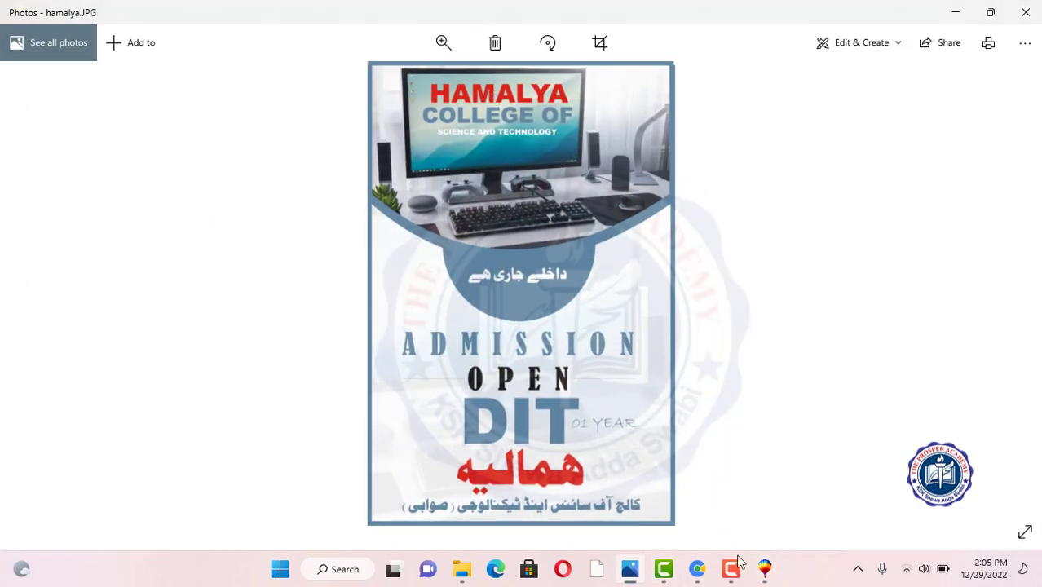
left_click(765, 569)
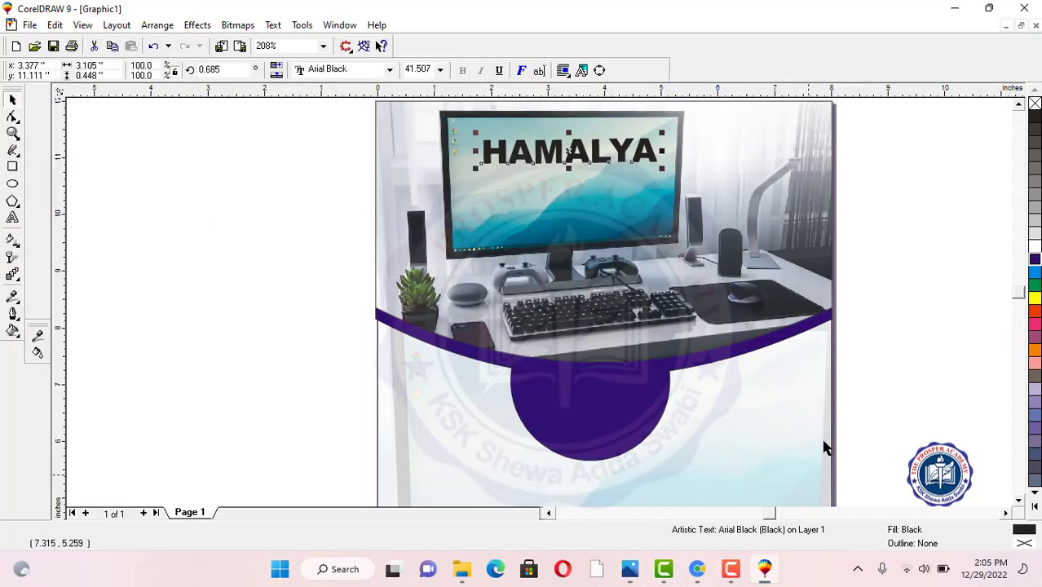
left_click(1035, 314)
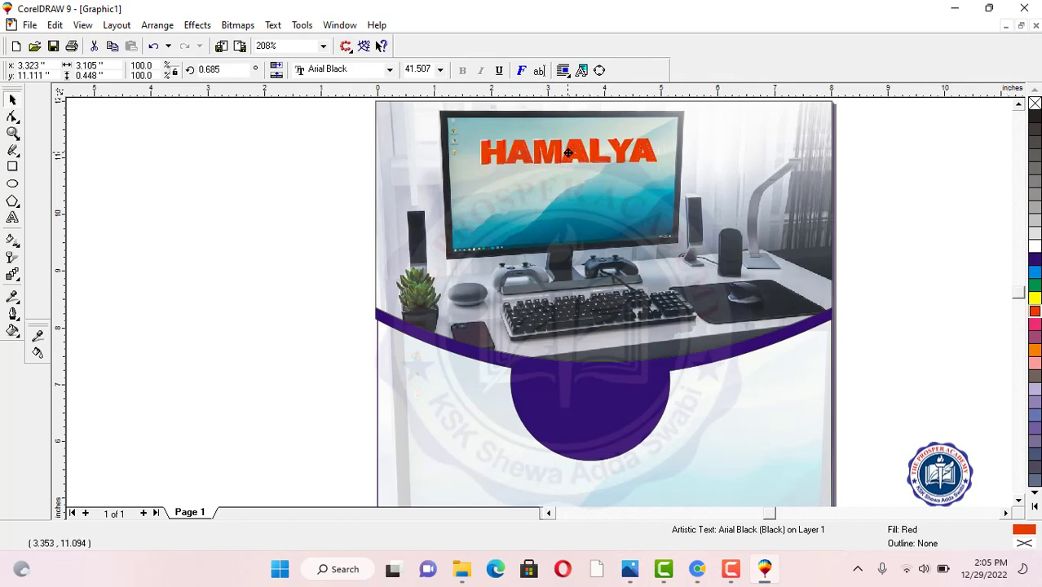
Step: Consult the reference poster and add the artistic text "COLLEGE OF" in the empty area left of the page
left_click(12, 217)
left_click(167, 271)
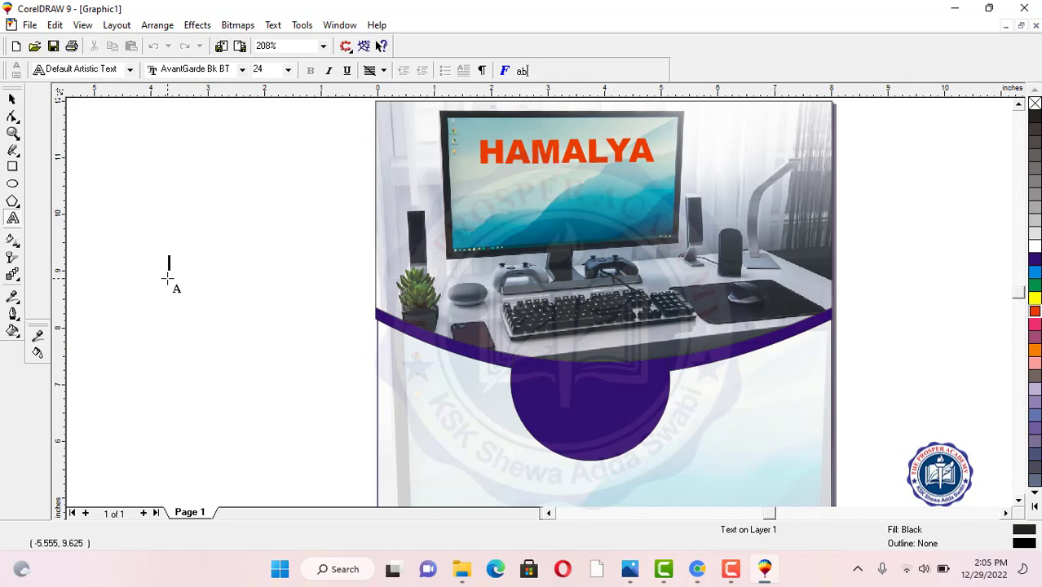
left_click(631, 571)
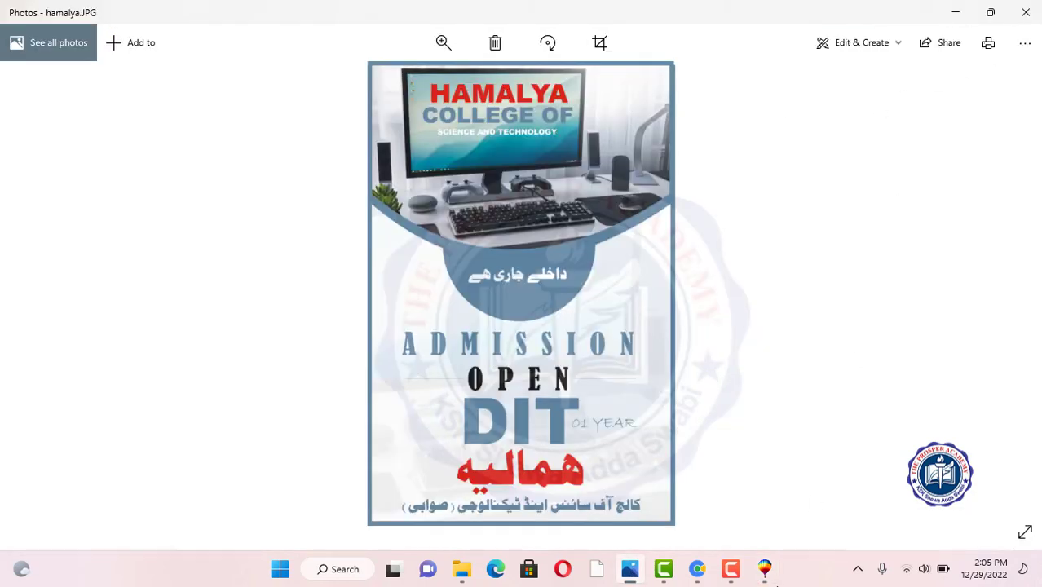
left_click(765, 569)
type("COLLEGE OF")
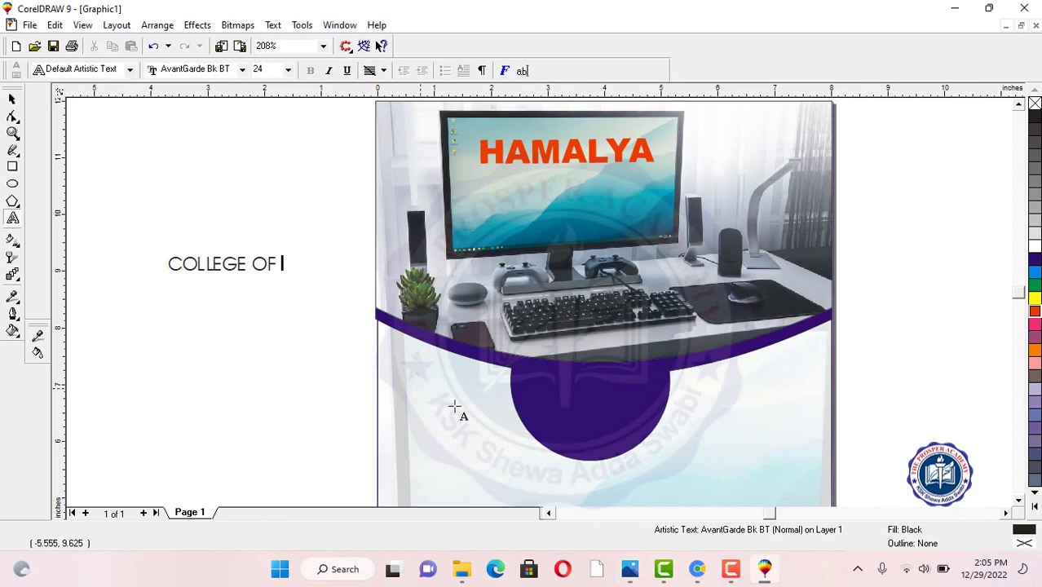
key("ctrl+space")
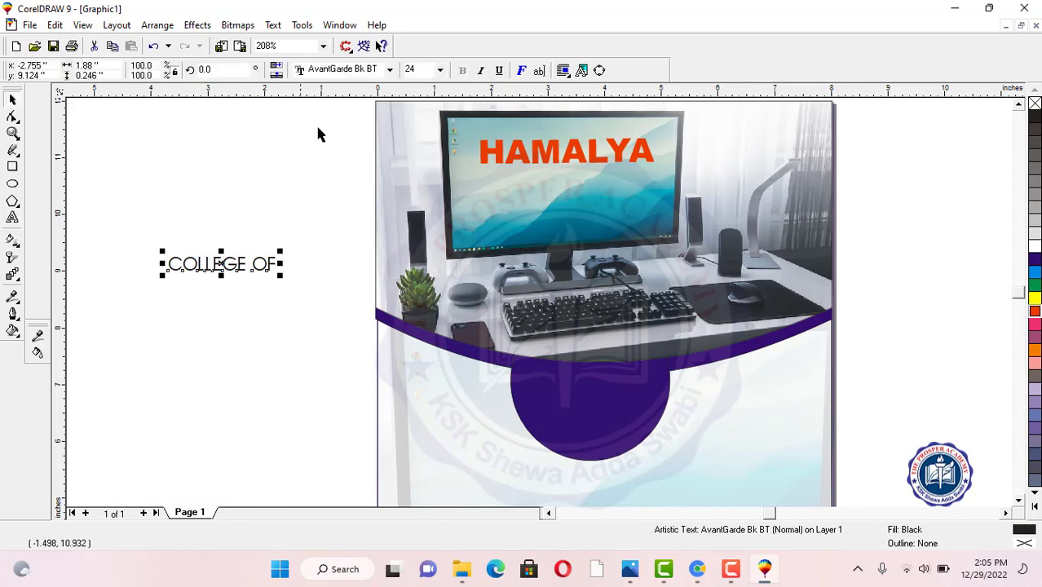
Step: Set the COLLEGE OF text in Arial Black and move it directly below HAMALYA on the monitor screen
left_click(389, 70)
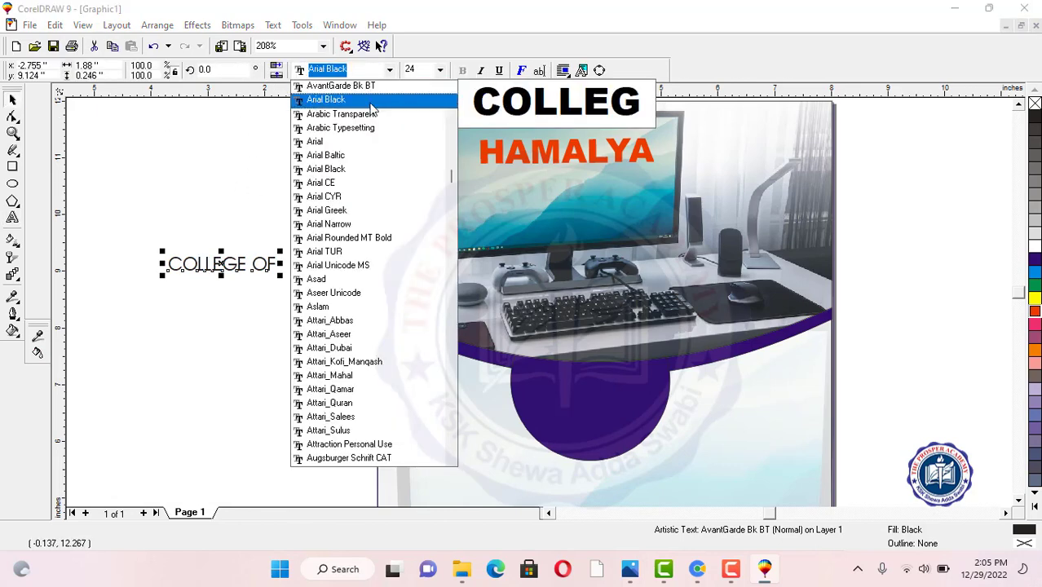
left_click(371, 102)
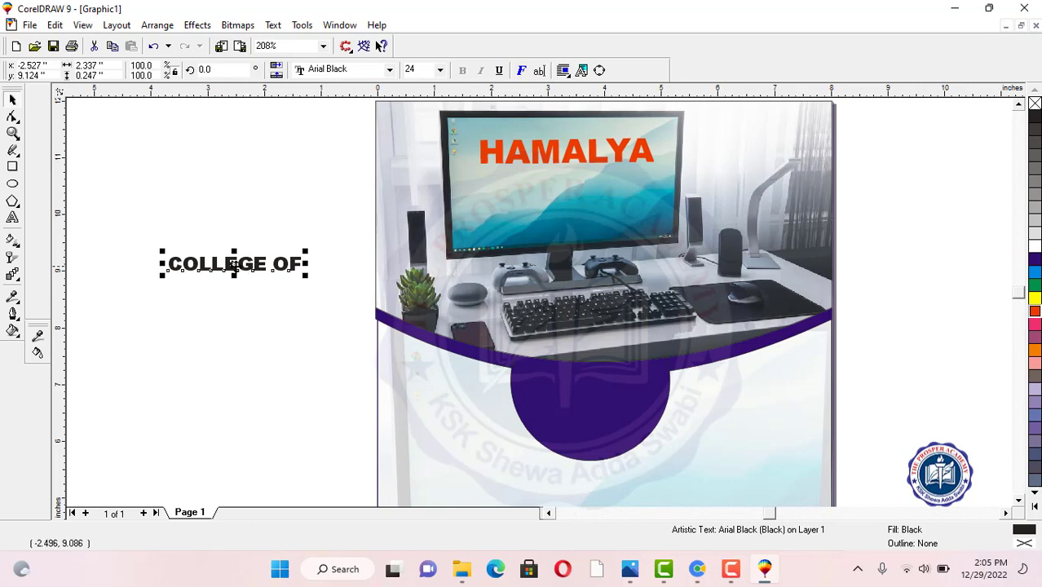
left_click_drag(236, 265, 564, 178)
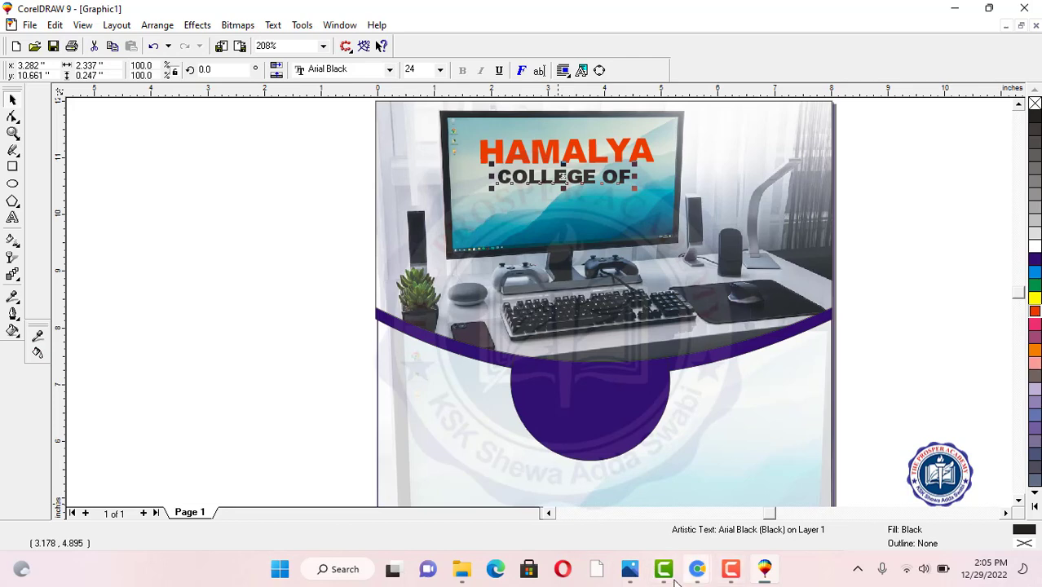
Step: Consult the reference poster, sample a blue from the monitor picture and fill the COLLEGE OF text with CMYK 60, 7, 0, 34
left_click(632, 575)
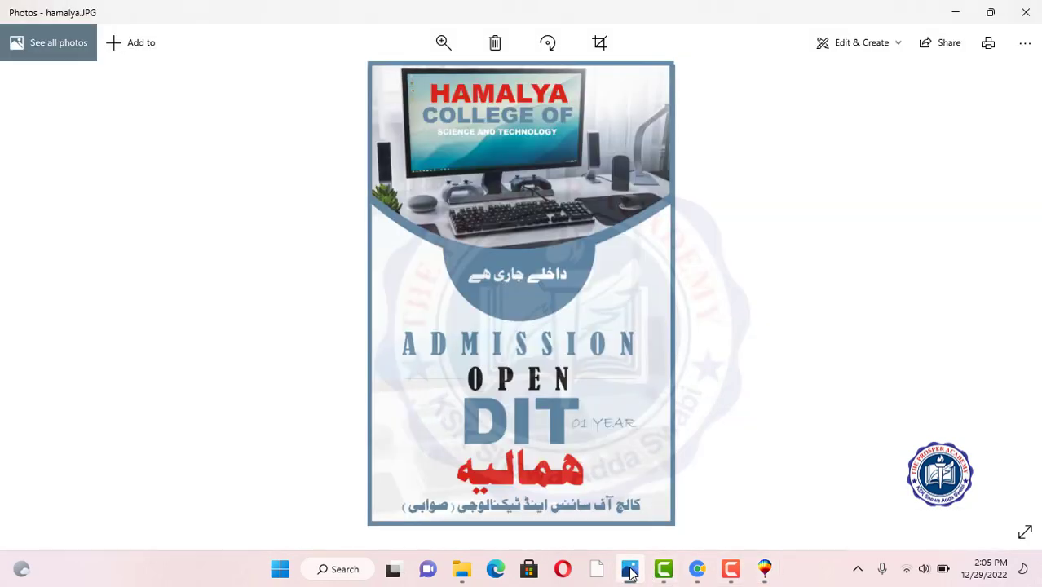
left_click(632, 575)
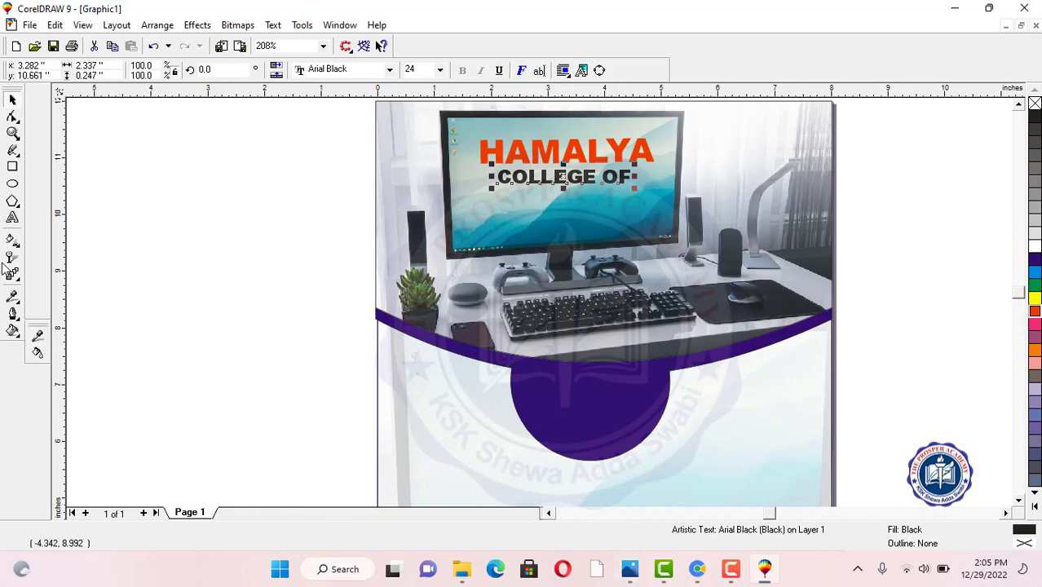
left_click(13, 297)
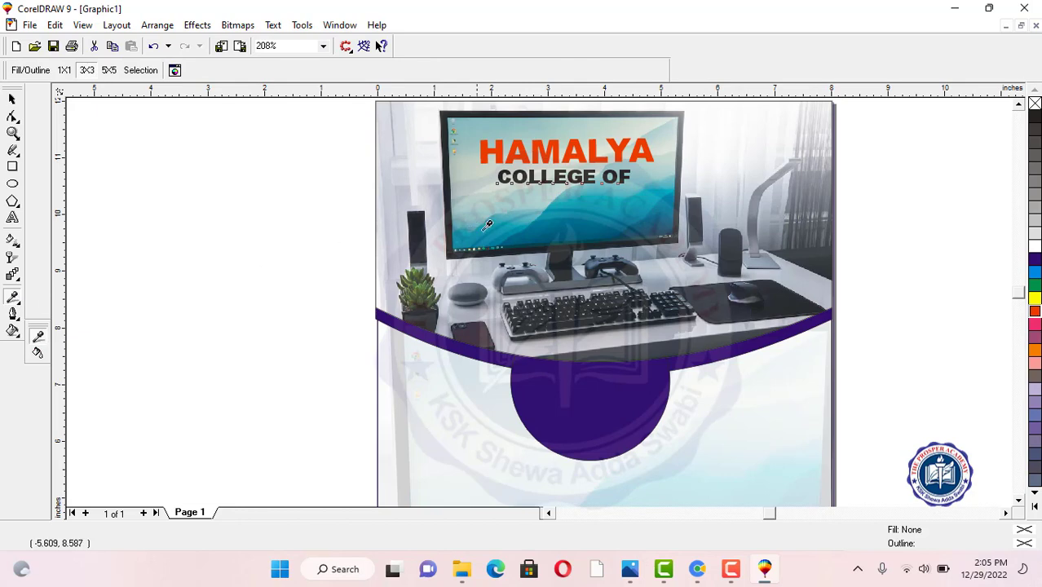
left_click(593, 199)
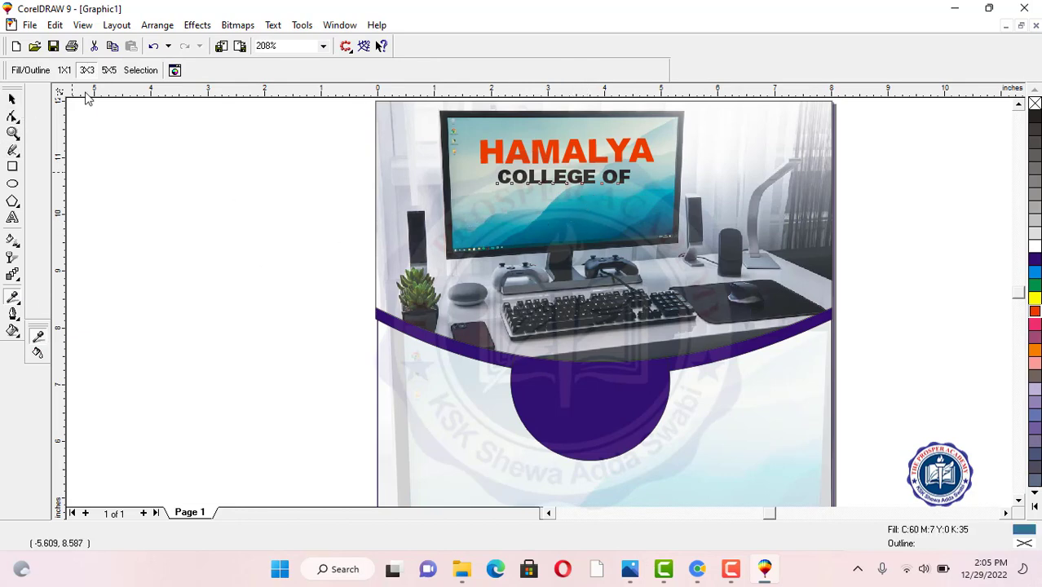
left_click(176, 71)
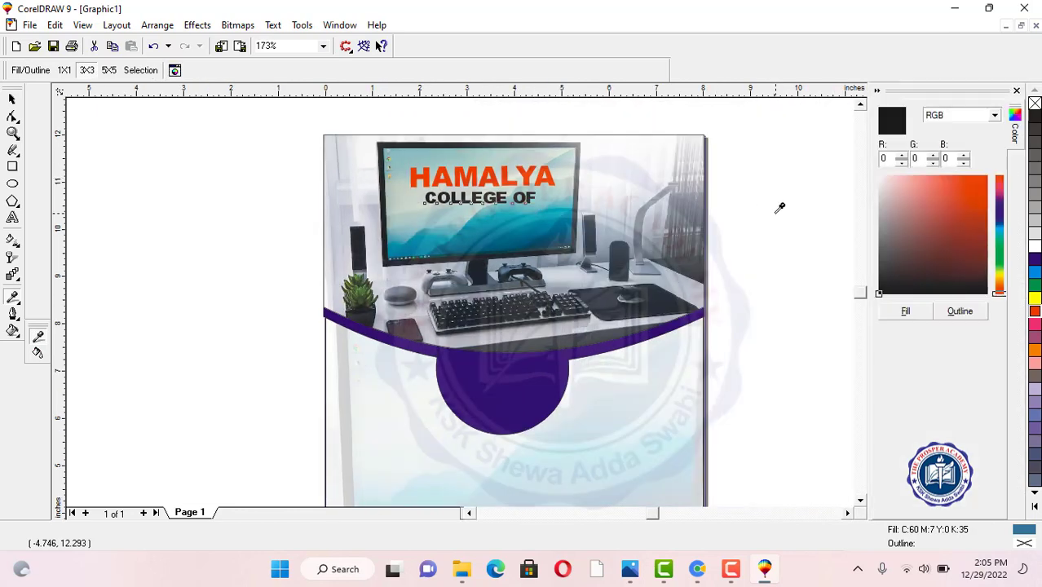
left_click(511, 215)
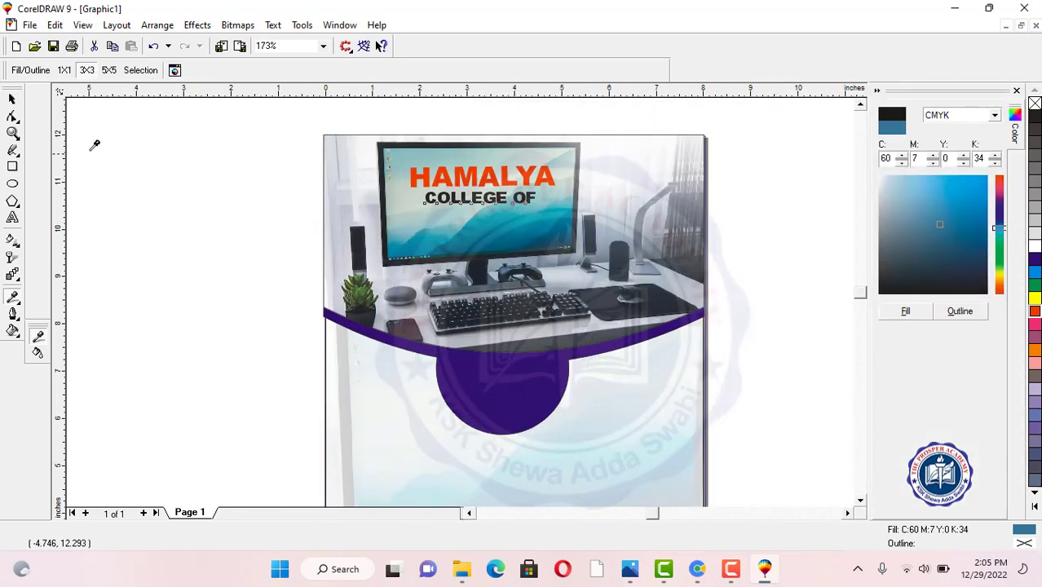
left_click(902, 312)
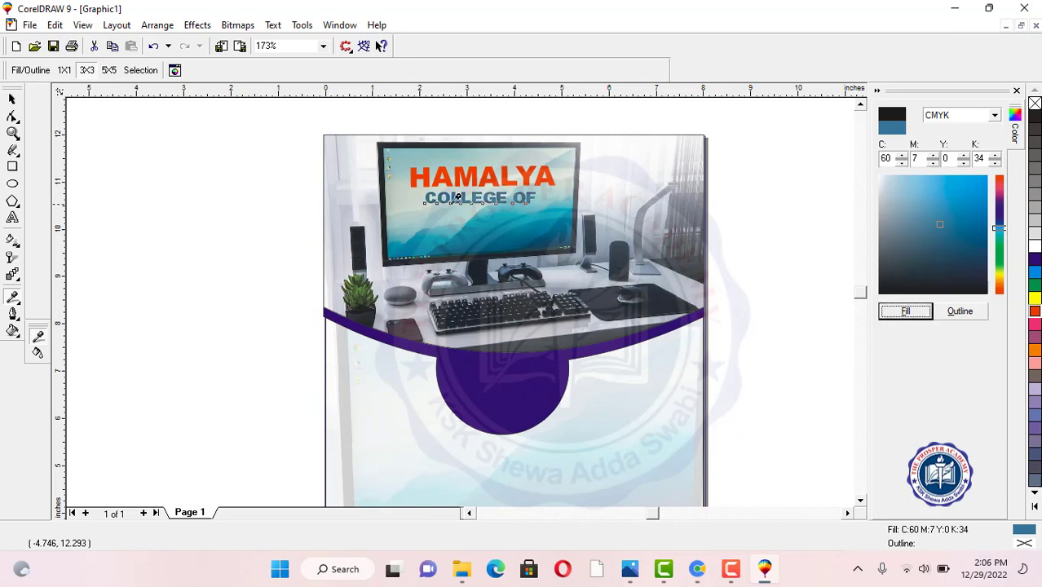
scroll(457, 198, "up", 1)
scroll(490, 190, "down", 1)
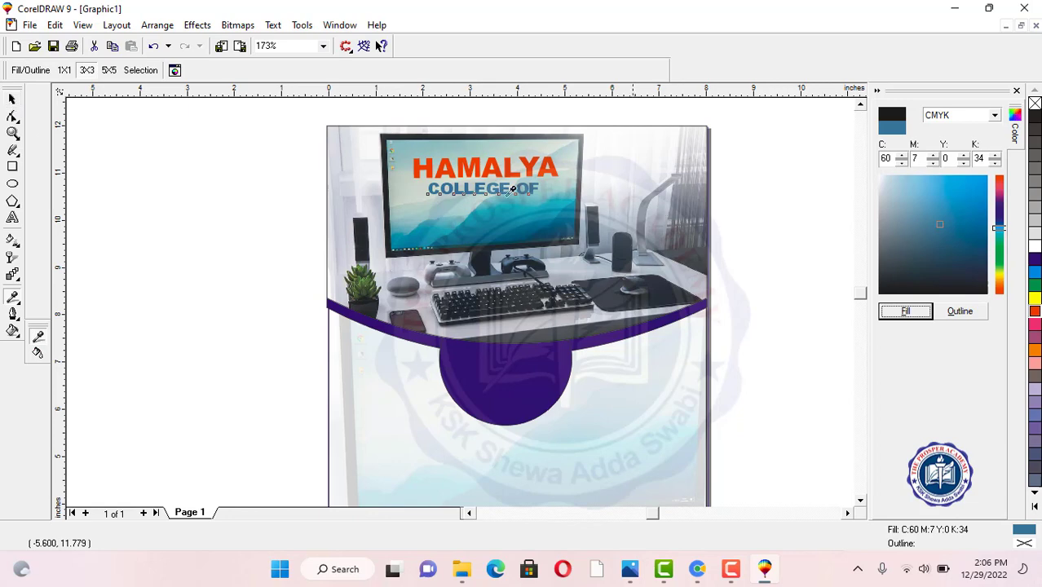
Step: Fill the purple circle and the curved band below the header photo with the same CMYK 60, 7, 0, 34 blue
left_click(13, 99)
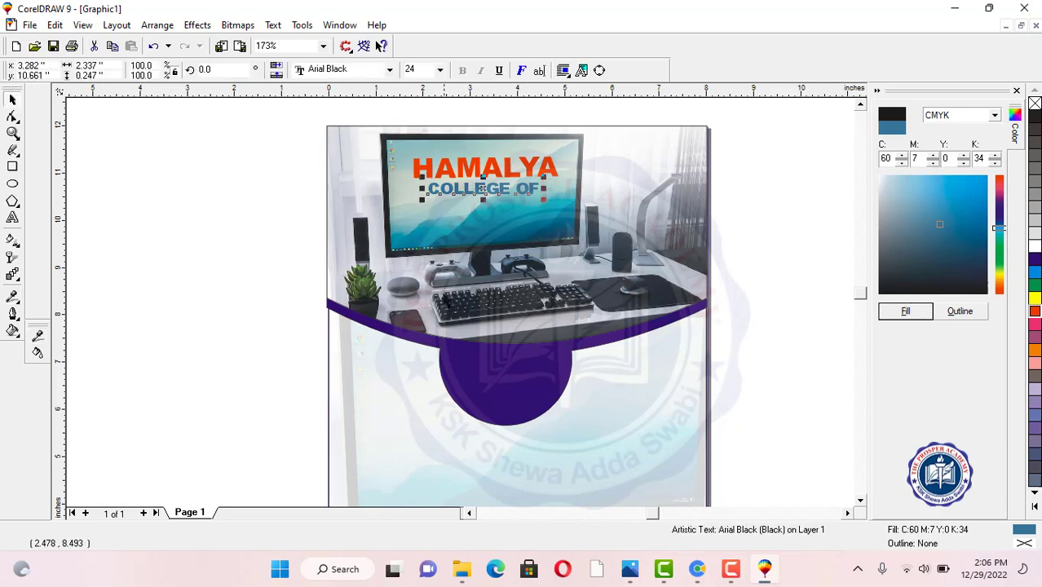
left_click(462, 357)
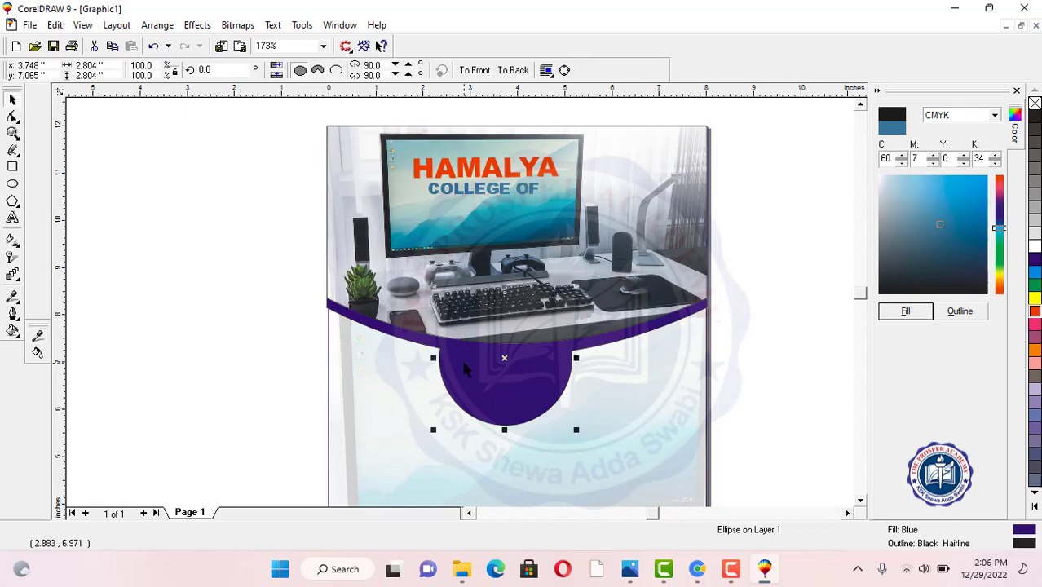
left_click(906, 311)
left_click(638, 342)
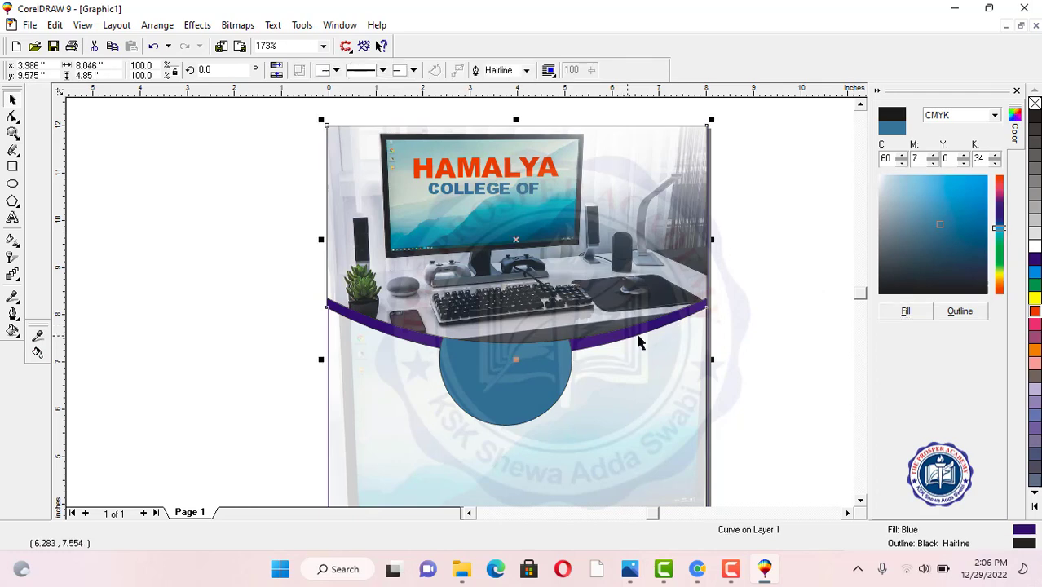
left_click(905, 312)
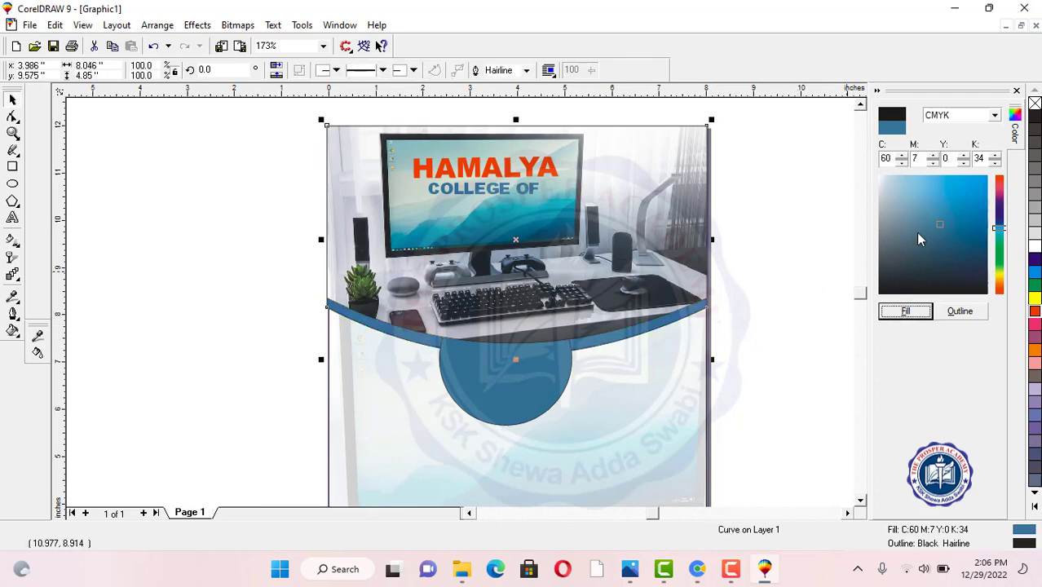
Step: Remove the black hairline outline from the circle and from the curved band
left_click(506, 395)
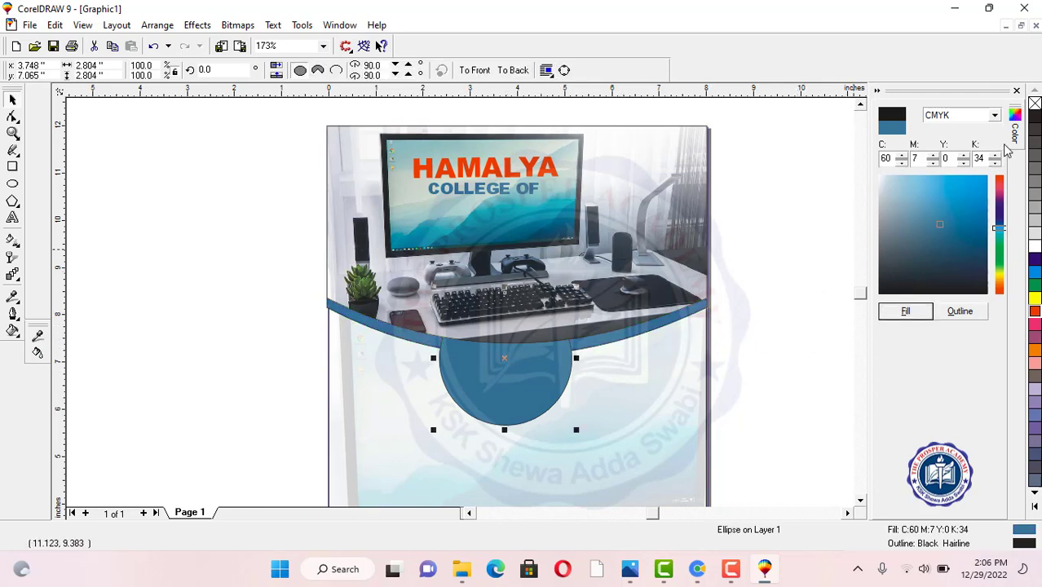
left_click(1034, 103)
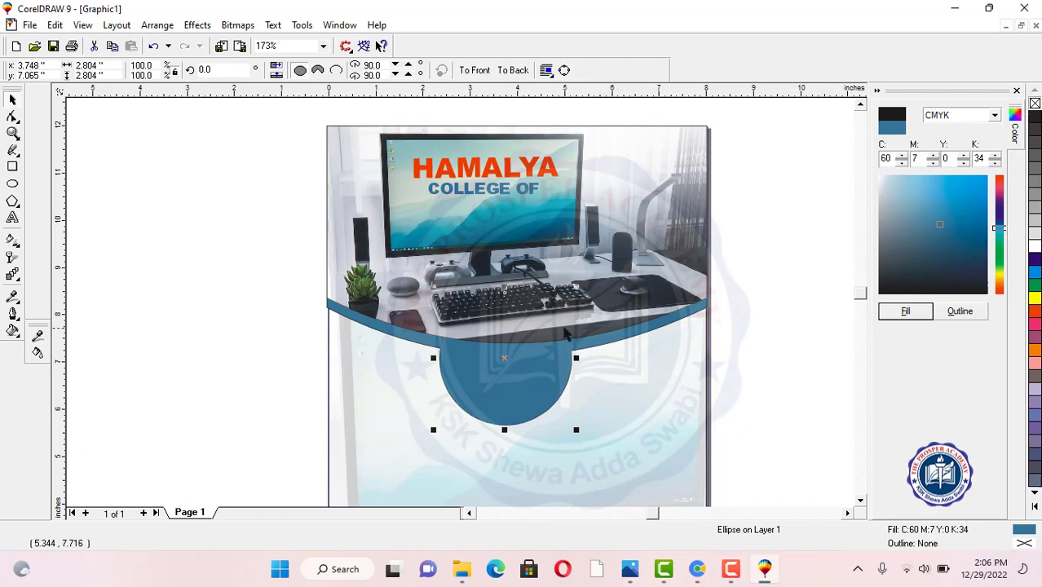
left_click(419, 330)
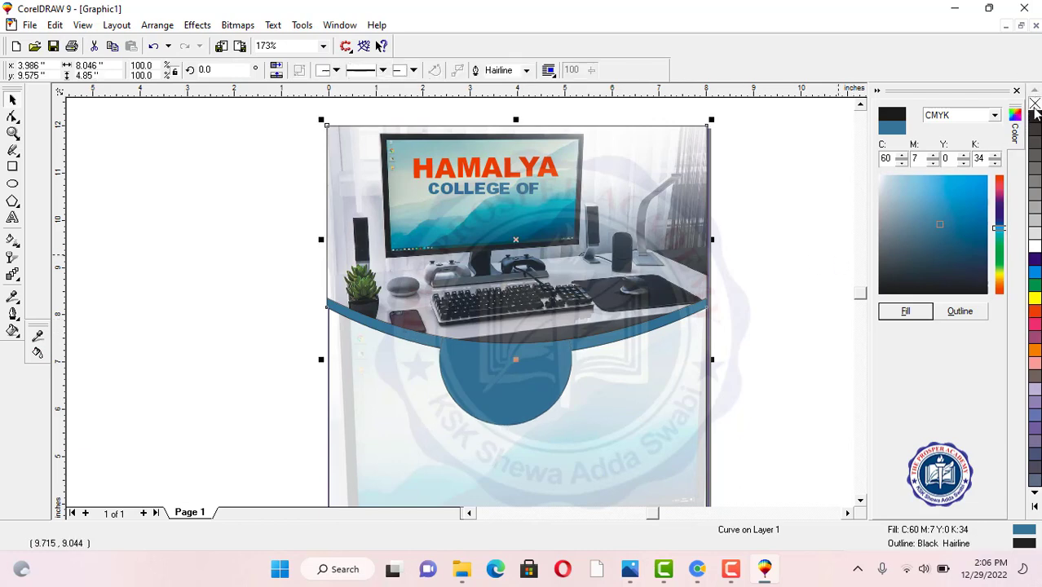
left_click(759, 246)
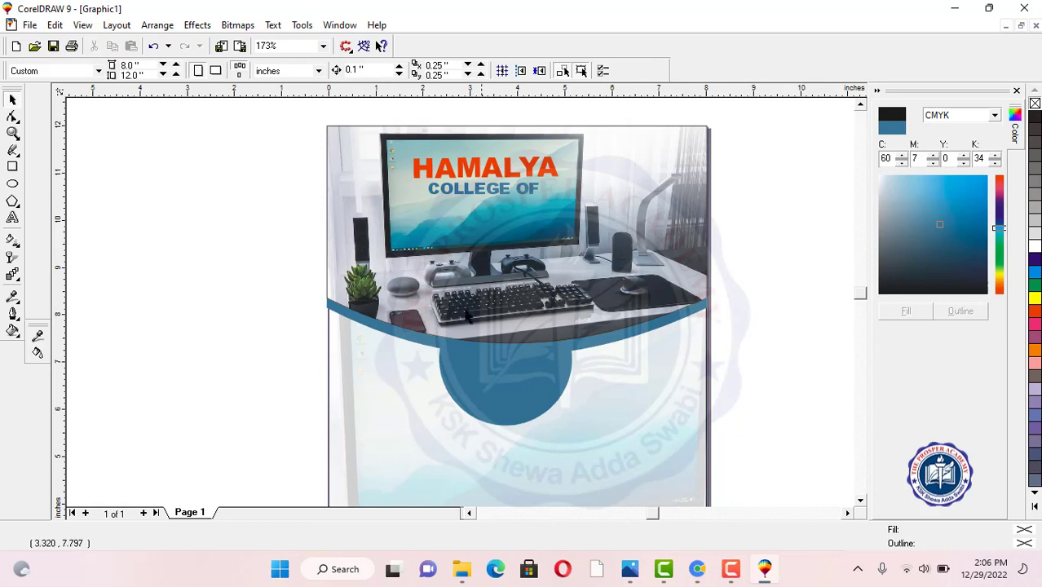
Step: Add the artistic text "SCIENCE & TECHNOLOGY" in the empty area left of the page and set it in Arial Black
left_click(13, 218)
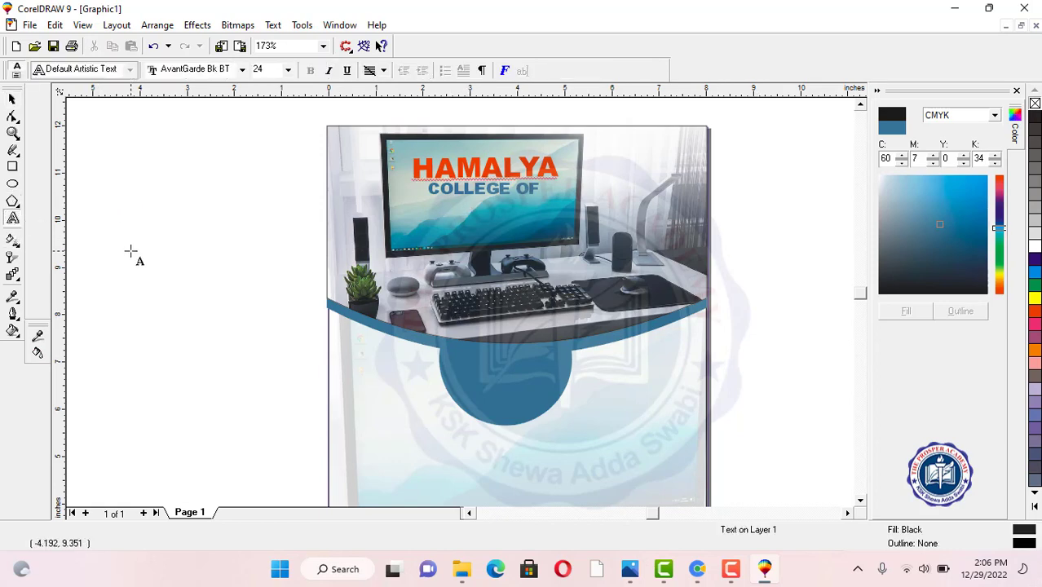
left_click(137, 254)
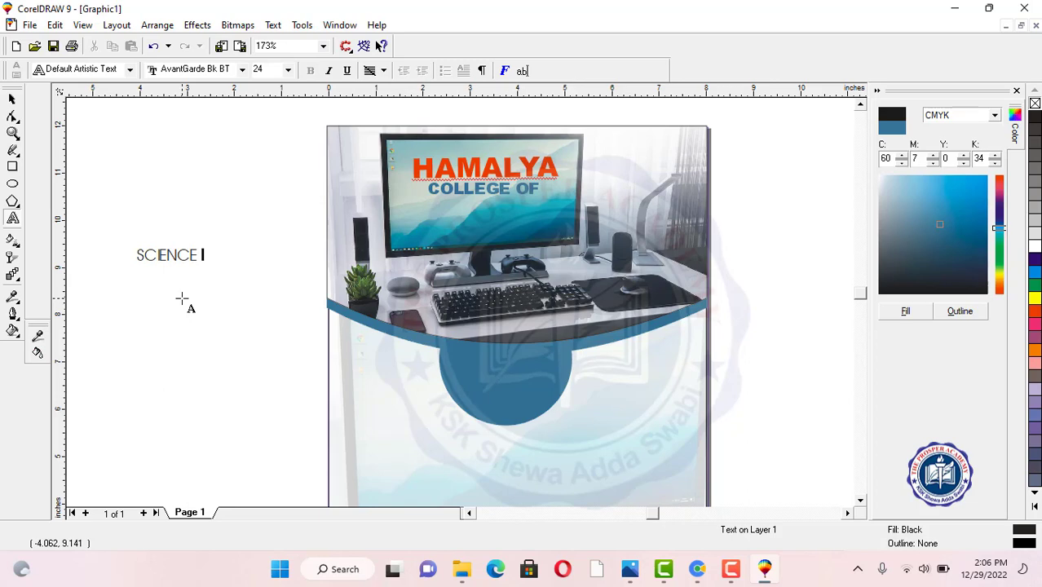
type("& TECHNOLOGY")
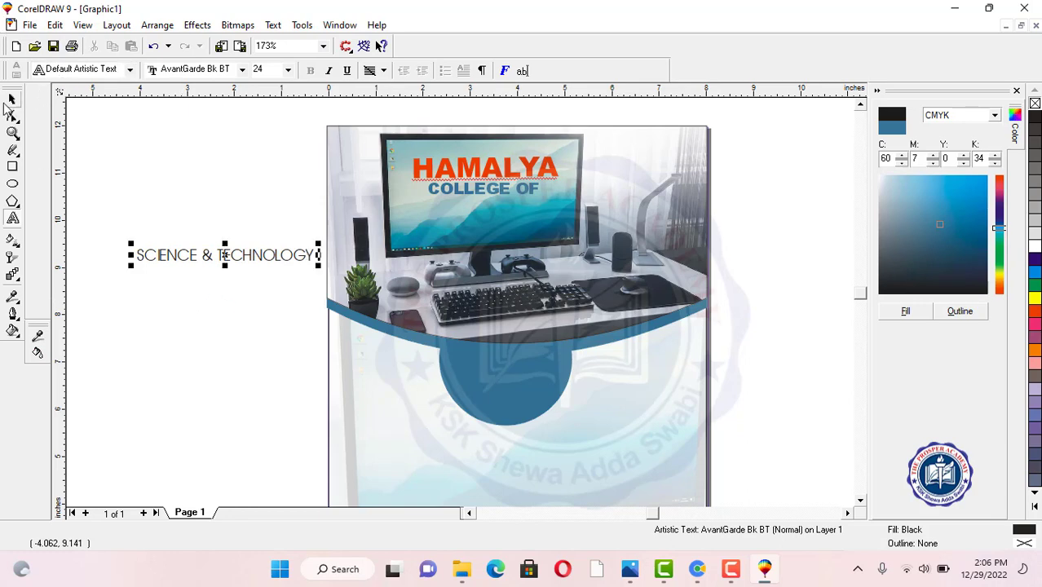
left_click(12, 99)
left_click(391, 71)
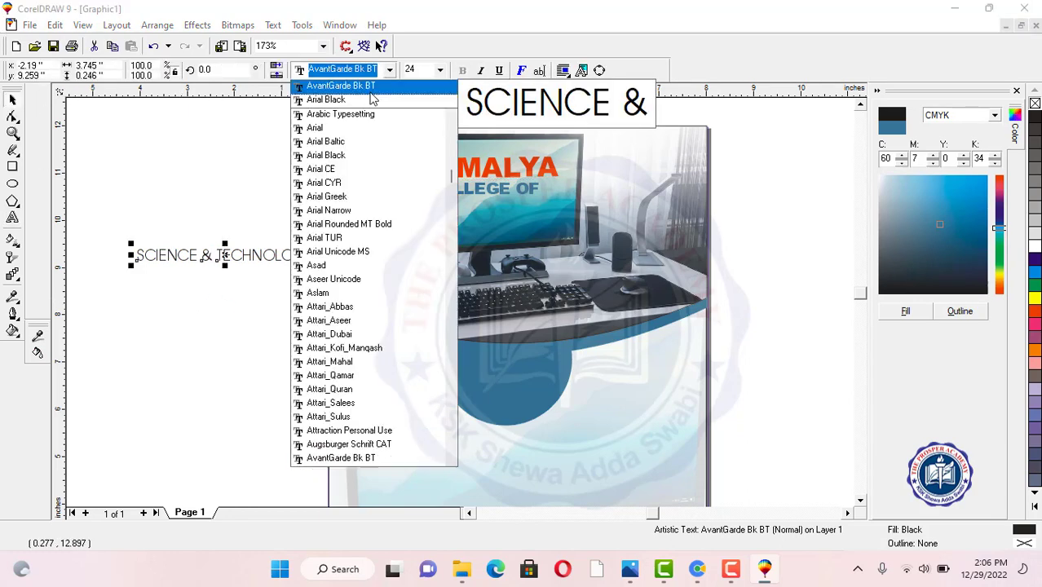
left_click(359, 100)
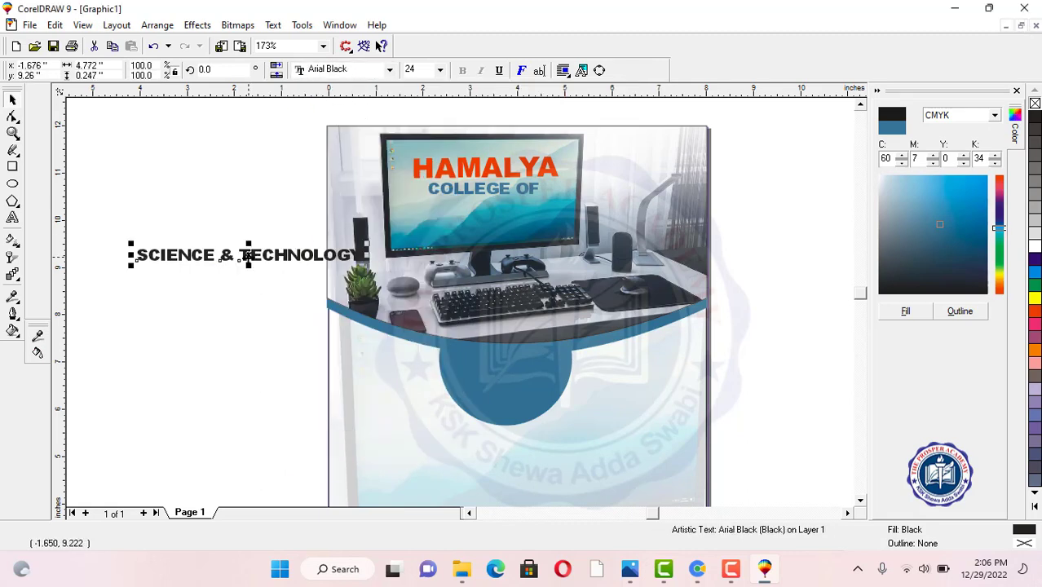
Step: Scale SCIENCE & TECHNOLOGY down to about 2.77 inches wide, centered directly below COLLEGE OF on the monitor screen, and fill it with white
left_click_drag(260, 249, 457, 236)
left_click_drag(576, 231, 534, 233)
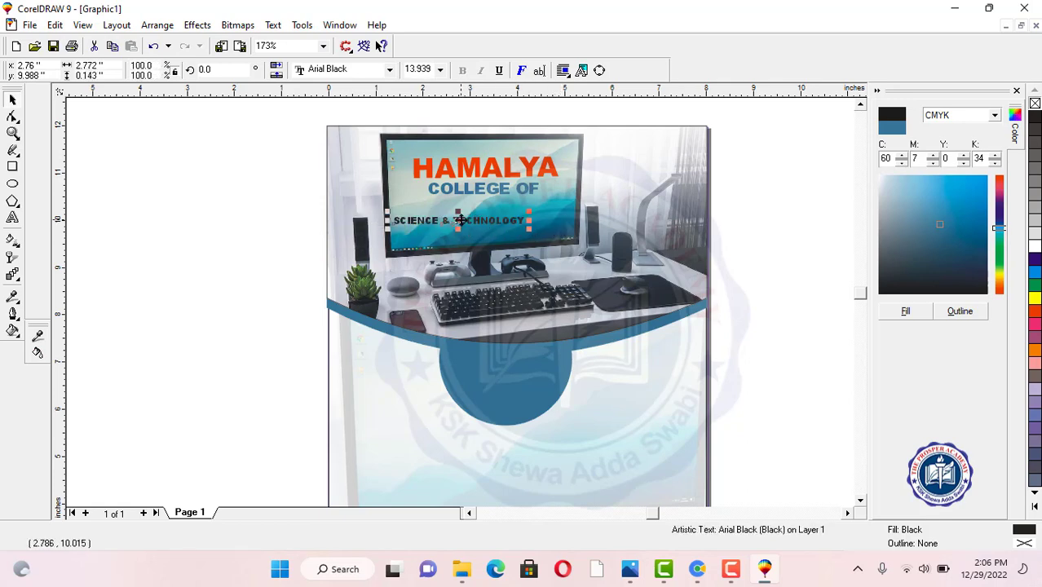
left_click_drag(459, 218, 484, 206)
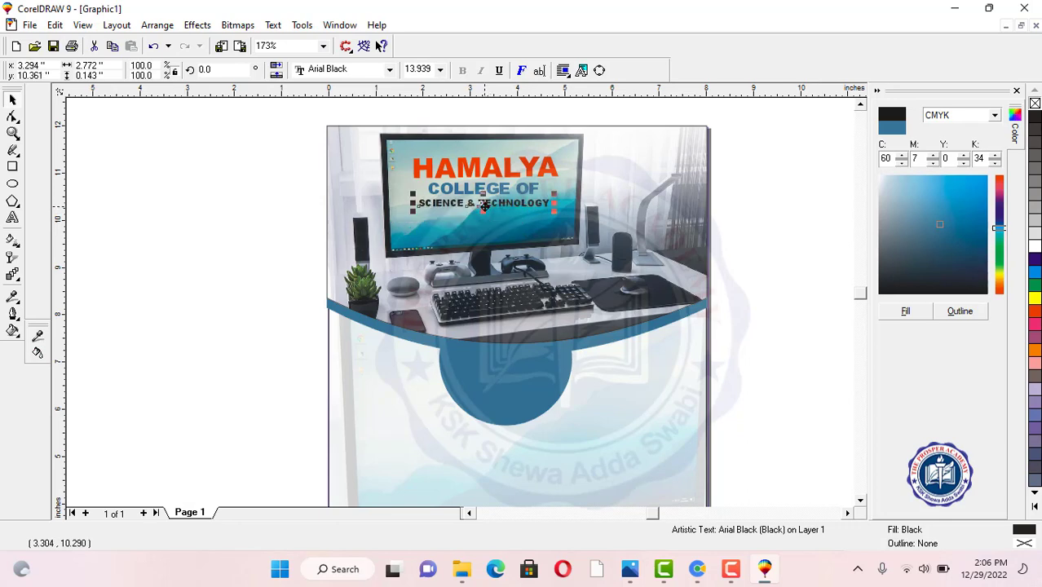
left_click(1036, 249)
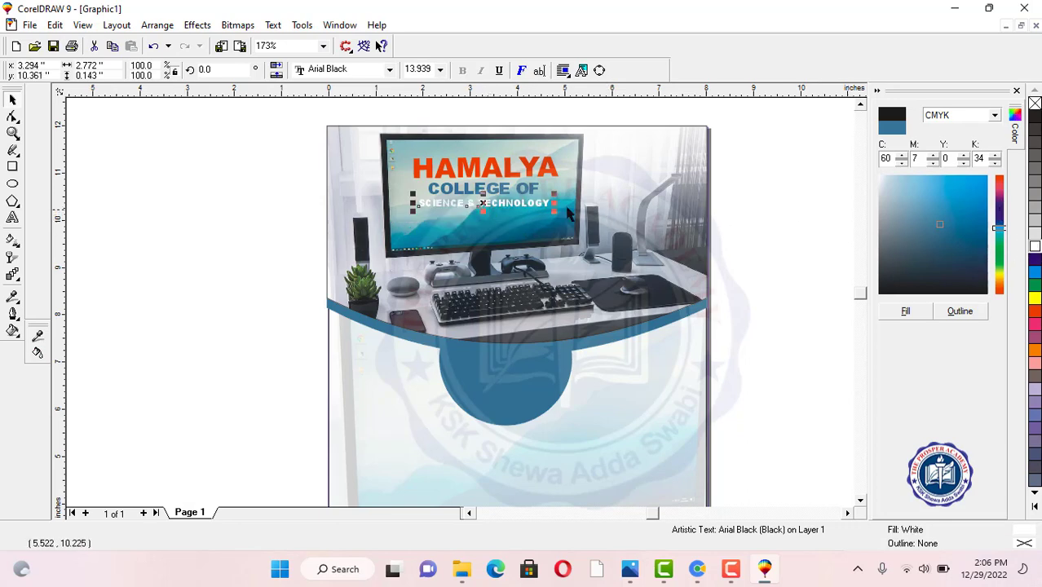
Step: Rotate the SCIENCE & TECHNOLOGY text counterclockwise by about 2.678 degrees
scroll(502, 200, "up", 5)
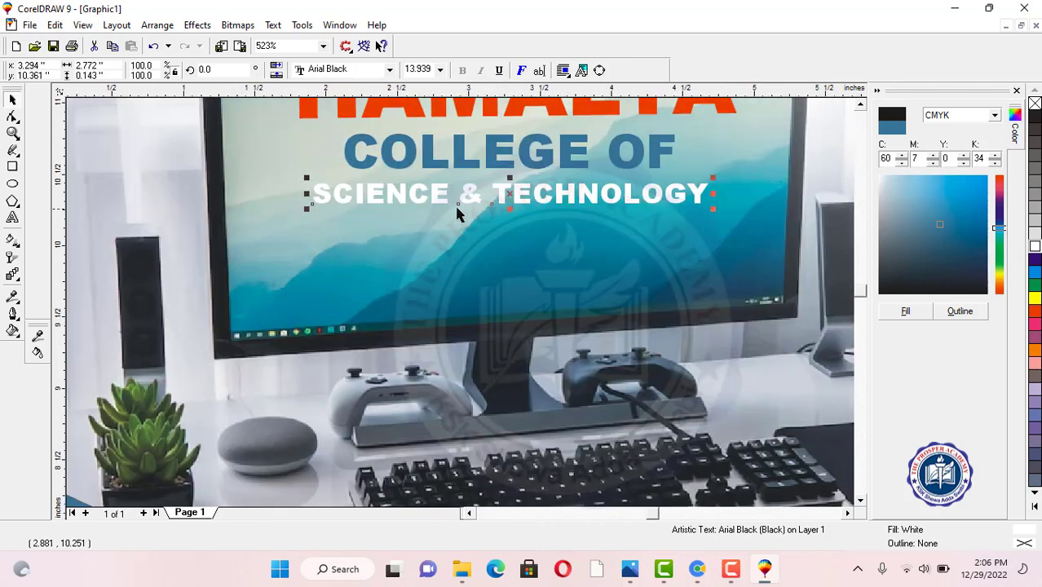
left_click(508, 194)
mouse_move(710, 177)
left_mouse_down()
mouse_move(711, 168)
mouse_move(617, 176)
left_mouse_up()
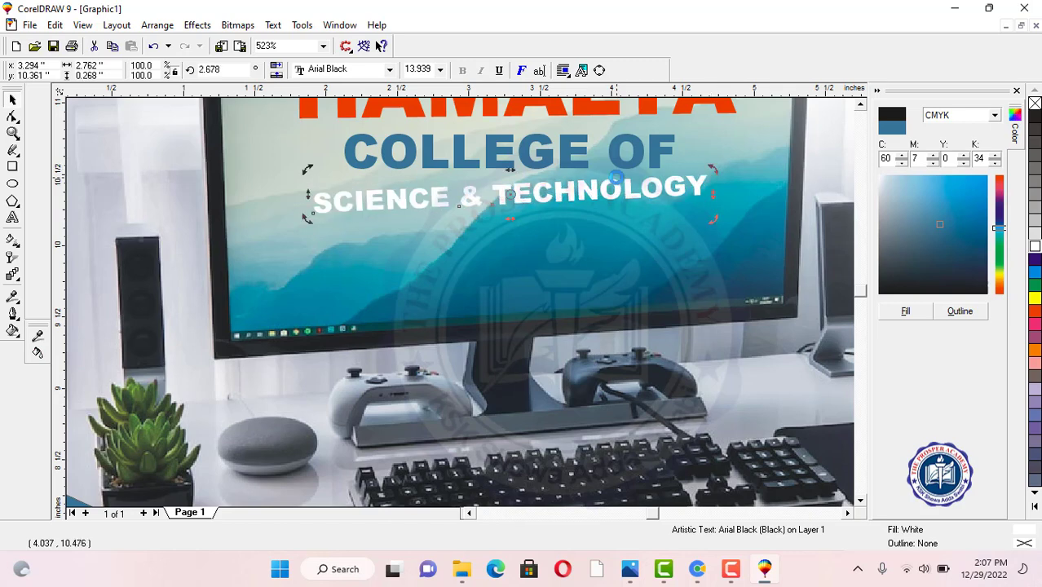
Step: Rotate the COLLEGE OF text counterclockwise by about 0.918 degrees and deselect it
left_click(545, 162)
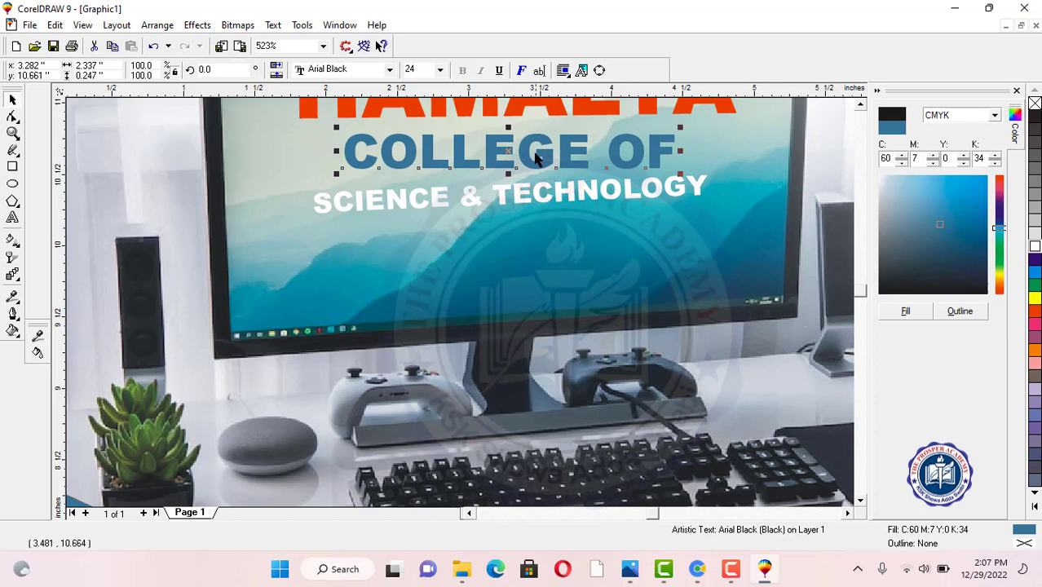
left_click(507, 152)
left_click_drag(678, 130, 674, 128)
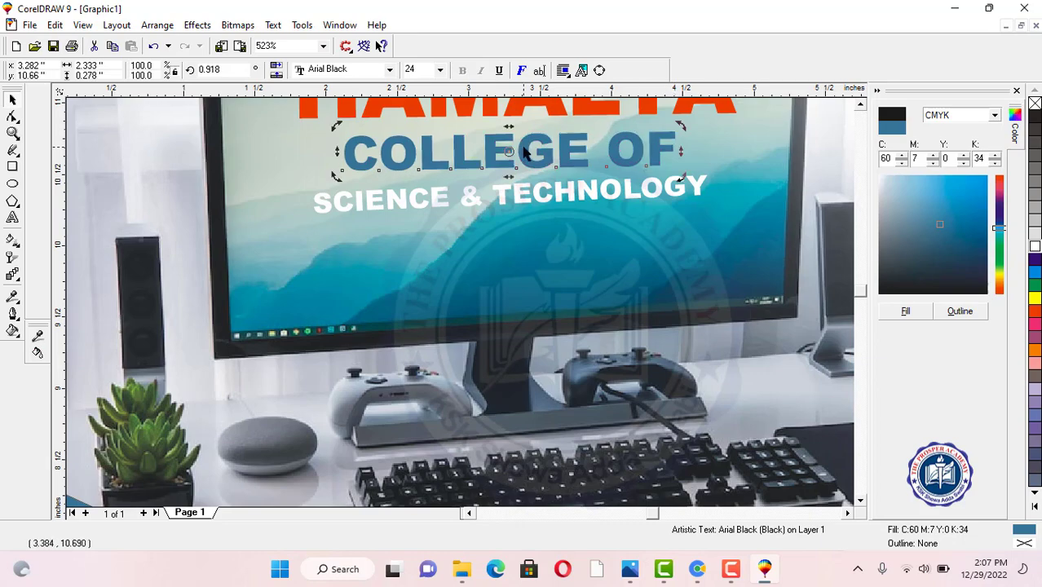
scroll(525, 153, "down", 4)
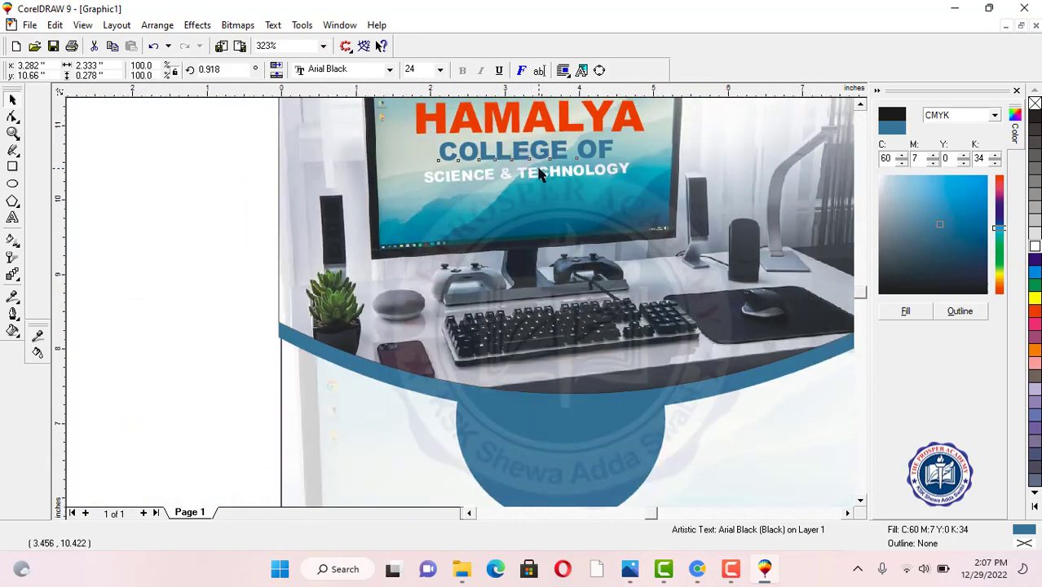
scroll(539, 176, "down", 5)
left_click(790, 200)
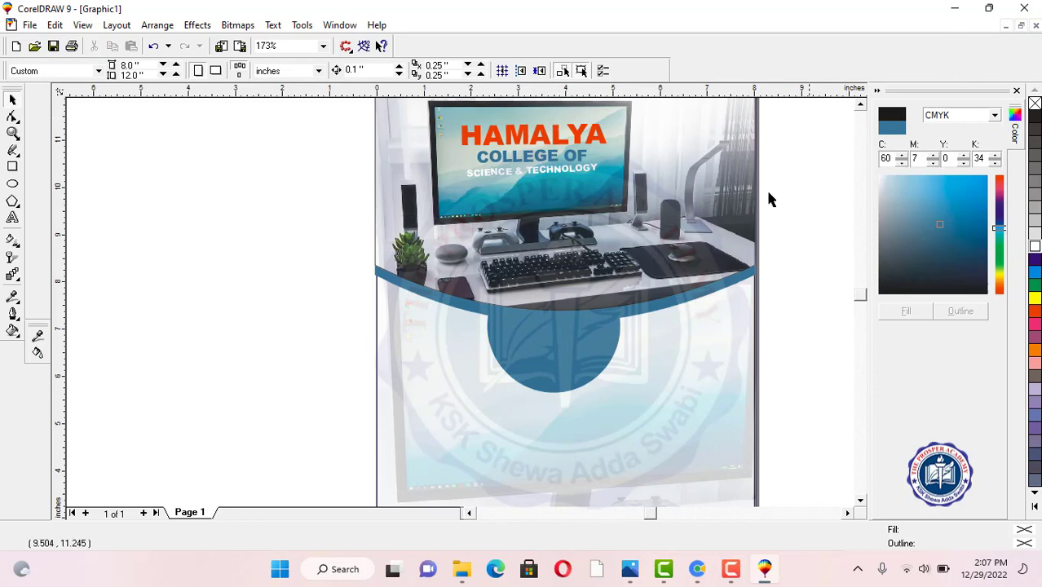
Step: Minimize the poster drawing and launch InPage 2009 from the desktop
left_click(860, 500)
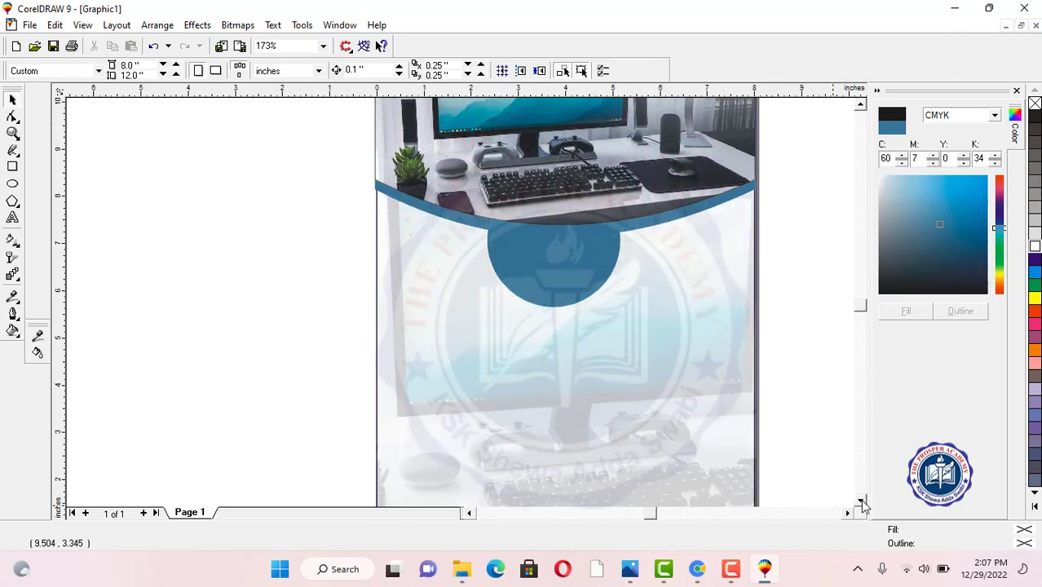
left_click(860, 499)
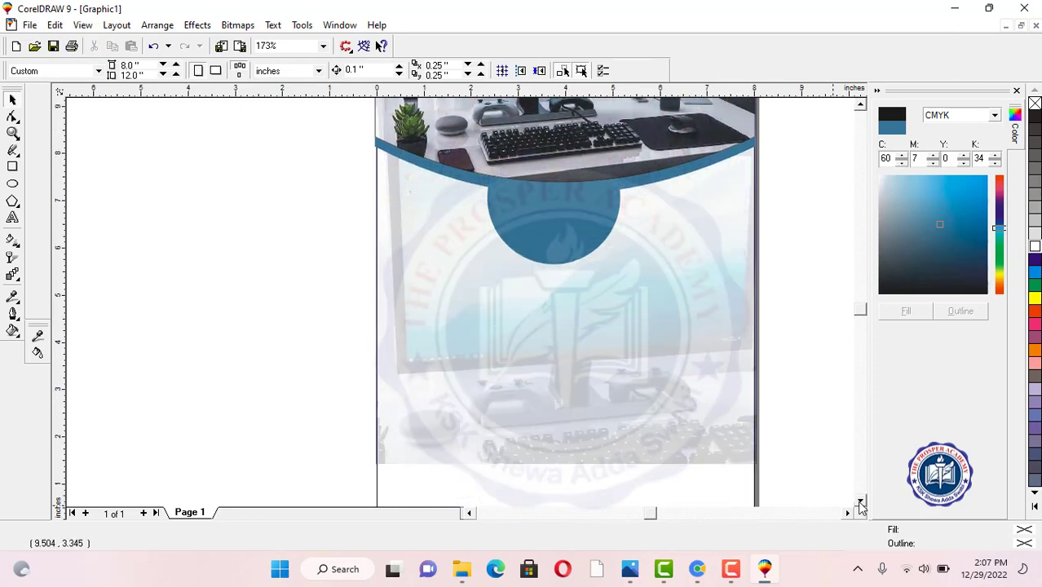
left_click(954, 8)
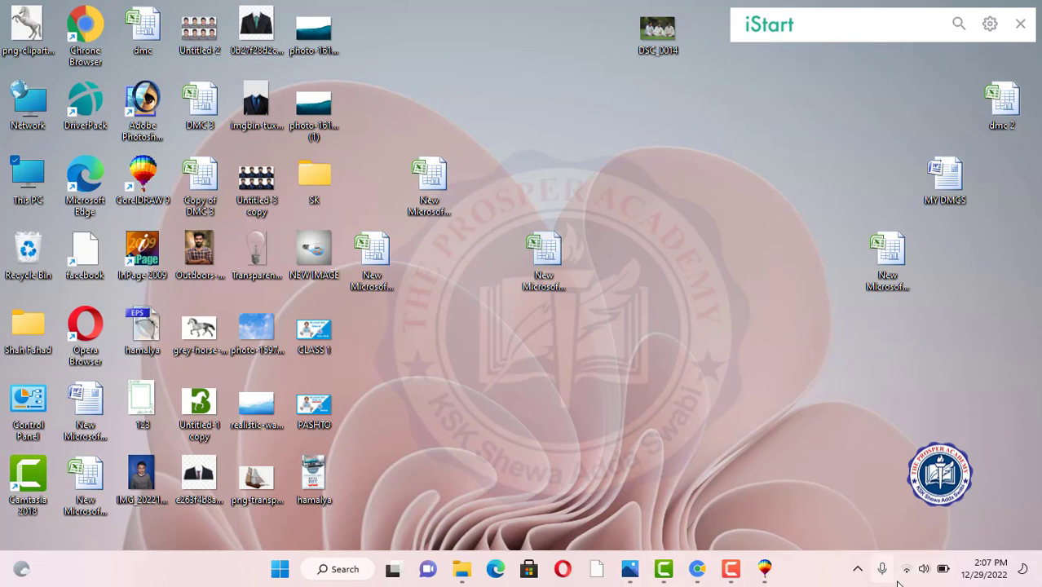
double_click(142, 258)
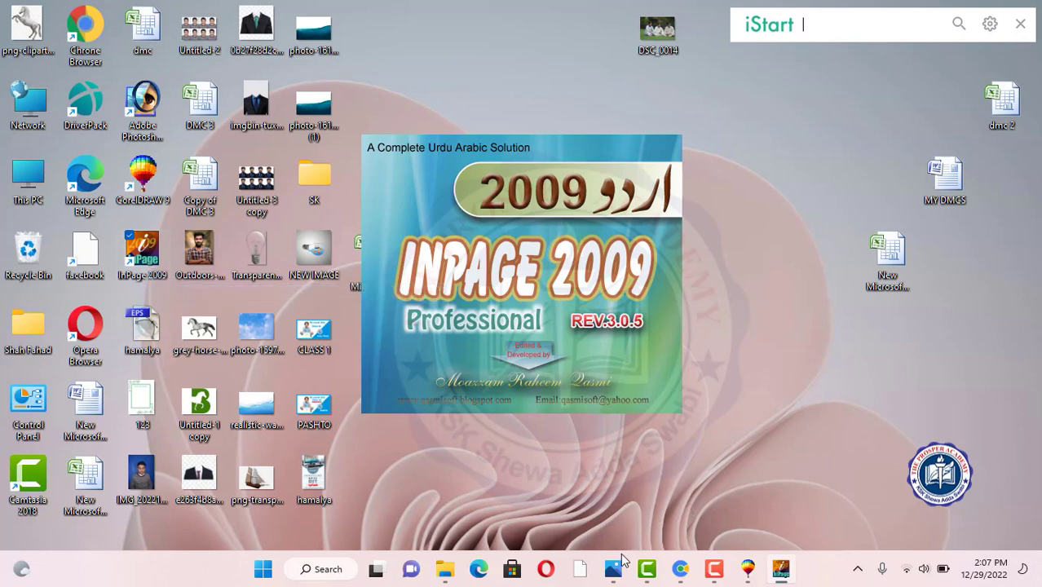
Step: Check the lower part of the reference poster hamalya.JPG in Photos and return to CorelDRAW
mouse_move(613, 569)
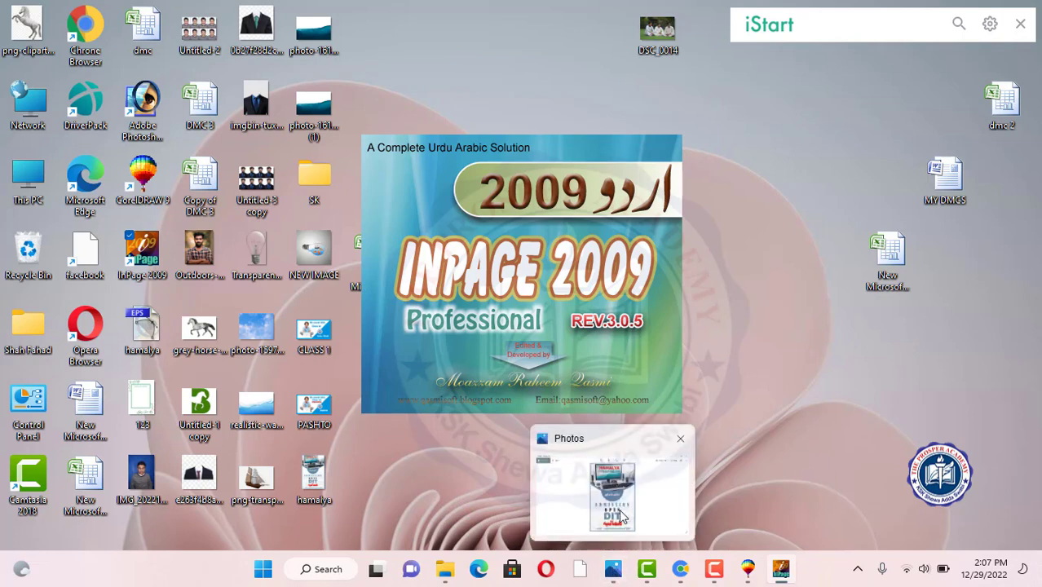
left_click(619, 511)
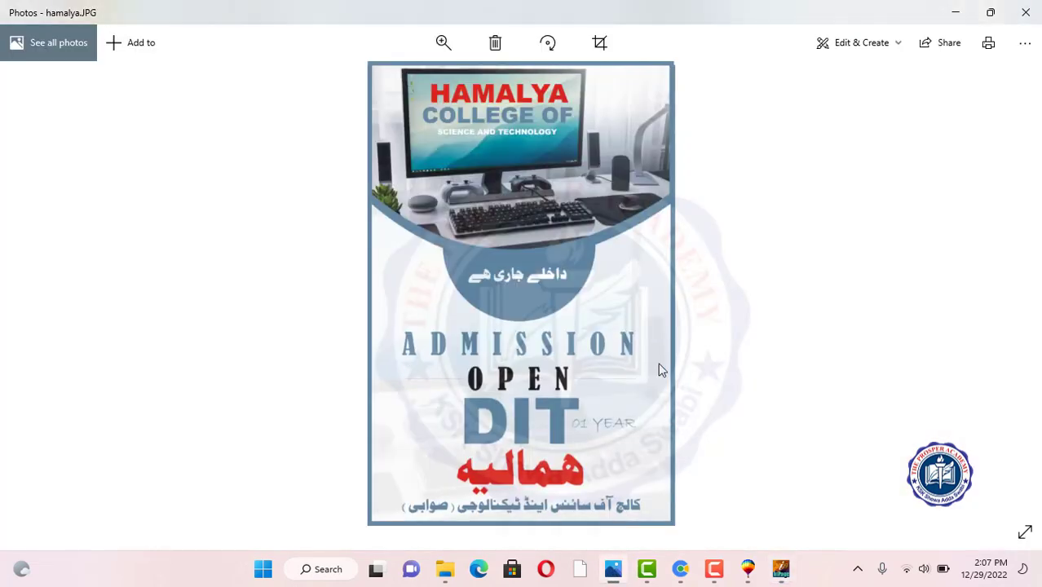
left_click(747, 570)
Step: Add the two-line artistic text "ADMISSION" / "OPEN" on the page below the semicircle and enlarge it to about 86.6 pt
left_click(12, 219)
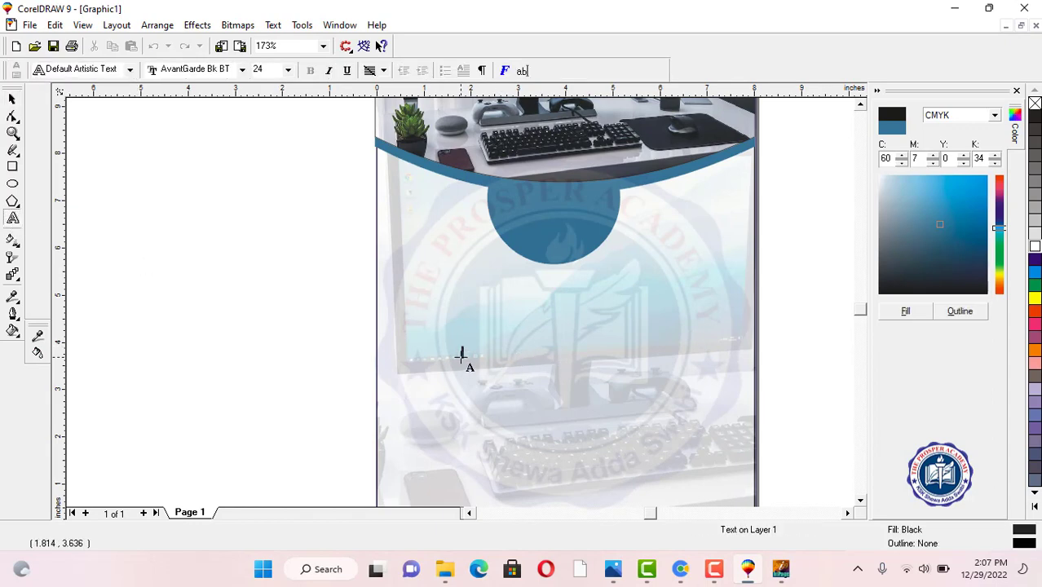
type("ADMISSION")
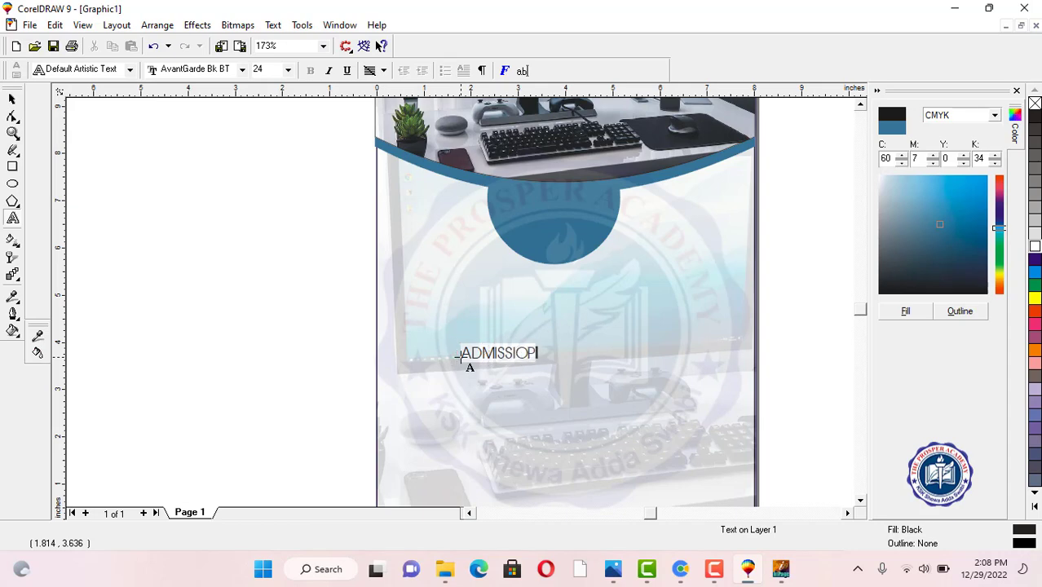
key("BackSpace")
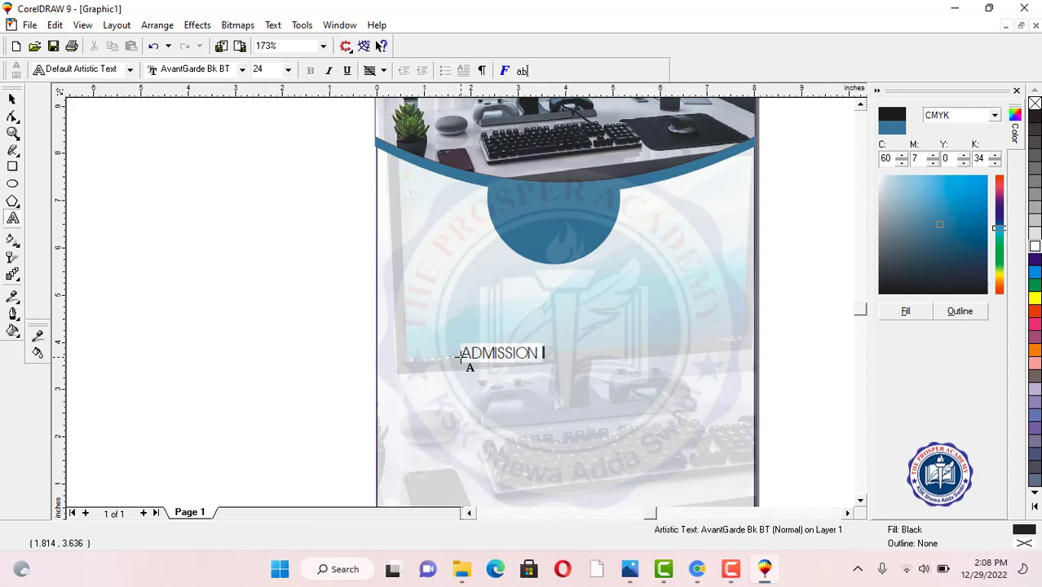
key("Return")
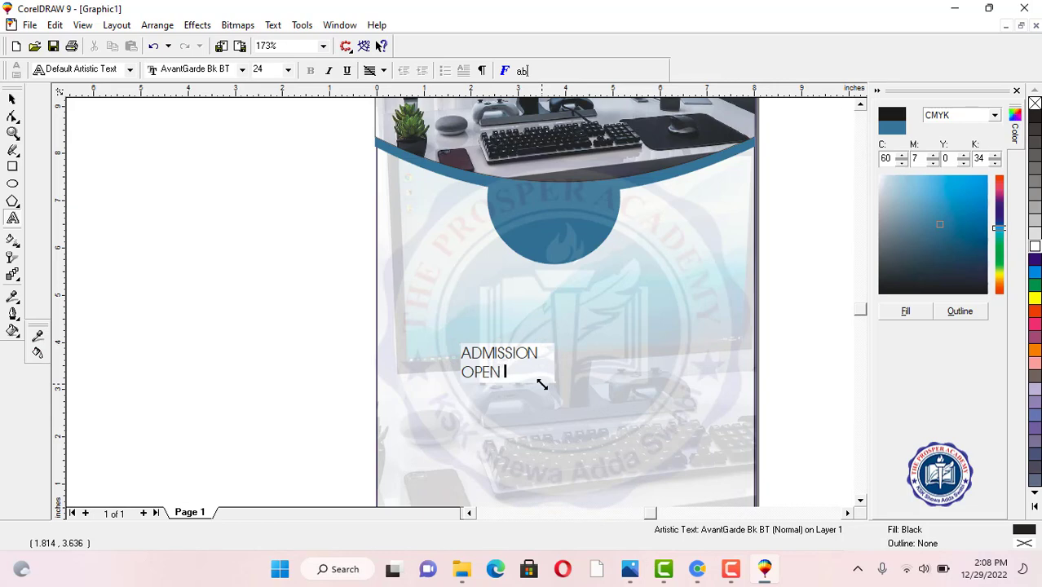
left_click_drag(543, 381, 640, 421)
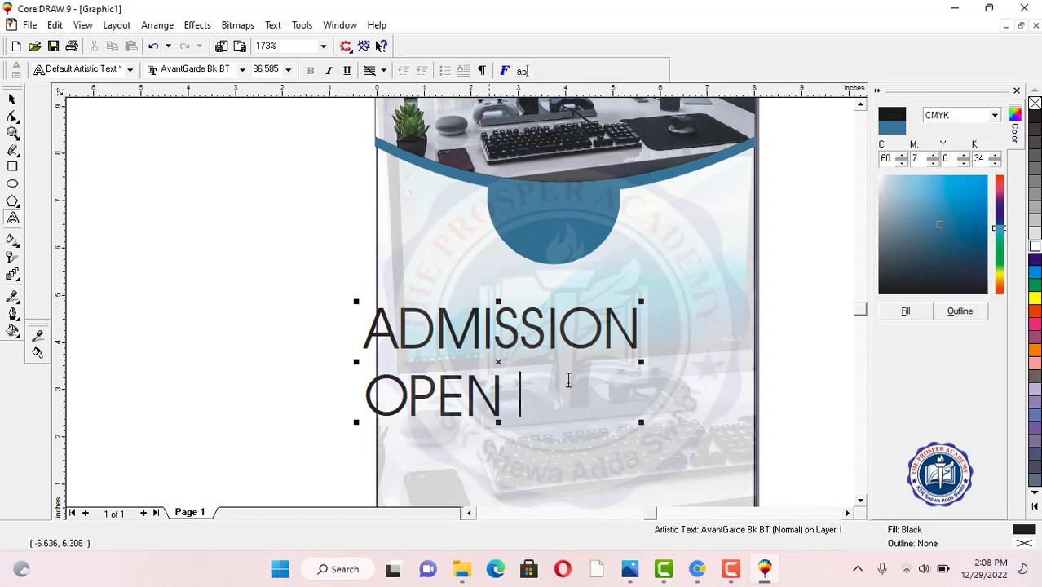
Step: Center-align the two lines of ADMISSION OPEN and move the text directly beneath the blue semicircle
left_click_drag(500, 397, 337, 324)
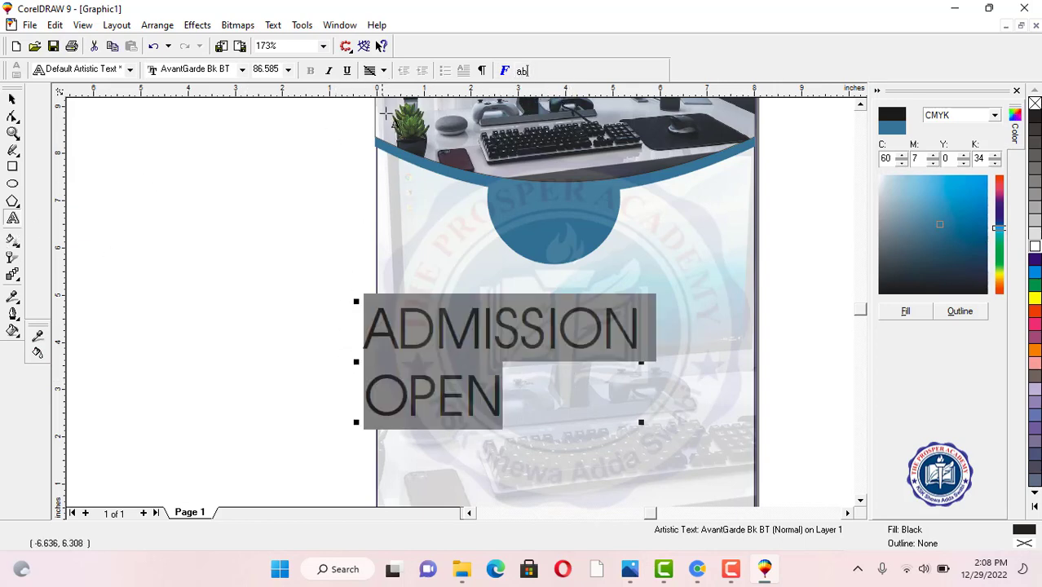
left_click(385, 72)
left_click(386, 117)
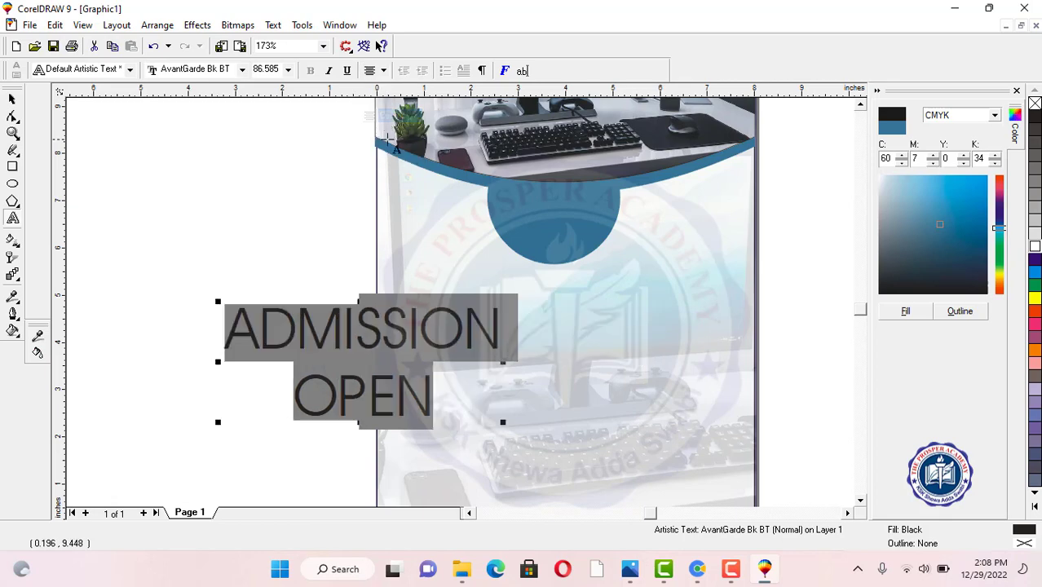
left_click(12, 98)
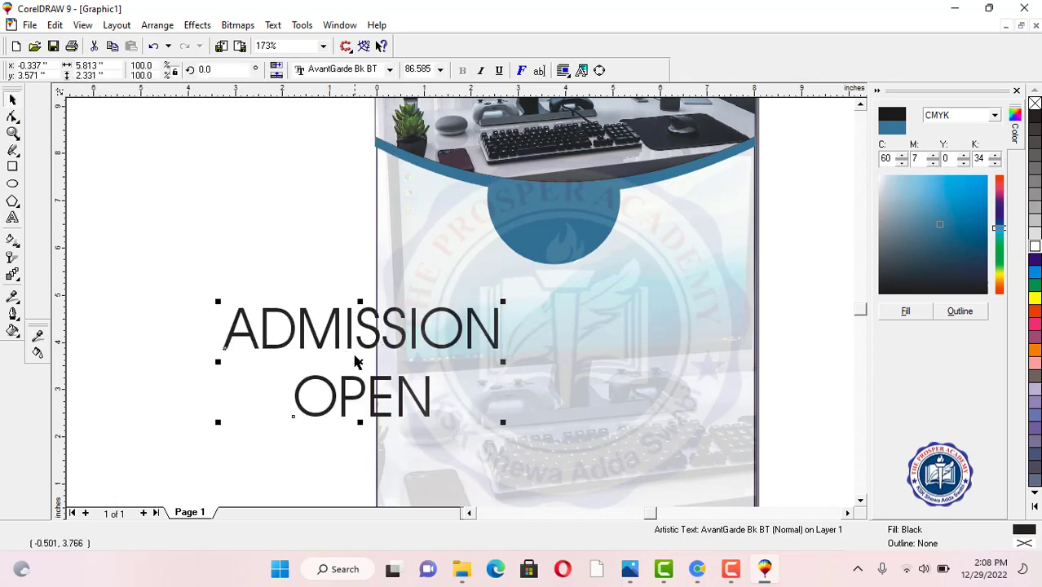
left_click_drag(395, 364, 555, 338)
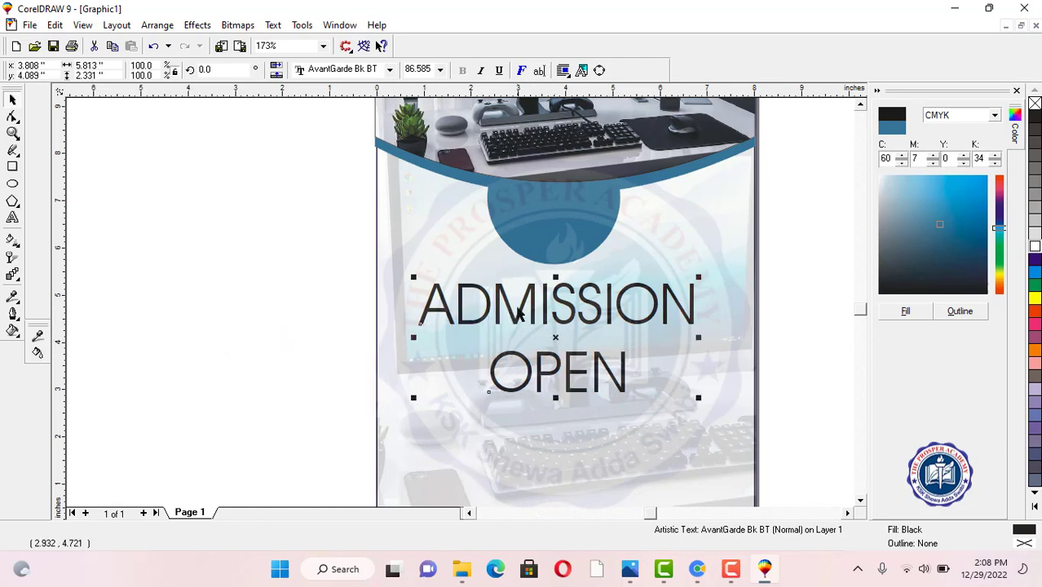
Step: Set the ADMISSION OPEN text in Attari_Salees and scale it down to about 5.24 inches wide
left_click(390, 71)
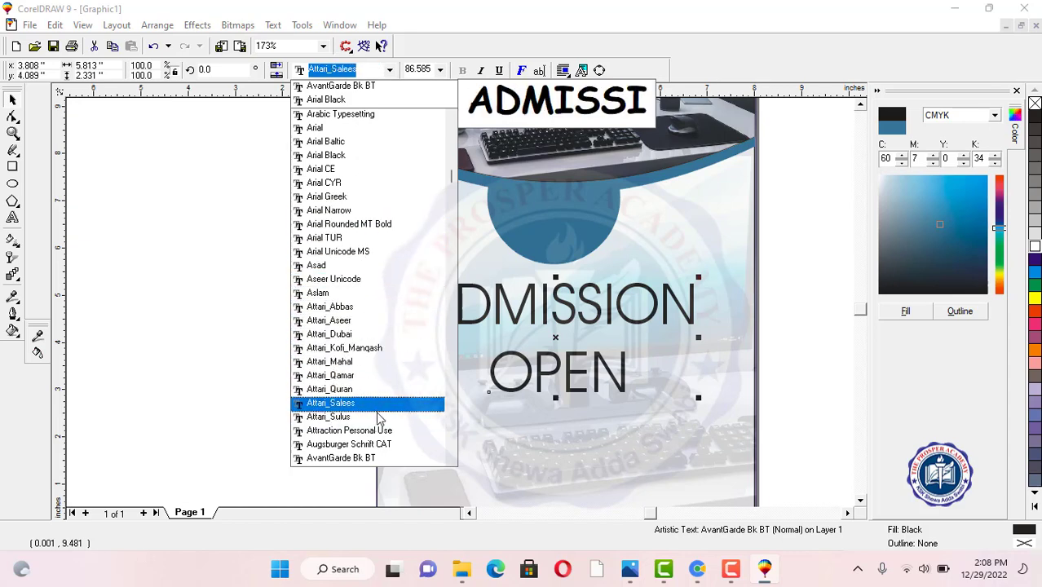
scroll(377, 412, "down", 1)
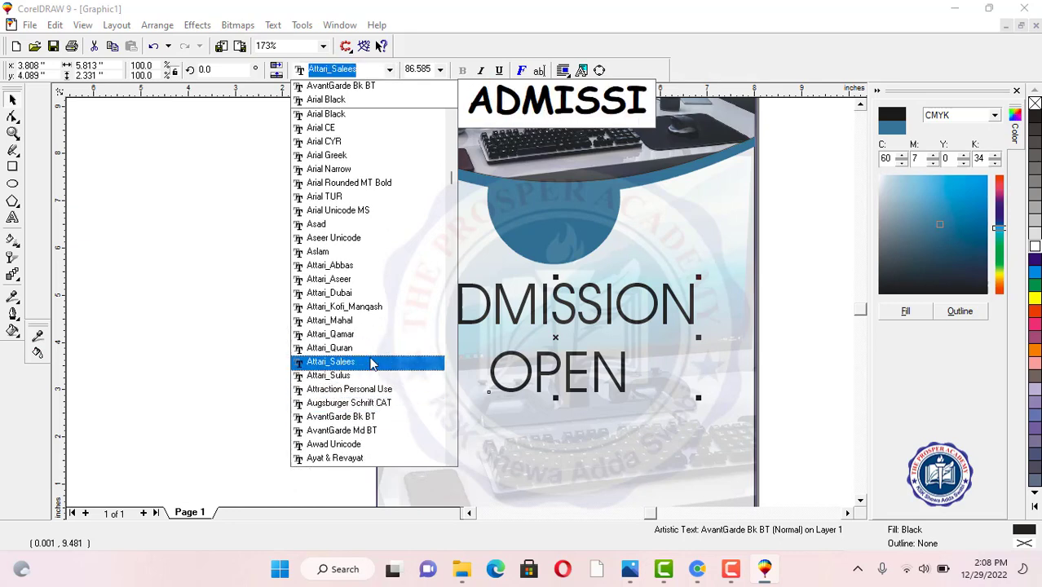
left_click(372, 364)
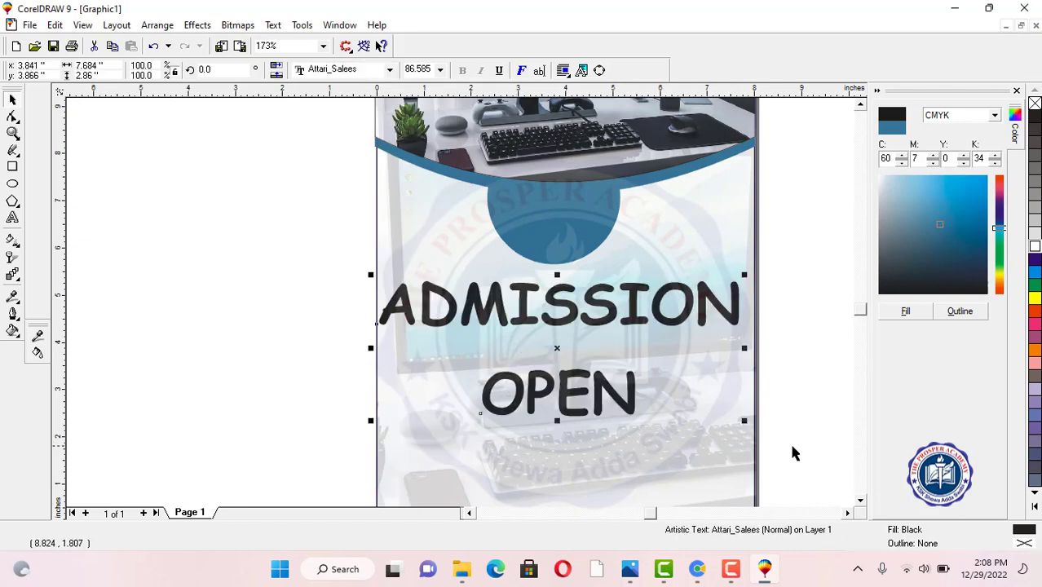
left_click_drag(744, 420, 685, 399)
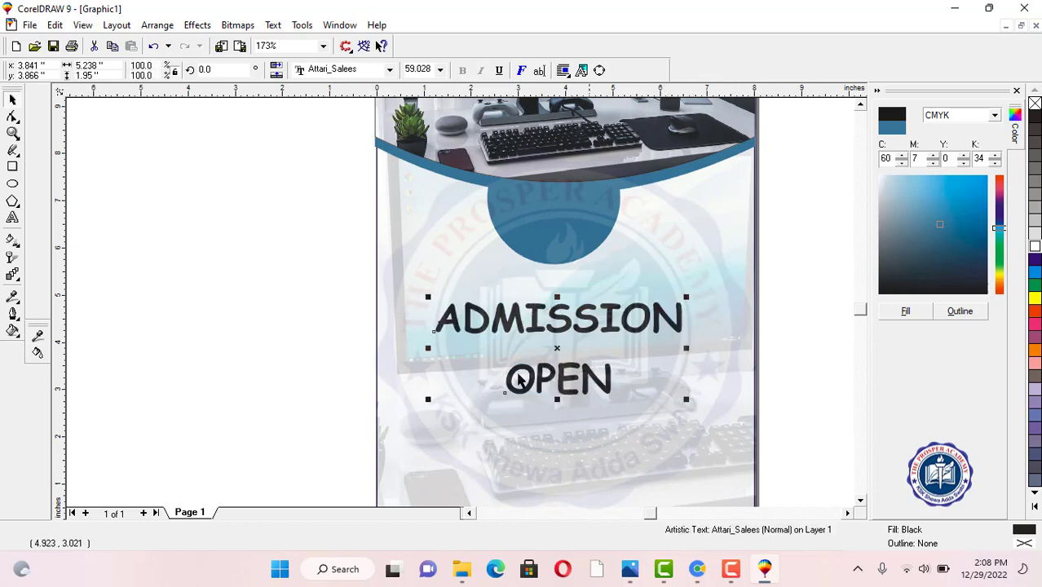
Step: Cut OPEN out of the ADMISSION text and paste it as a separate text object in the empty area left of the page
left_click(13, 218)
left_click_drag(613, 371, 496, 366)
key("ctrl+x")
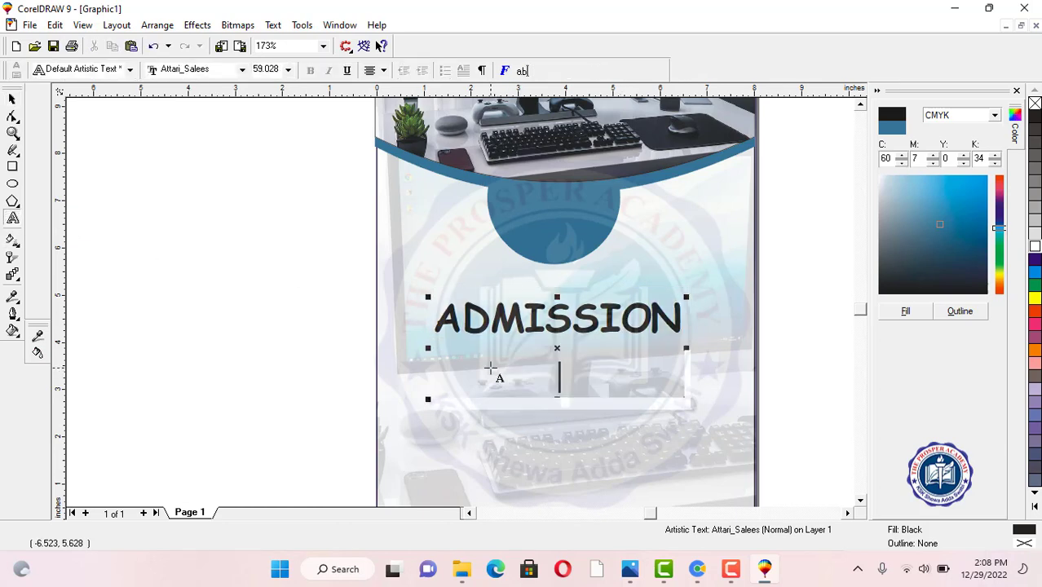
key("BackSpace")
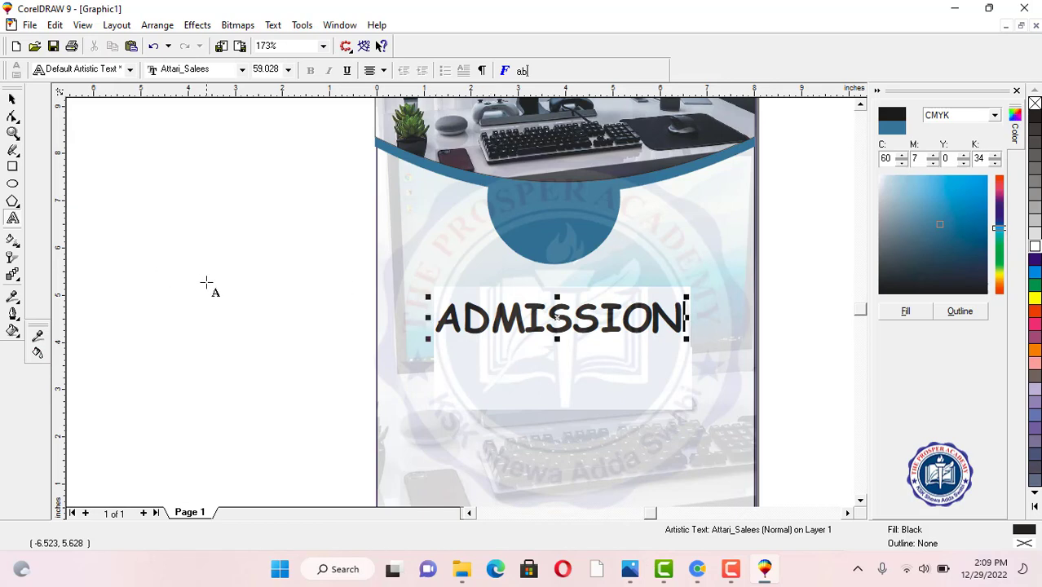
left_click(203, 288)
key("ctrl+v")
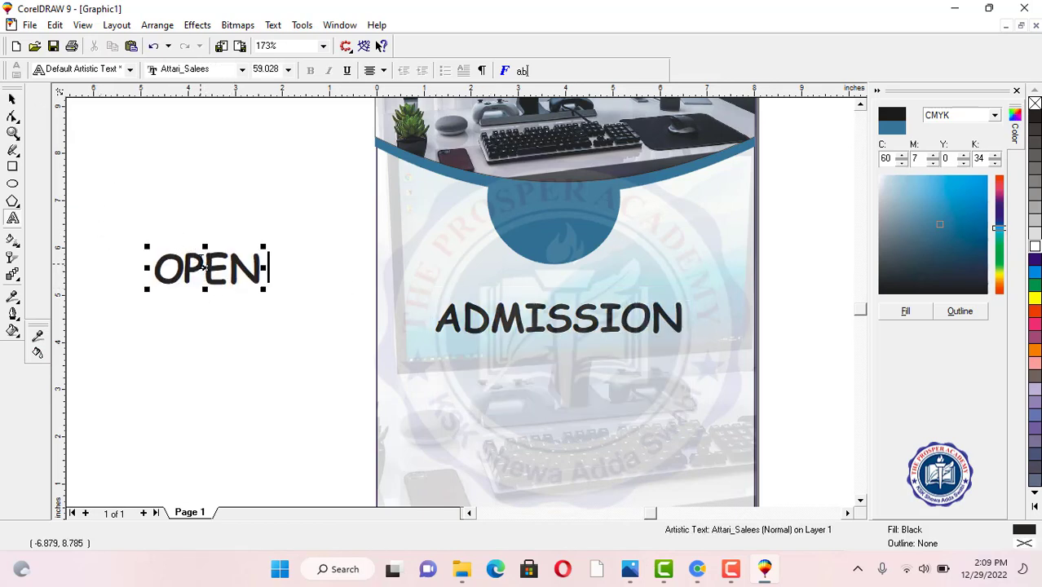
Step: Place OPEN centered below ADMISSION and move ADMISSION slightly up toward the semicircle
left_click_drag(205, 269, 557, 360)
left_click(12, 98)
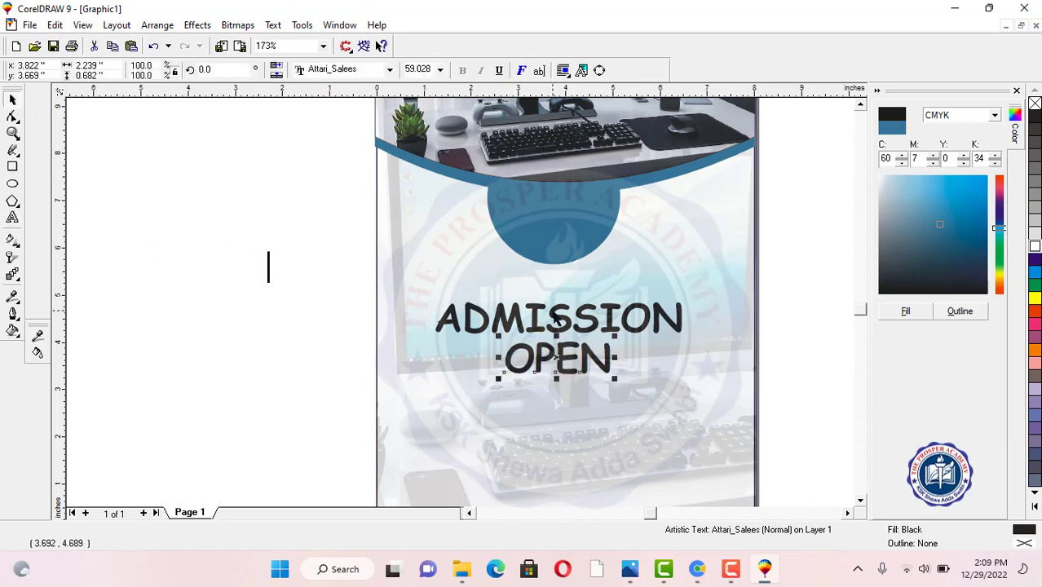
left_click_drag(558, 320, 557, 298)
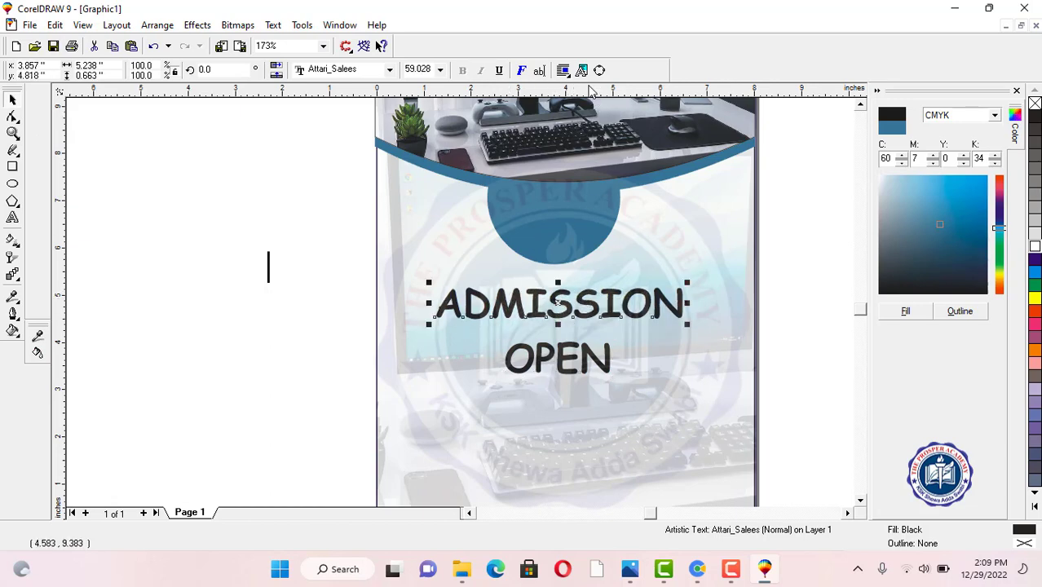
Step: Set the character spacing of ADMISSION to 150% of space width and shift the word slightly up and to the right
left_click(540, 71)
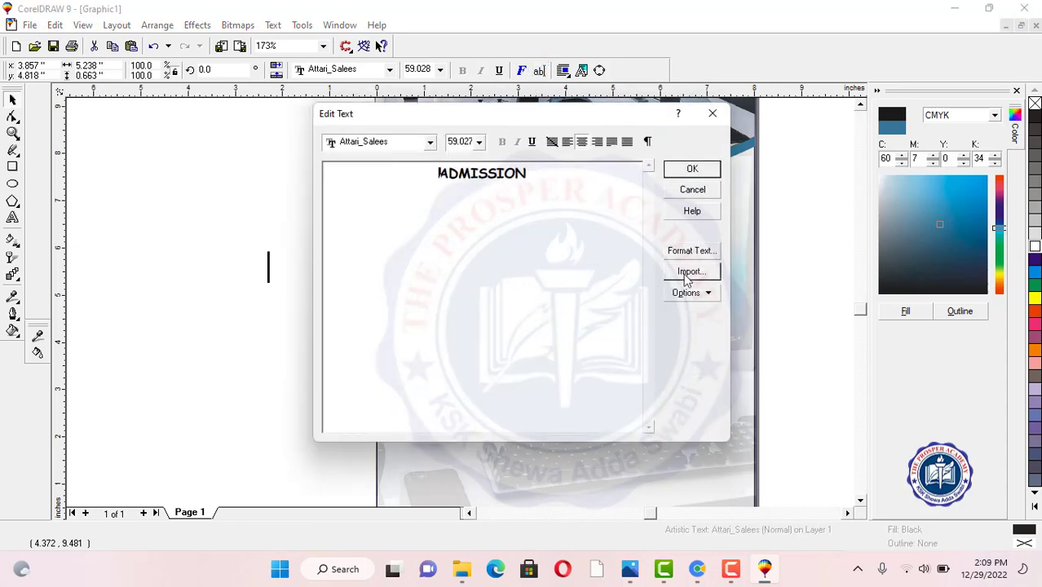
left_click(712, 112)
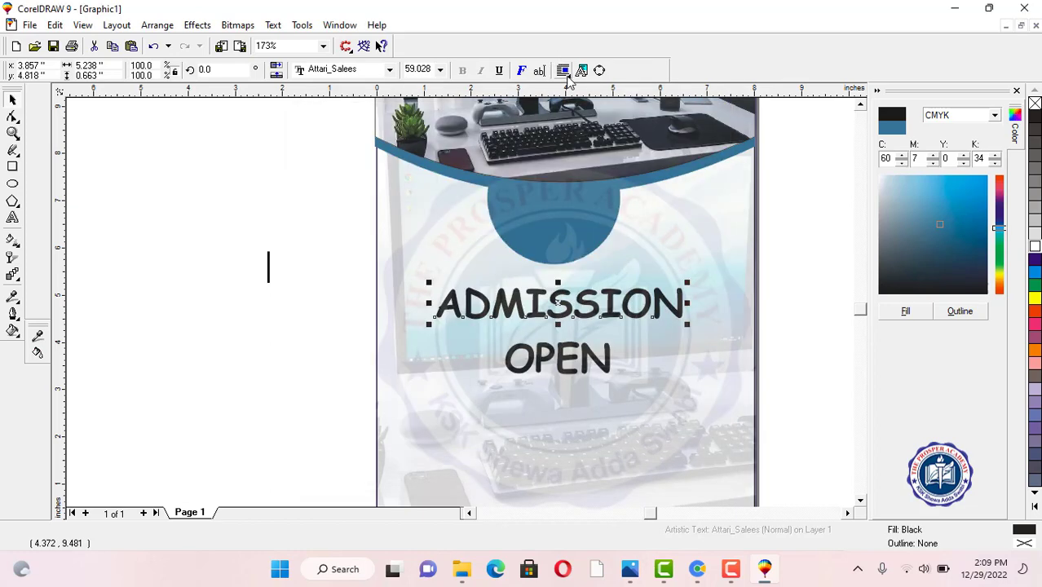
left_click(522, 70)
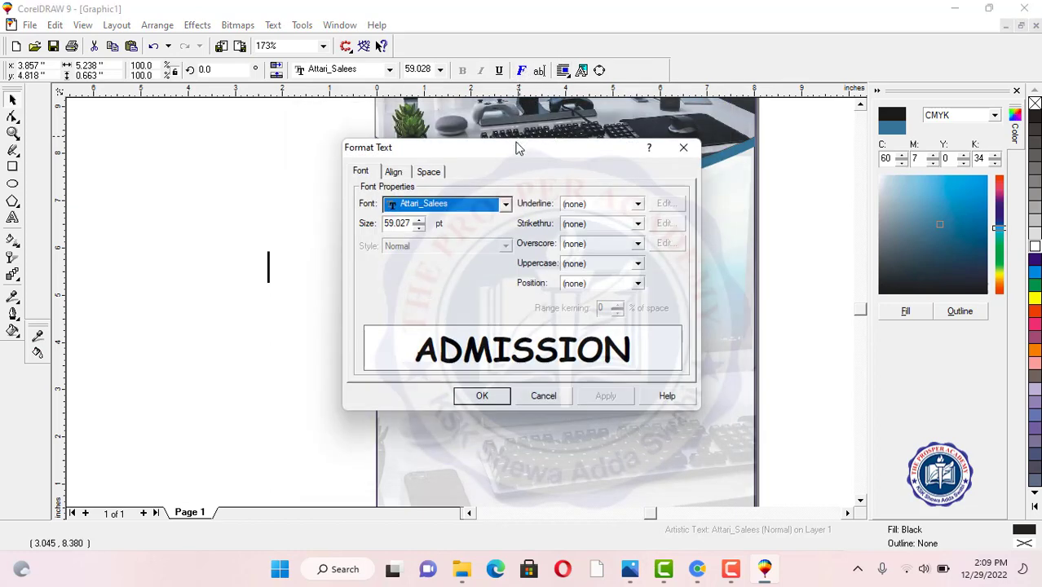
left_click_drag(492, 160, 818, 96)
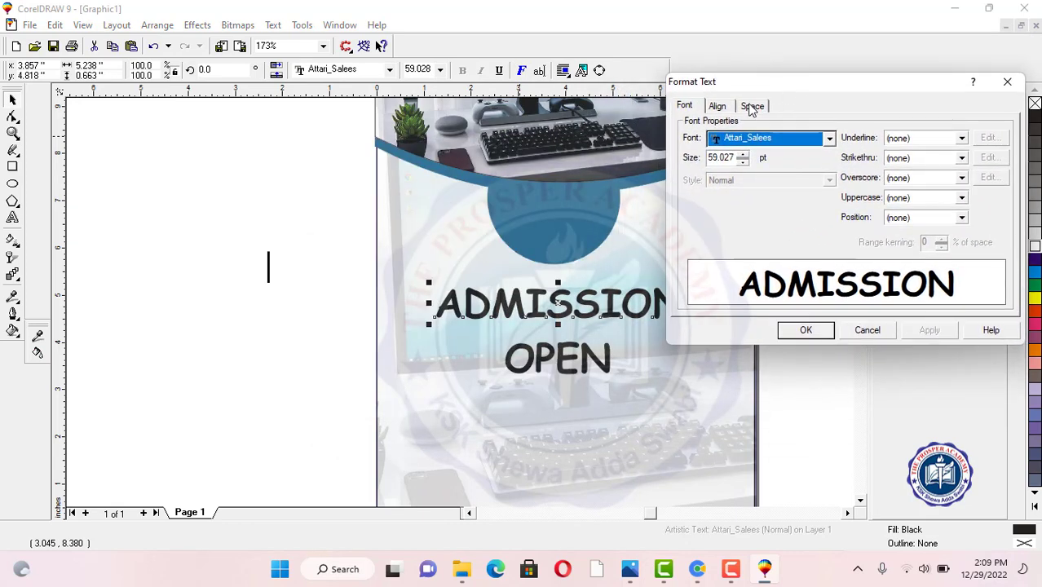
left_click(751, 106)
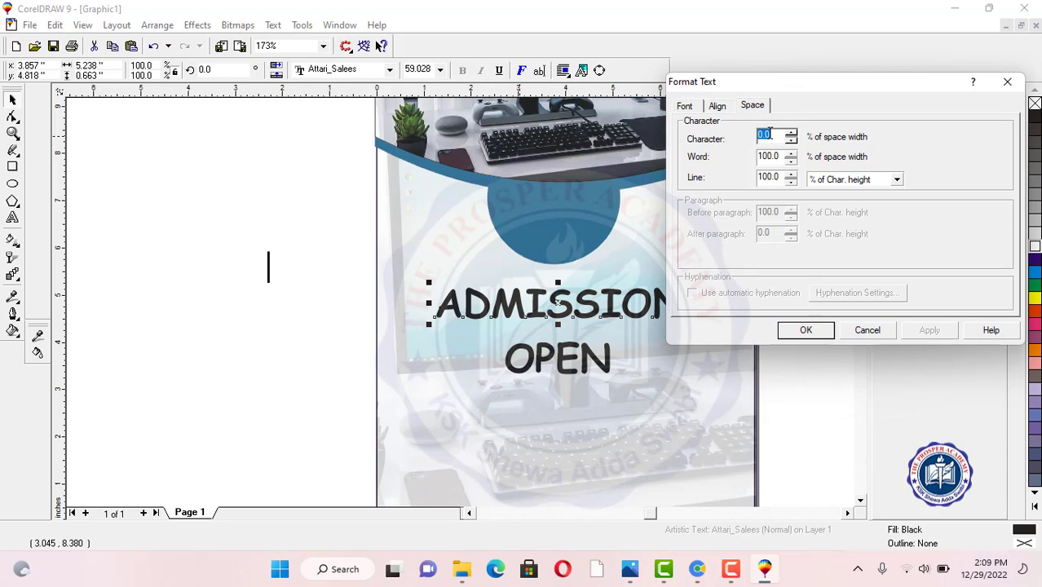
type("150")
key("Return")
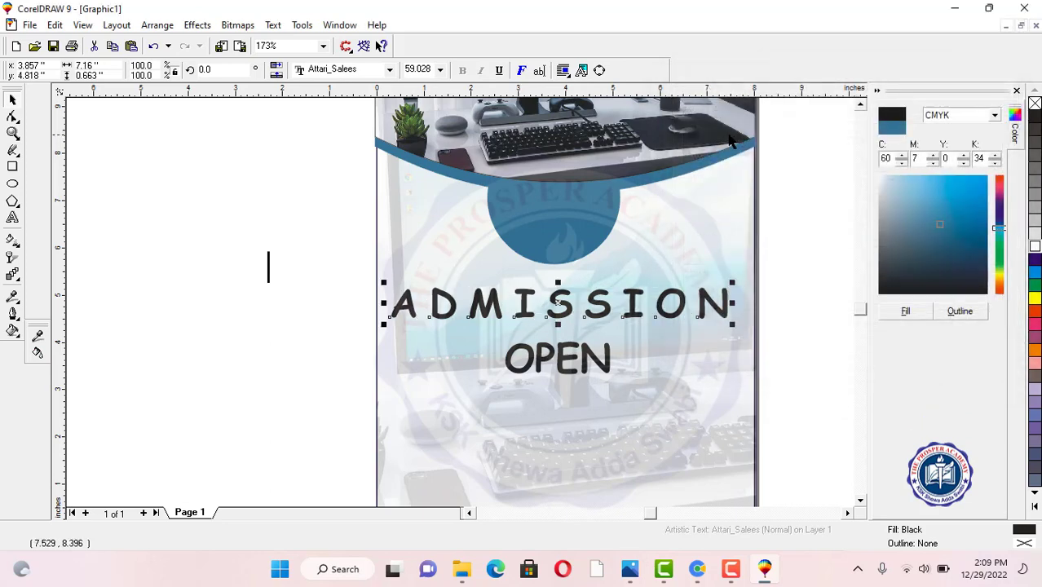
left_click_drag(580, 308, 569, 300)
Step: Move OPEN up close beneath ADMISSION and set its character spacing to 150% of space width
left_click(561, 359)
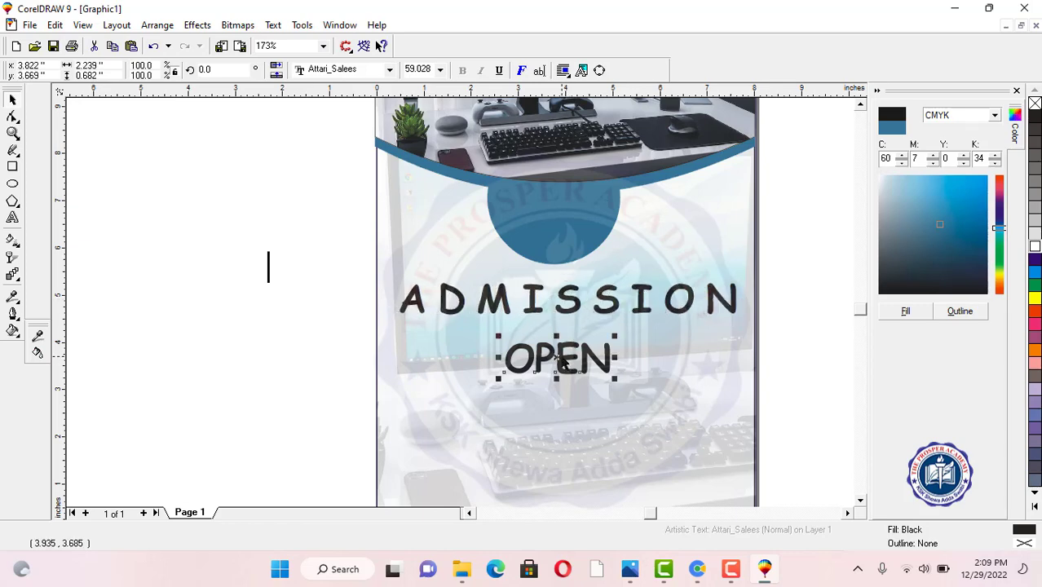
left_click_drag(555, 357, 559, 341)
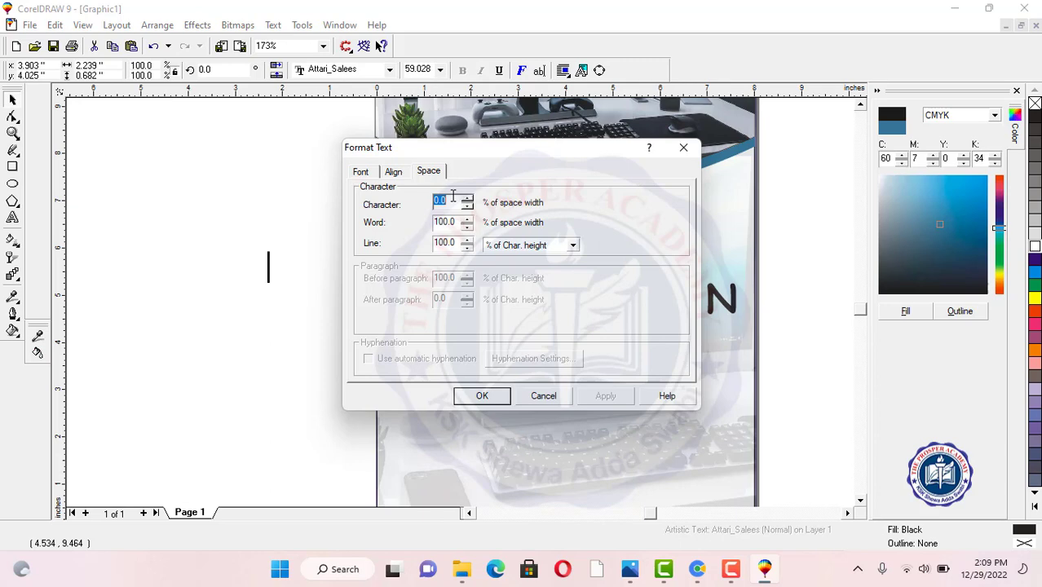
type("150")
key("Return")
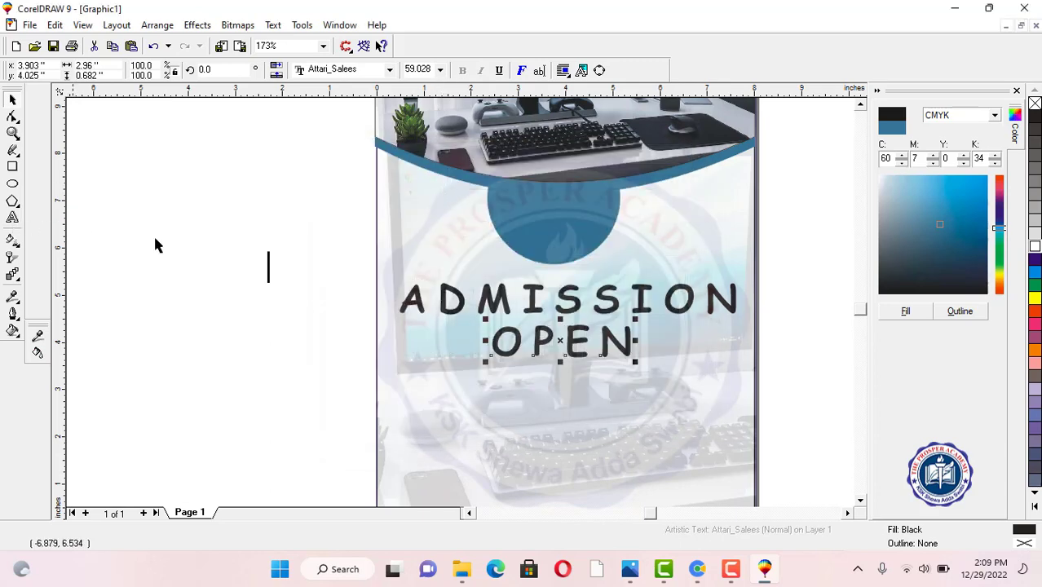
Step: Fill the ADMISSION text with the blue C:60 M:7 Y:0 K:34
left_click(574, 303)
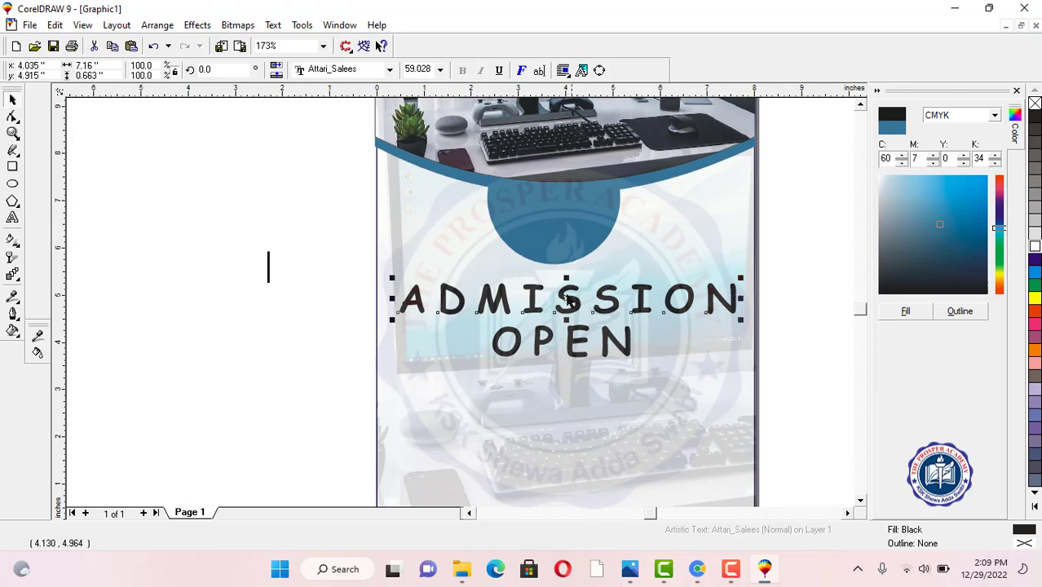
left_click(905, 311)
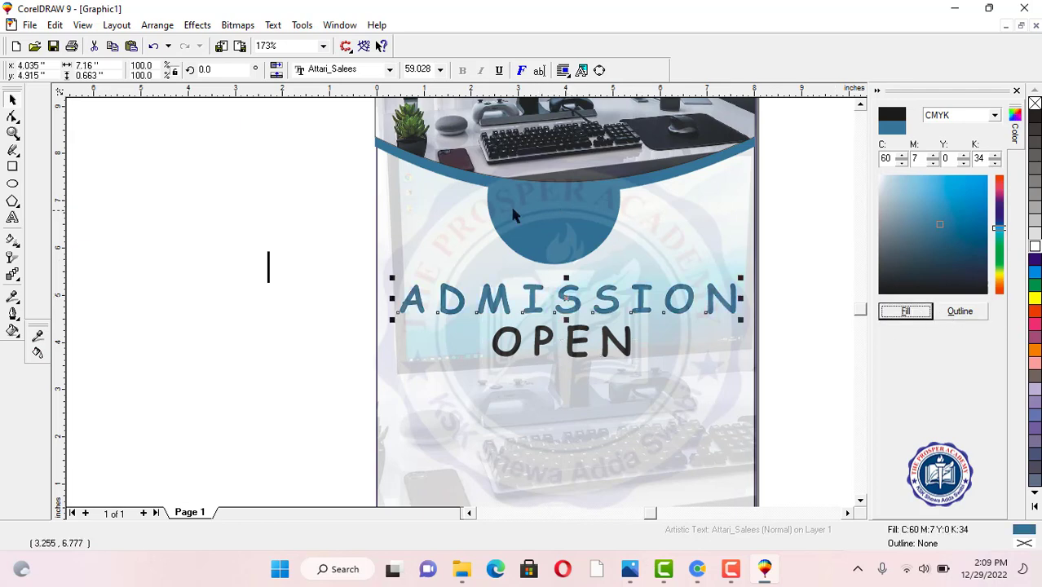
Step: Draw a horizontal freehand line about 1.67 inches long in the empty space before the word OPEN, level with its middle
left_click(576, 346)
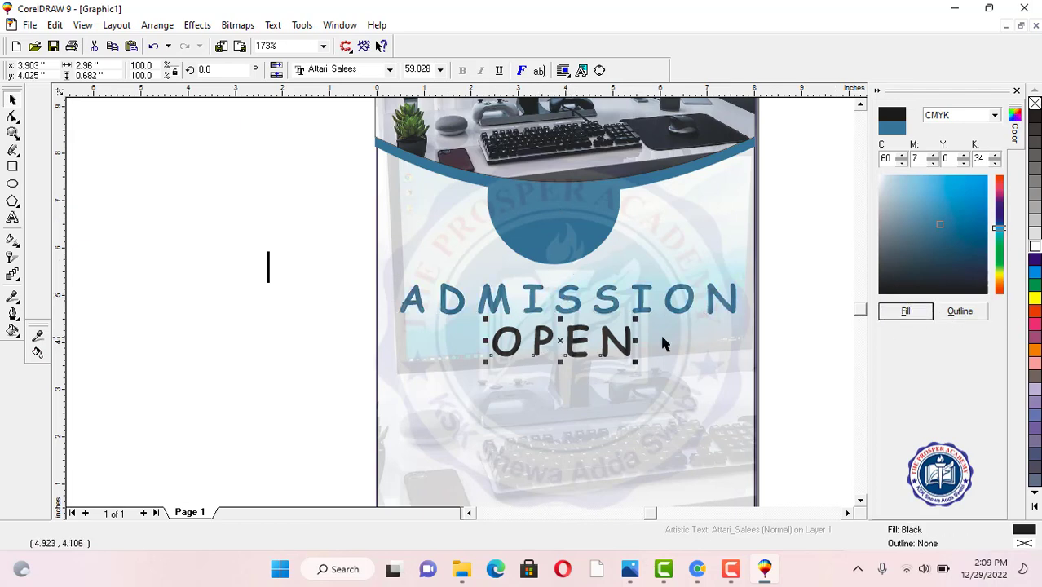
left_click(789, 326)
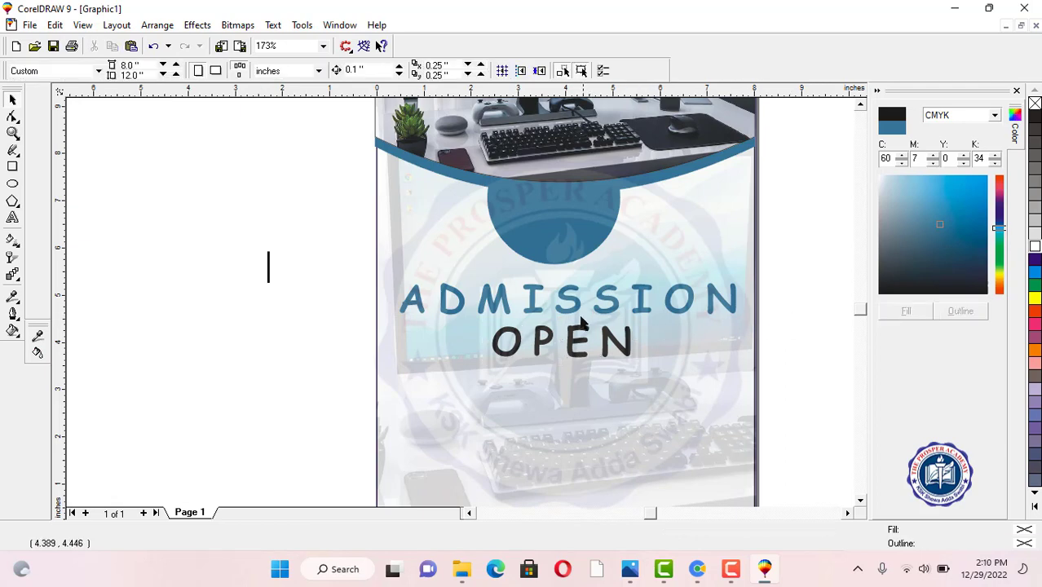
left_click(13, 152)
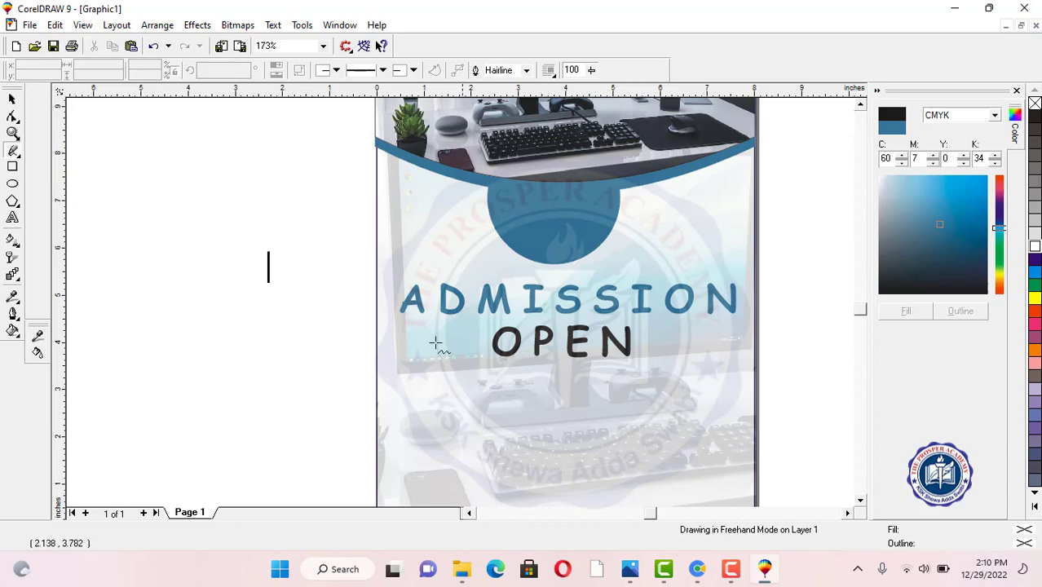
left_click(406, 346)
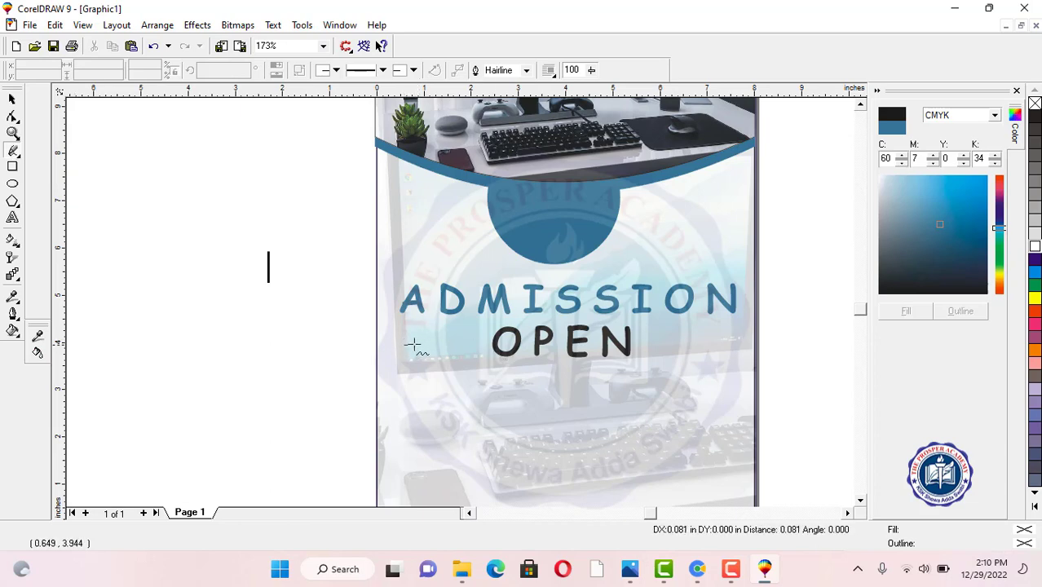
left_click(482, 346)
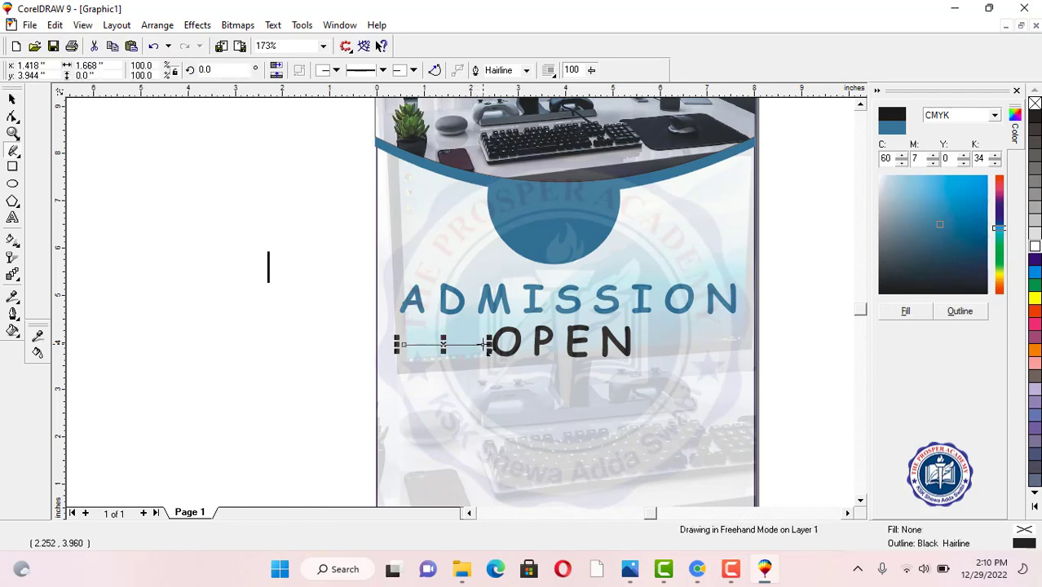
Step: Place a copy of the horizontal line on the other side of OPEN at the same height, keeping the original
left_click(441, 346)
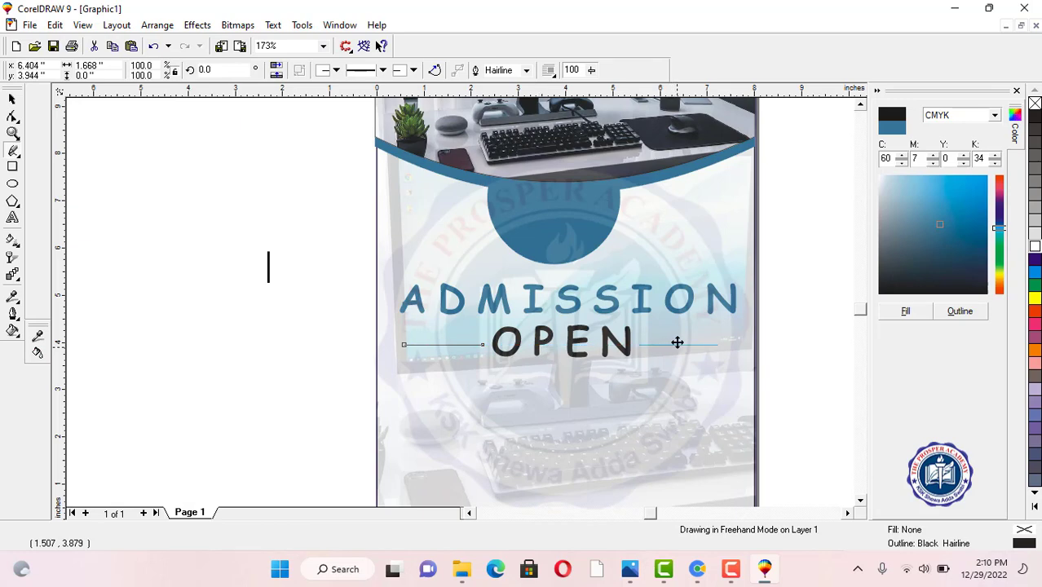
left_click(681, 348)
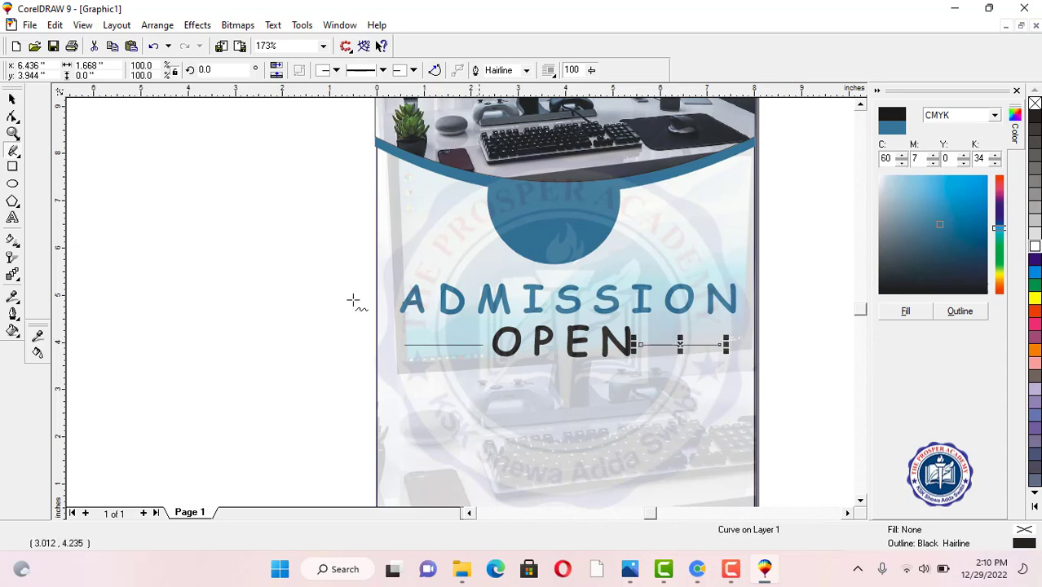
left_click(12, 98)
left_click(300, 229)
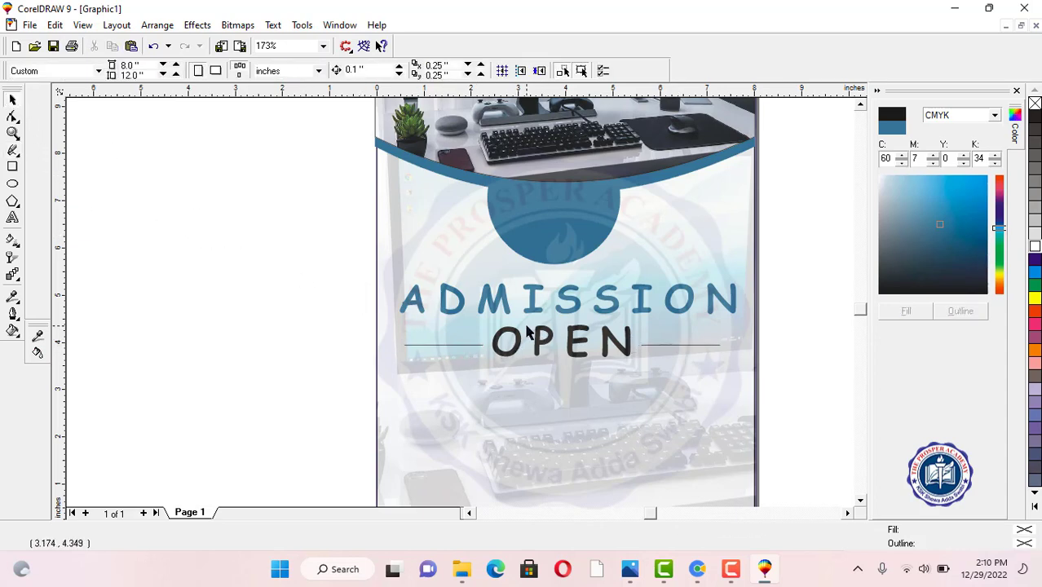
scroll(529, 330, "down", 1)
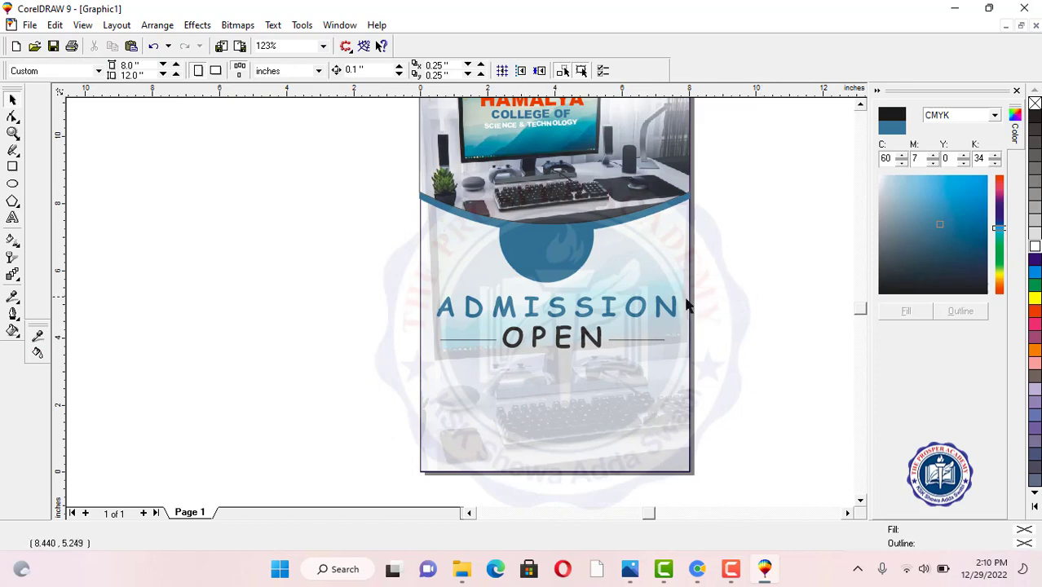
Step: Switch to InPage, dismiss its registry warning, and create a new blank document
left_click(955, 8)
left_click(959, 8)
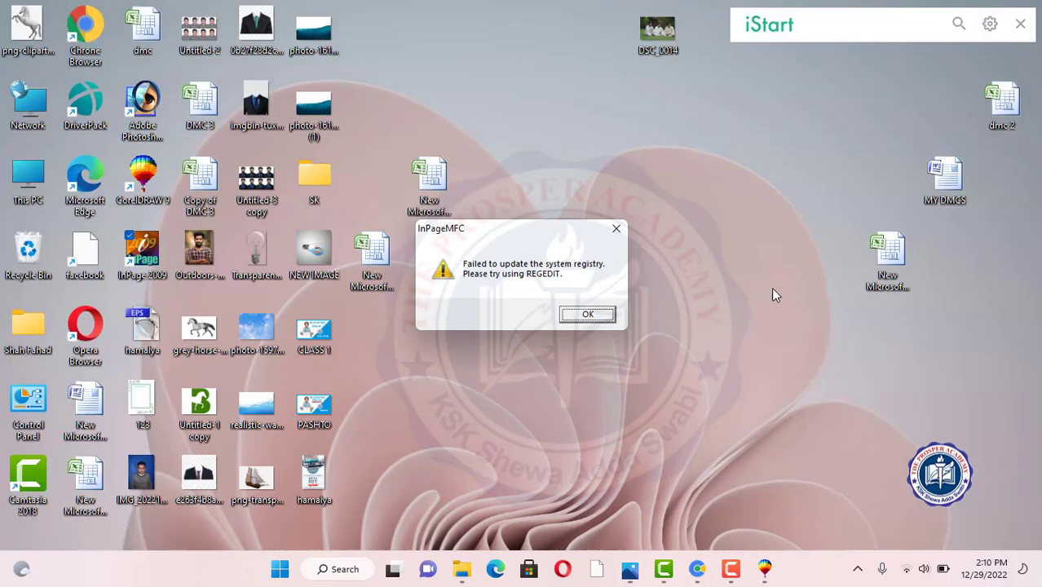
left_click(576, 313)
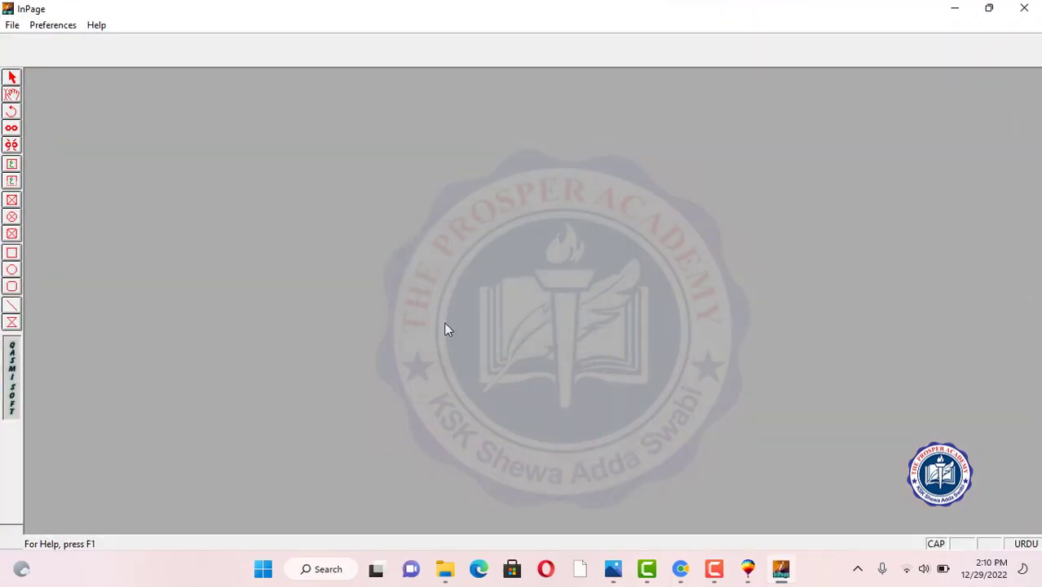
left_click(12, 25)
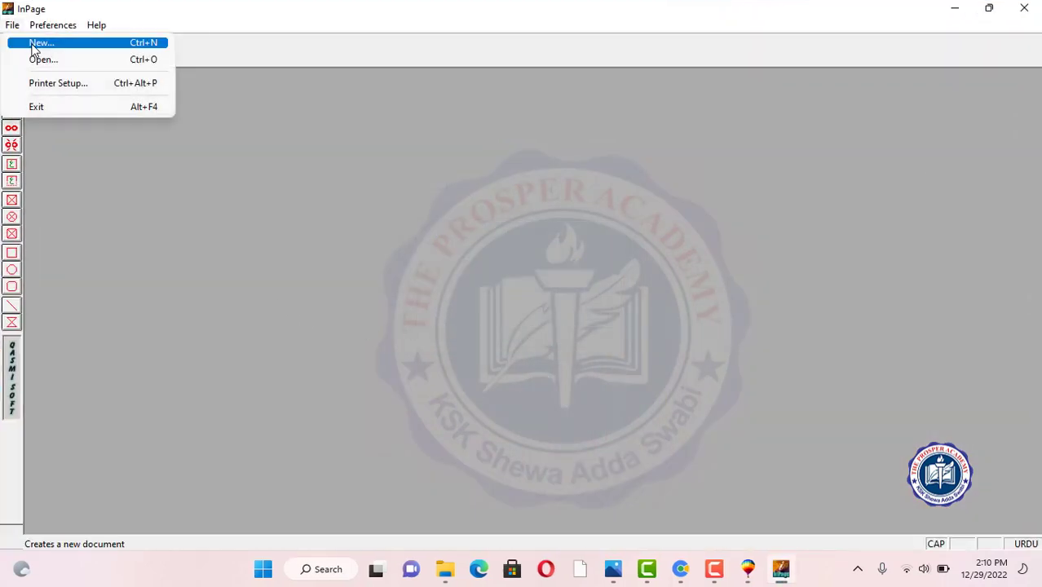
left_click(34, 41)
left_click(641, 232)
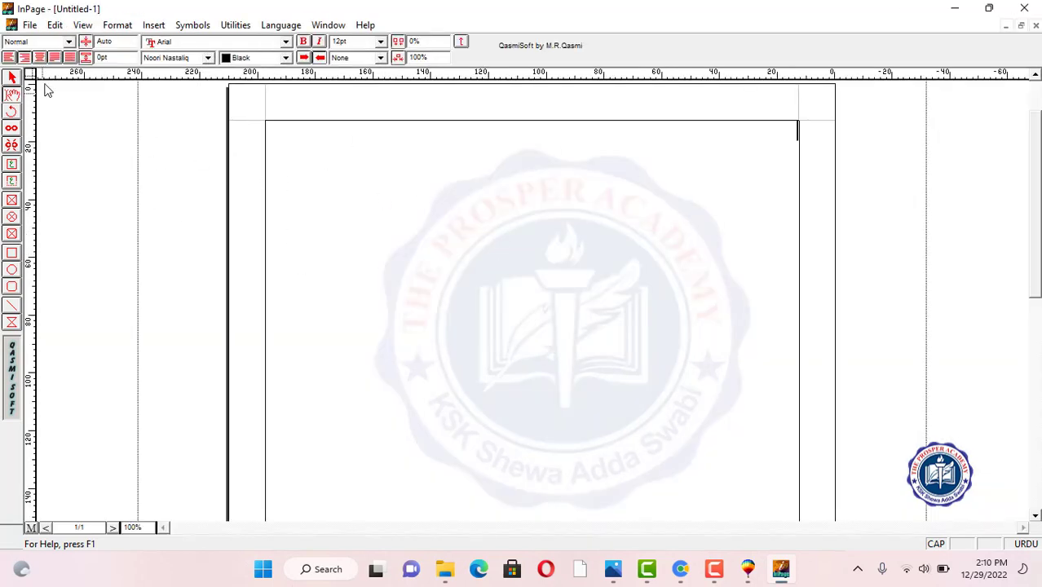
Step: Review the Phonetic keyboard layout in the keyboard preferences and keep Phonetic as the keyboard
left_click(56, 25)
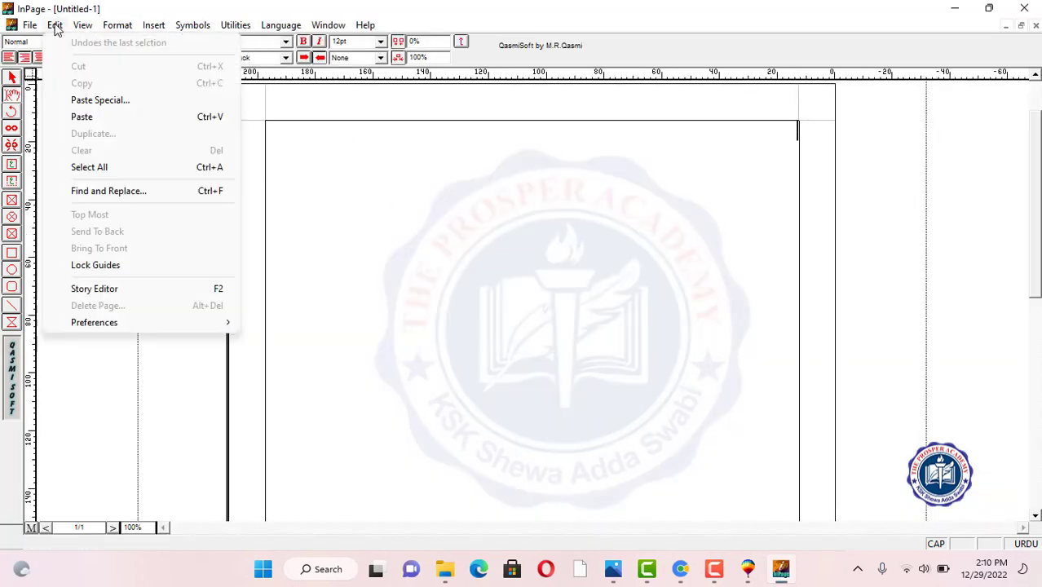
mouse_move(94, 326)
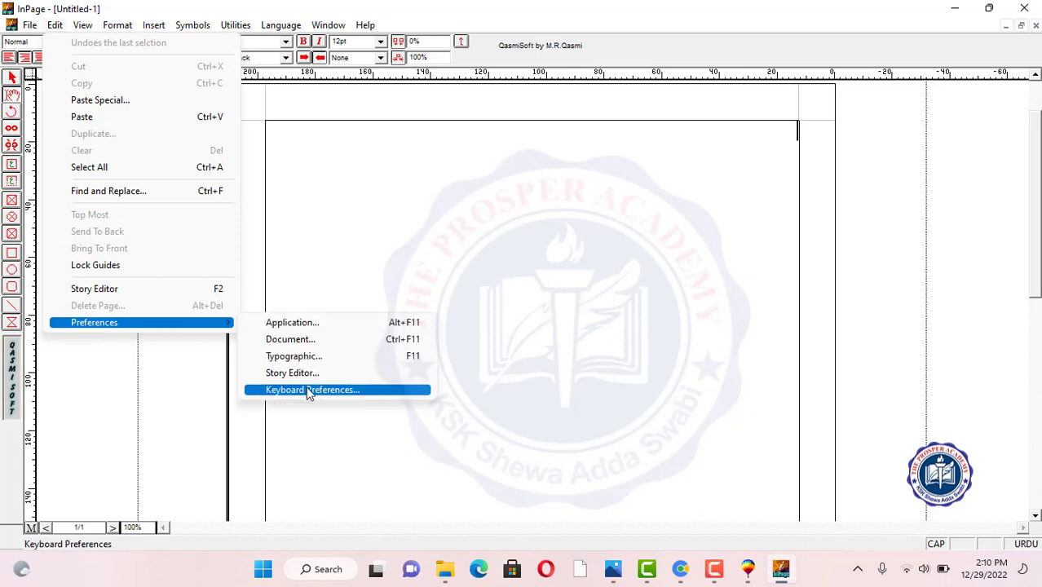
left_click(384, 390)
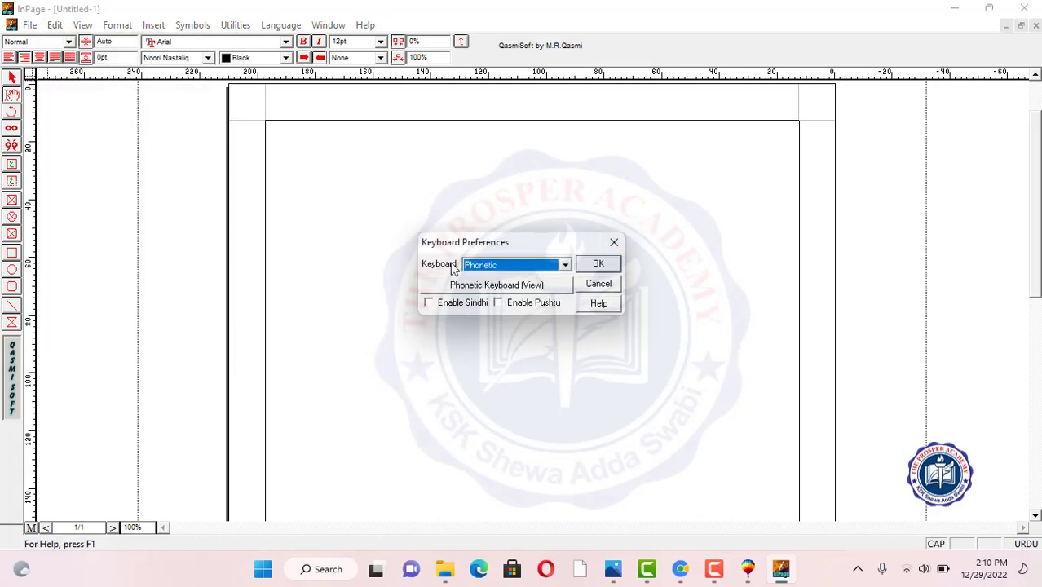
left_click(484, 284)
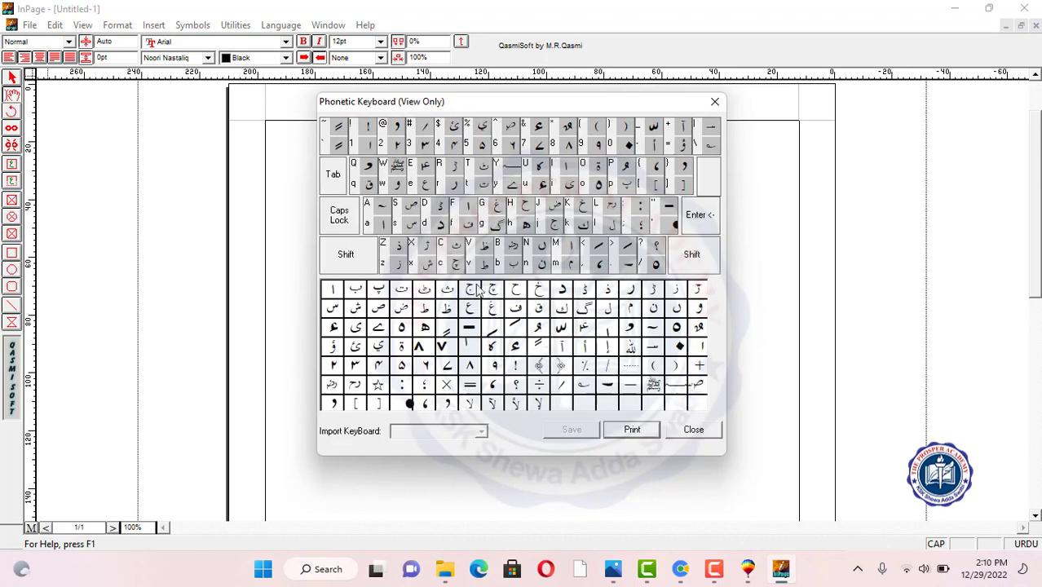
left_click(715, 101)
left_click(598, 266)
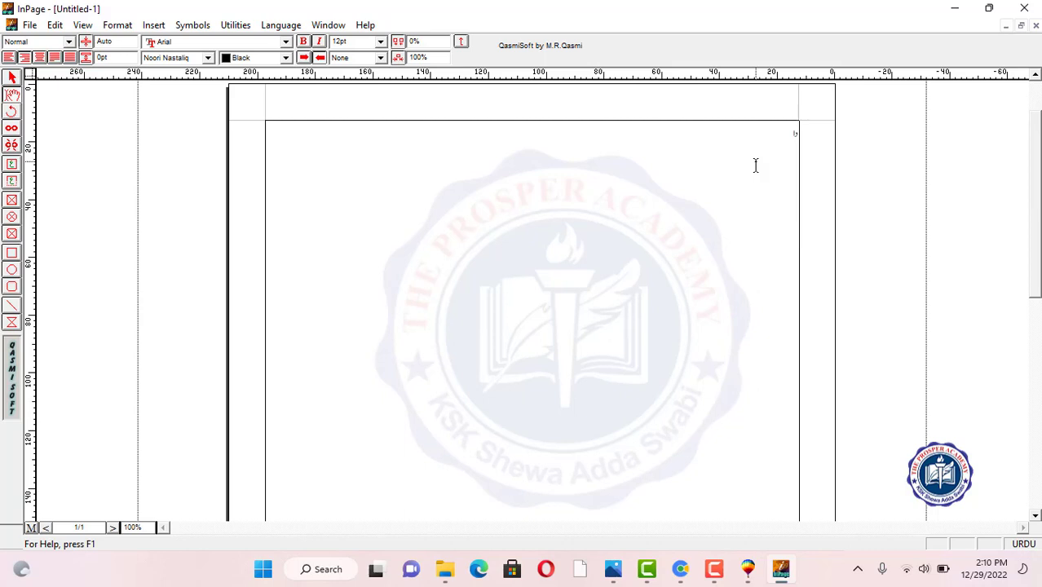
Step: Enter the Urdu lines "داخلے جاری ہے" and "ہمالیہ کالج آف سائنس اینڈ ٹیکنالوجی", separated by a blank line
type("داخلے جاری ہے")
key("Return")
type("حا")
type("ف")
type(" سائنس")
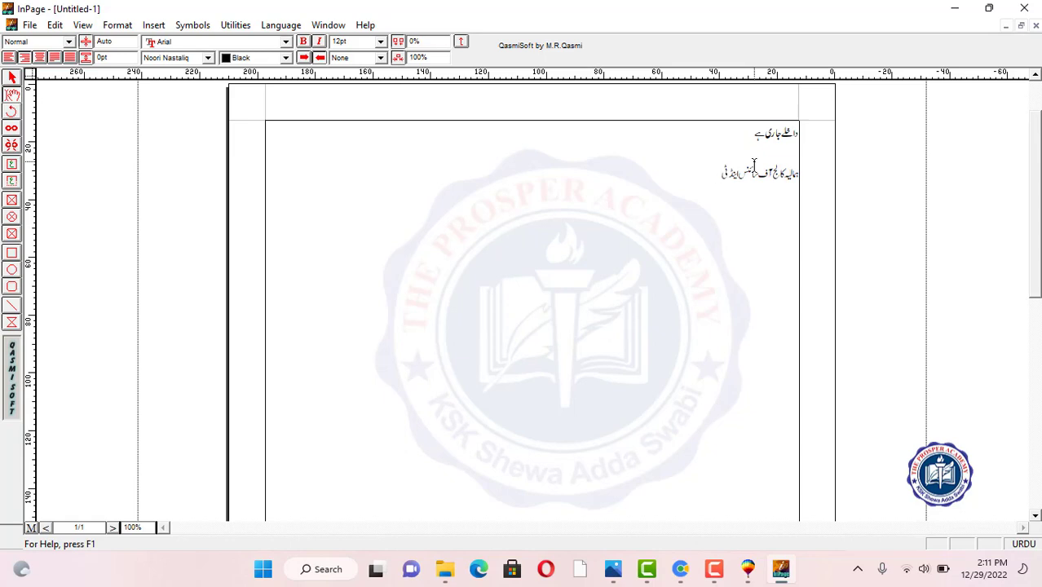
type("اینڈ ٹیکنالوجی")
Step: Set all the Urdu text to 24 pt and append "(صوابی)" to the college name line
key("ctrl+a")
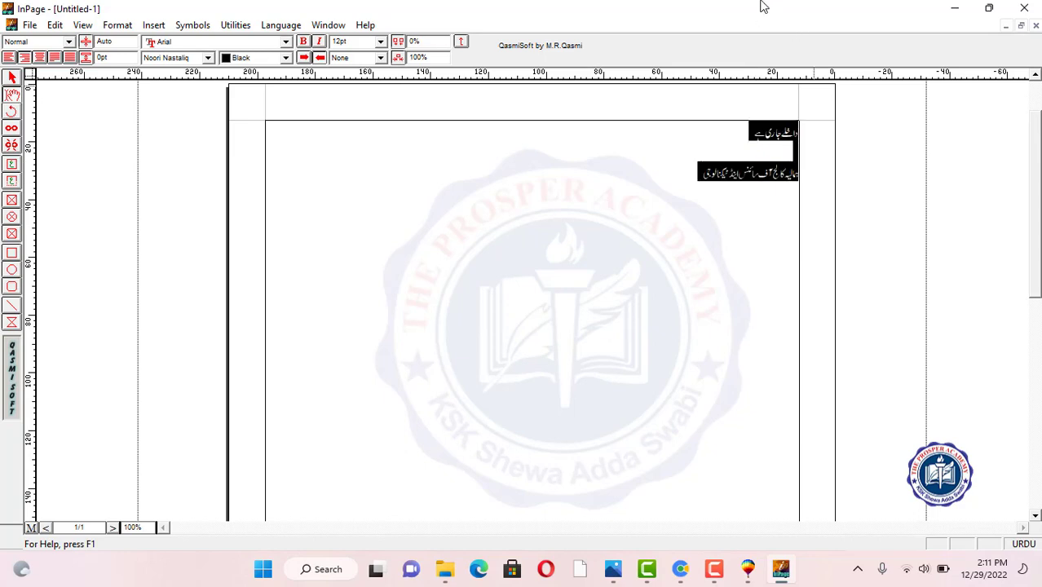
left_click(380, 41)
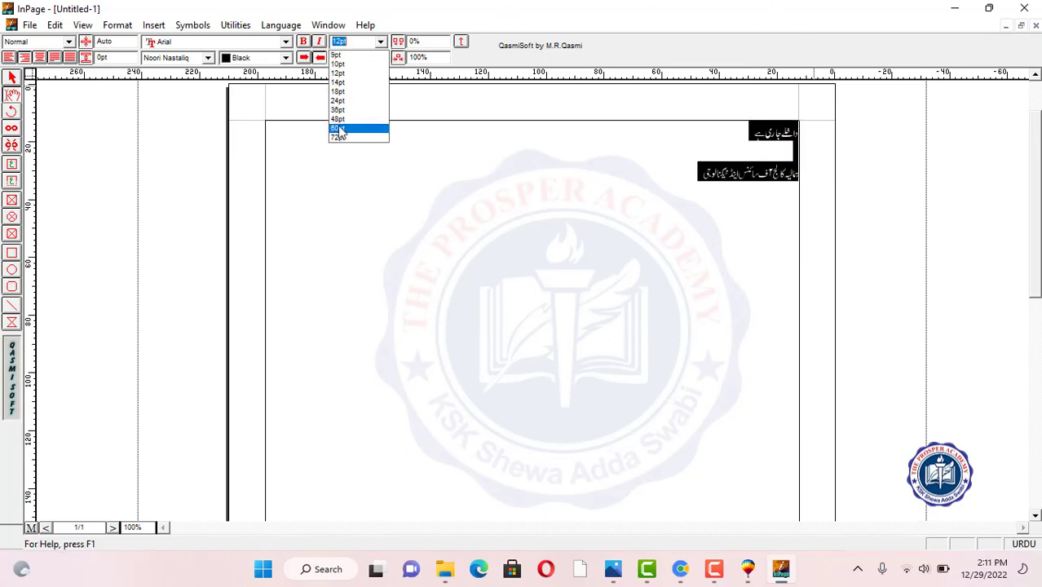
left_click(351, 107)
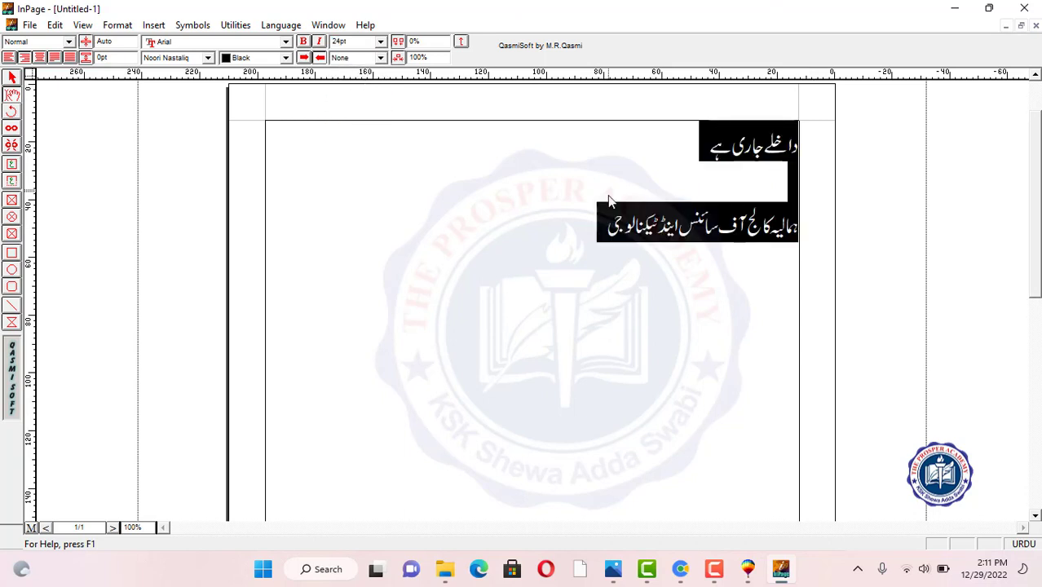
left_click(595, 234)
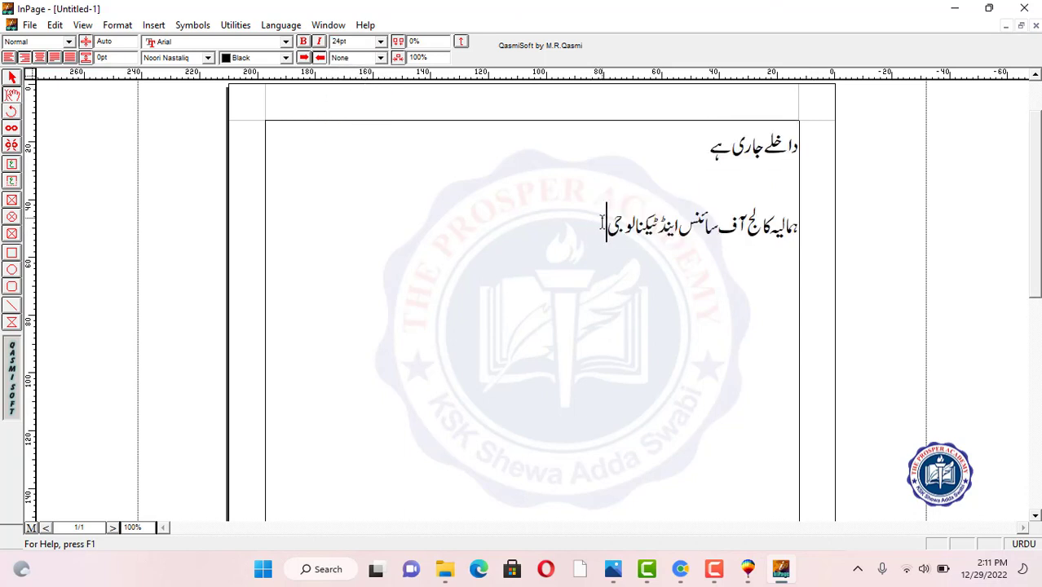
type("(صوابی)")
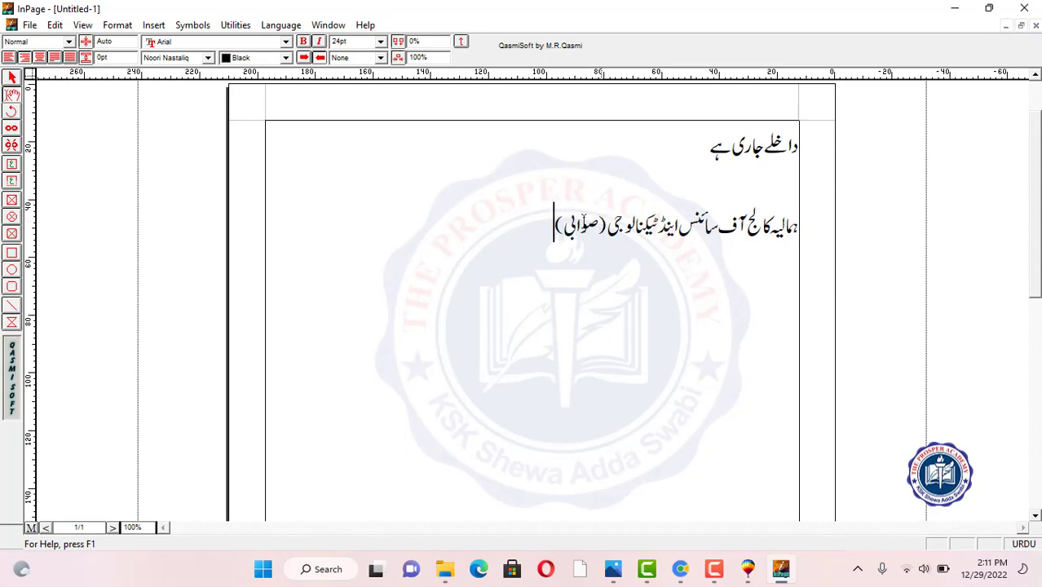
Step: Try the Akram and Batool fonts on all the Urdu text and settle on Bombay Black
key("ctrl+a")
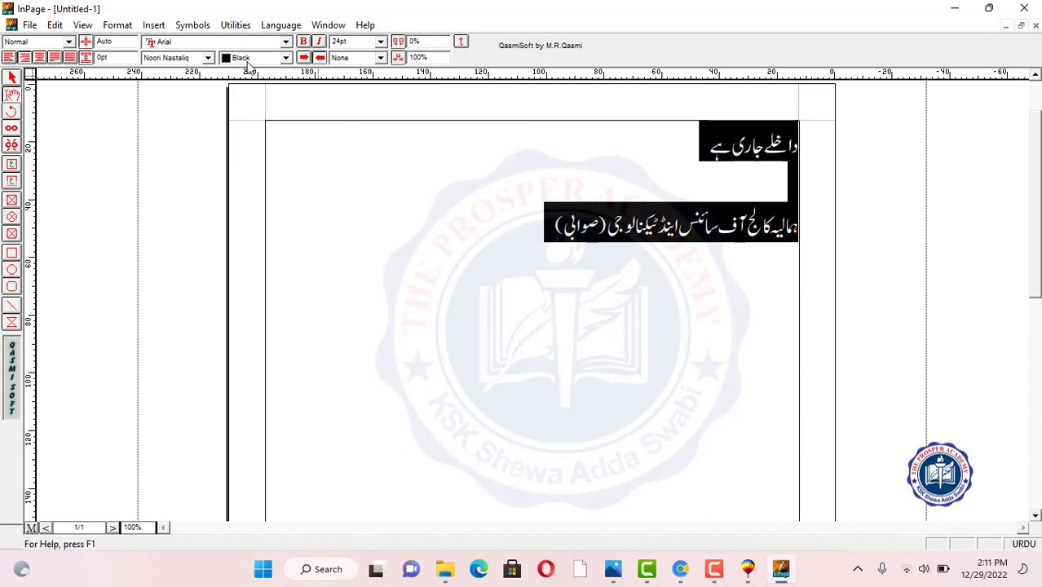
left_click(209, 58)
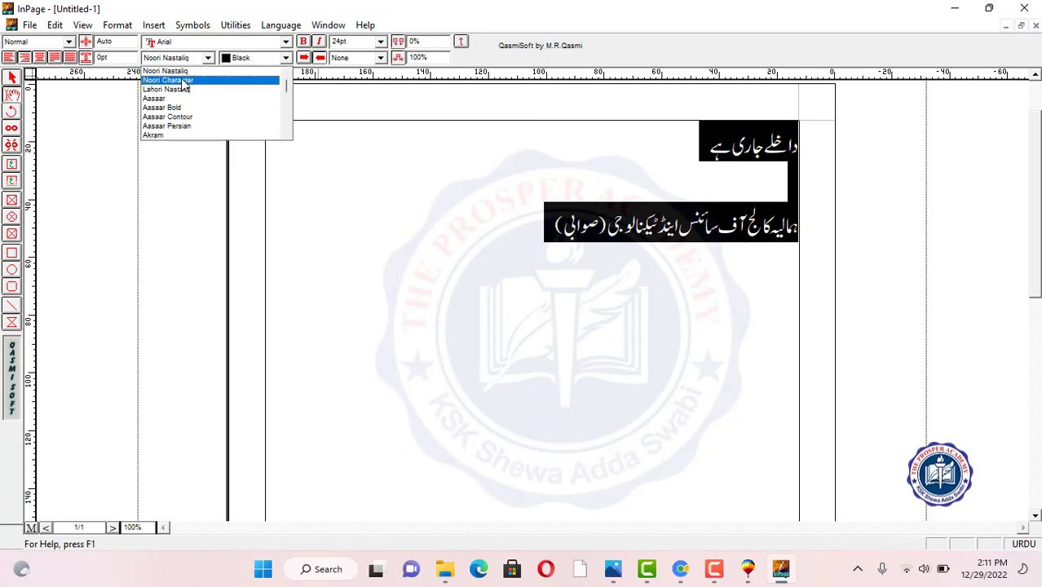
left_click(191, 80)
left_click(209, 58)
left_click(182, 127)
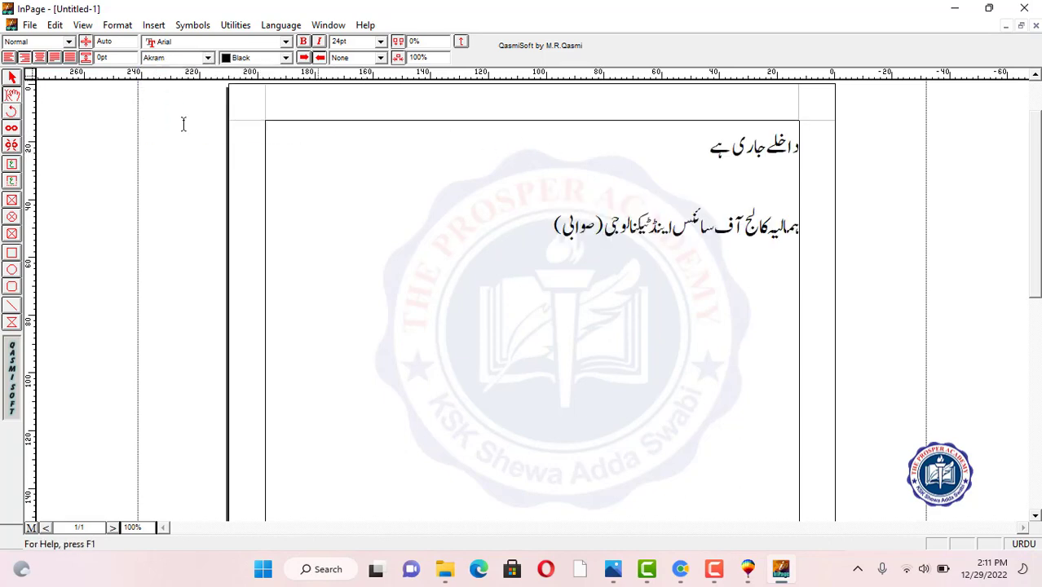
left_click(209, 58)
left_click(175, 117)
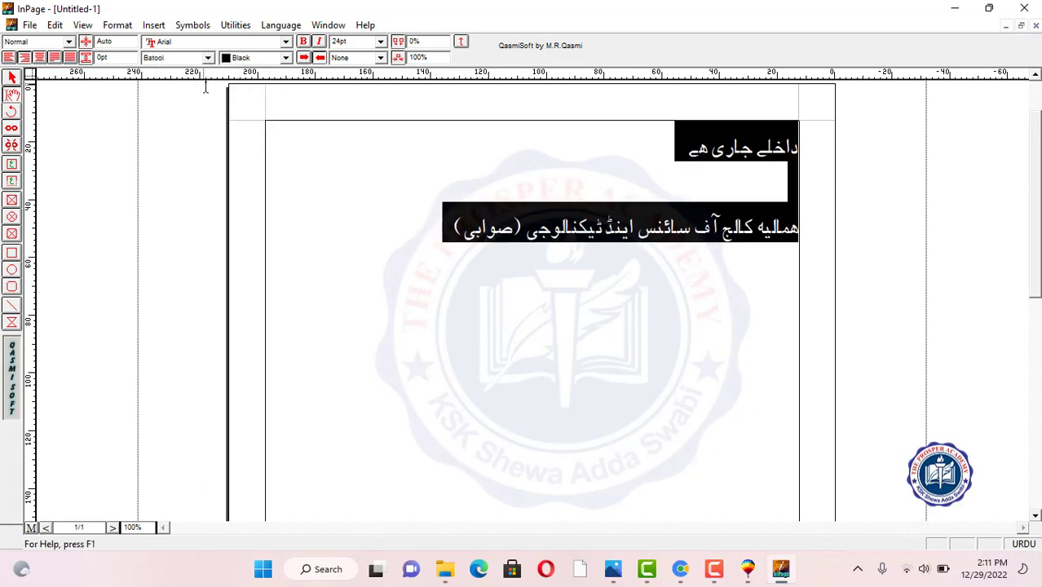
left_click(209, 58)
left_click(175, 90)
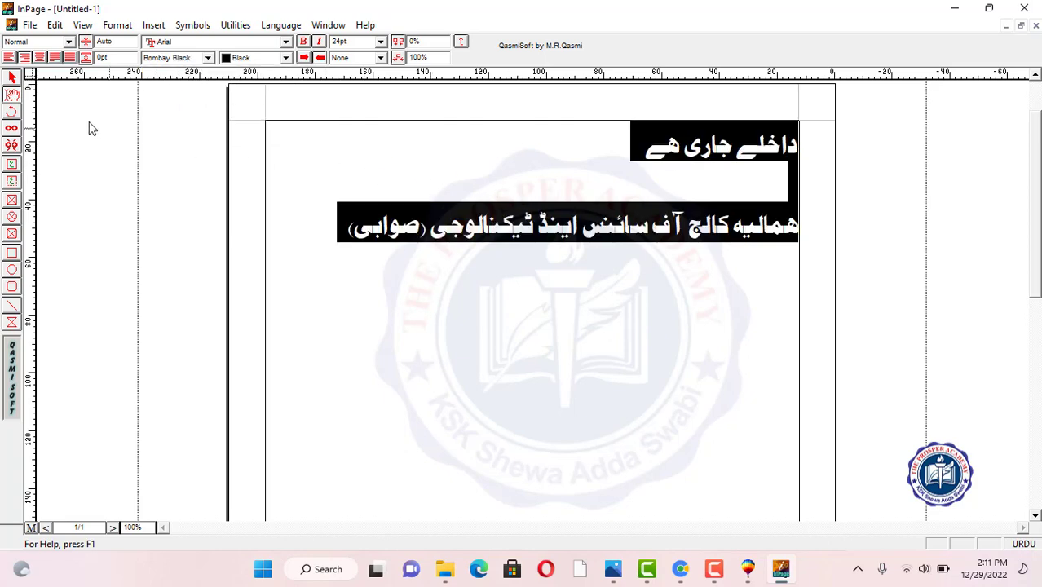
left_click(424, 210)
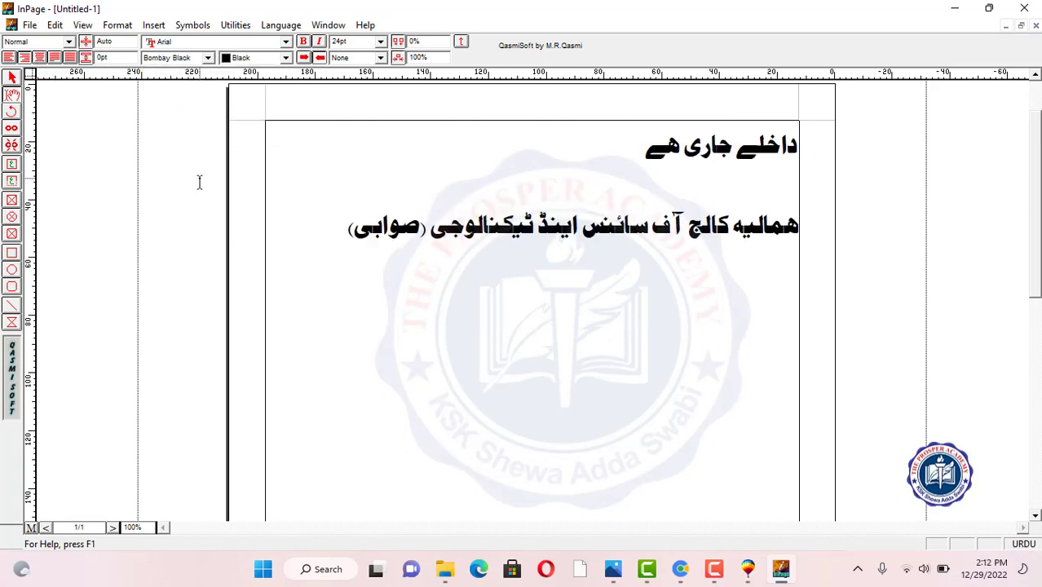
Step: Set up the page export as an Encapsulated PostScript file named hamalya on the Desktop
left_click(29, 25)
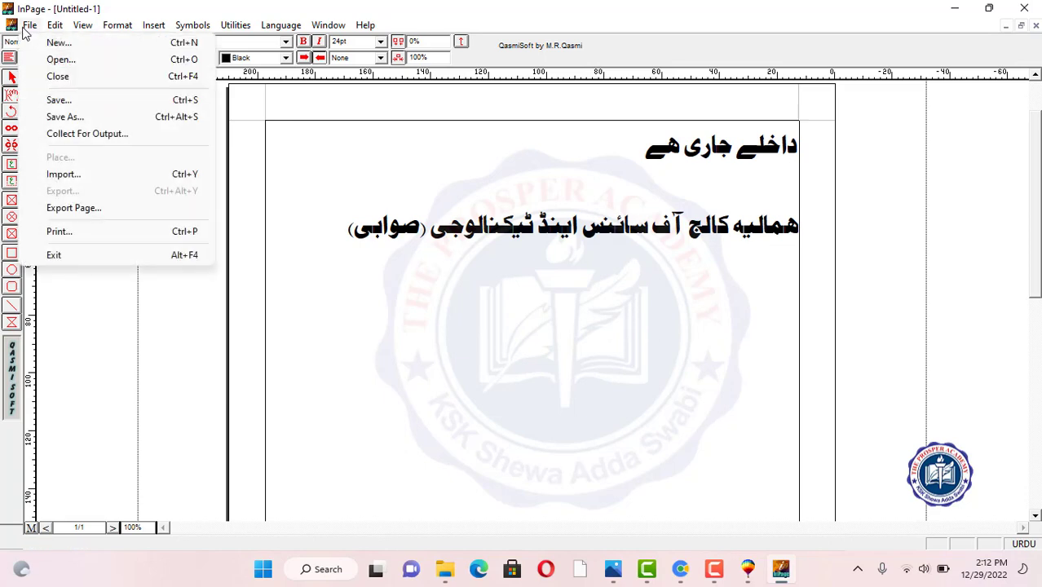
left_click(69, 210)
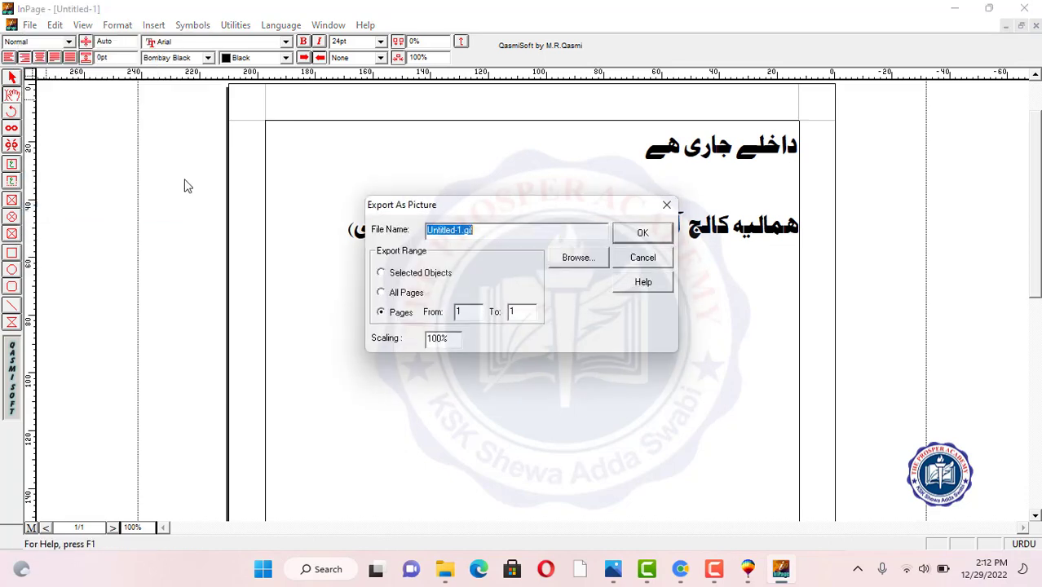
left_click(583, 258)
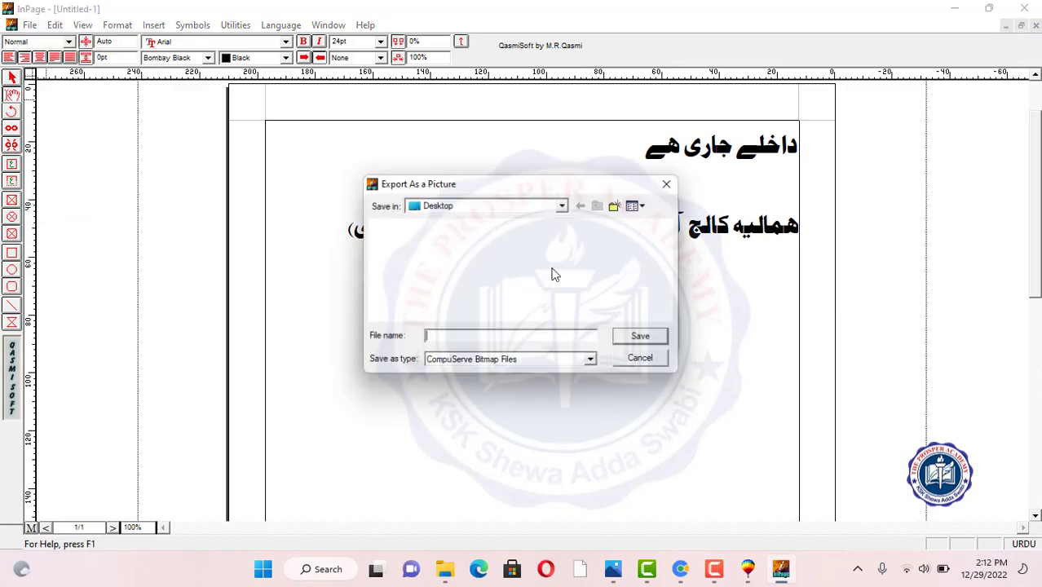
left_click(444, 366)
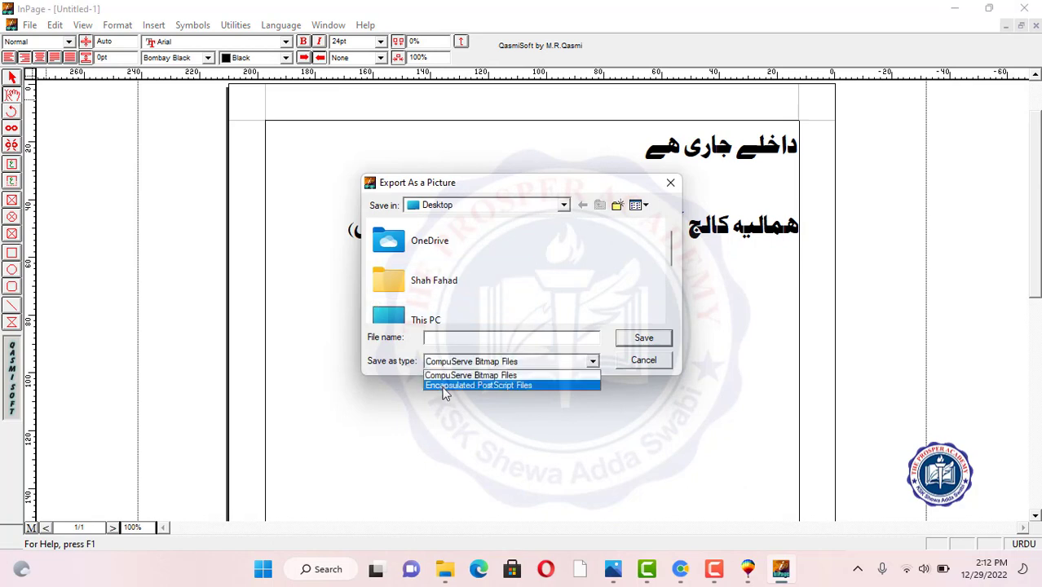
left_click(459, 389)
left_click(441, 337)
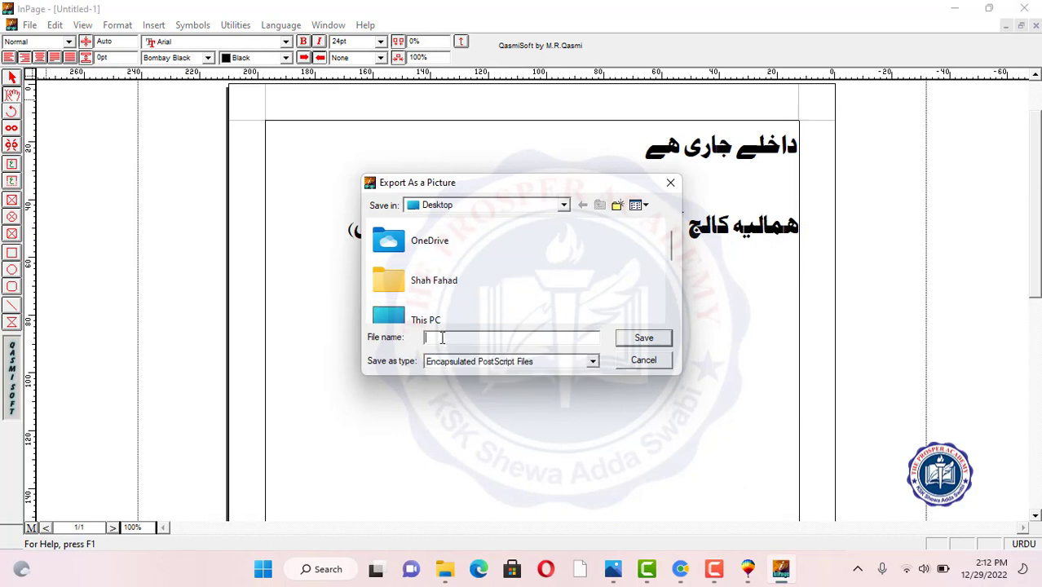
type("hamay")
key("BackSpace")
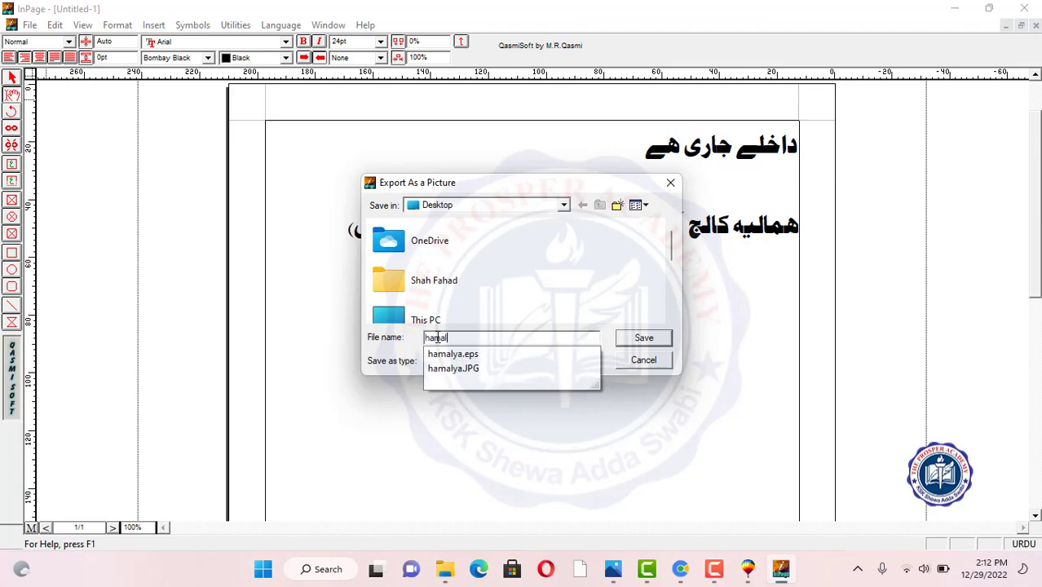
type("lya")
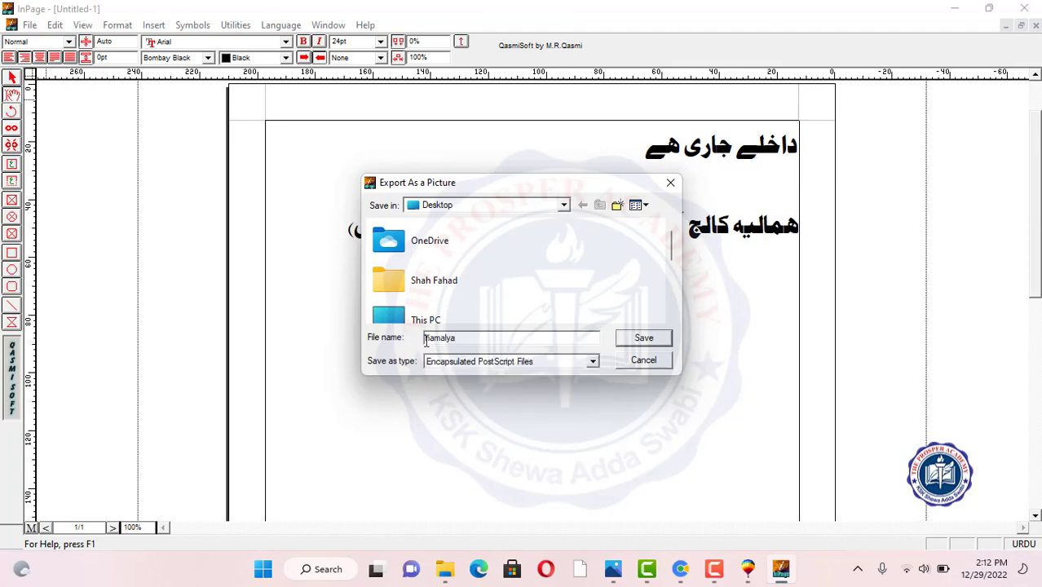
left_click(644, 340)
Step: Export page 1 at 100% scaling, overwriting the existing hamalya.eps file
left_click(568, 284)
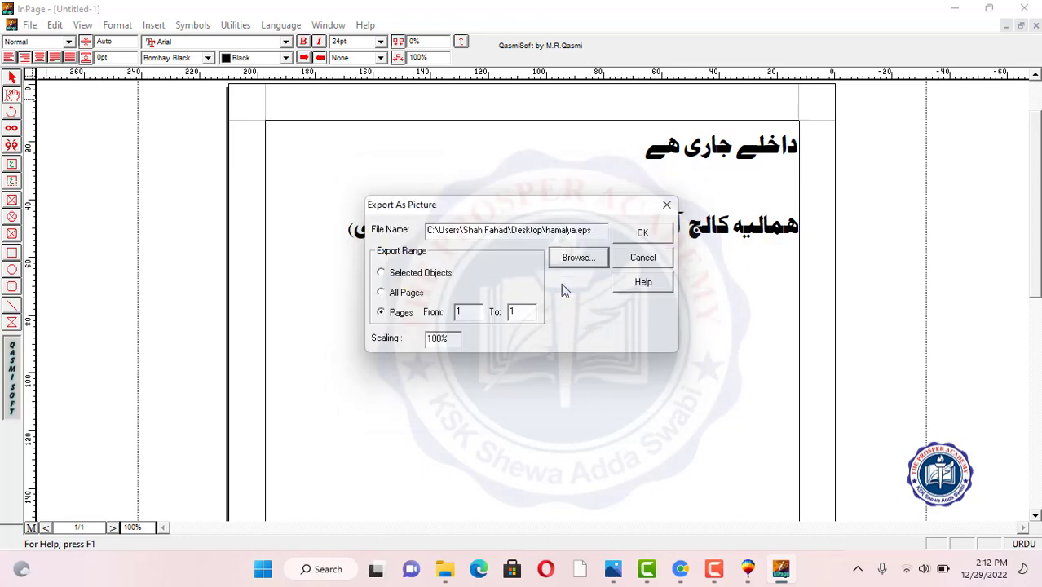
left_click(642, 234)
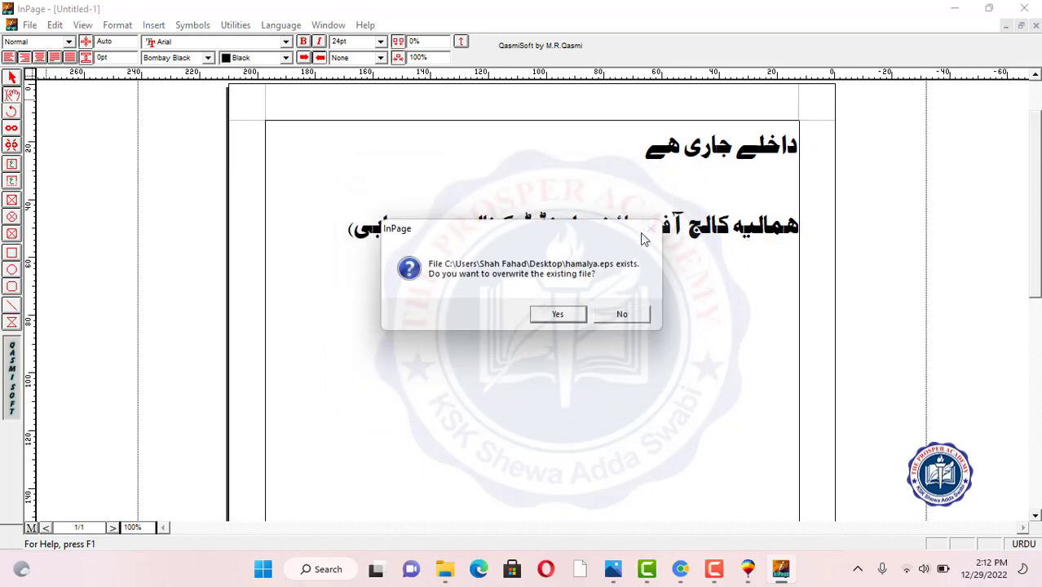
left_click(563, 315)
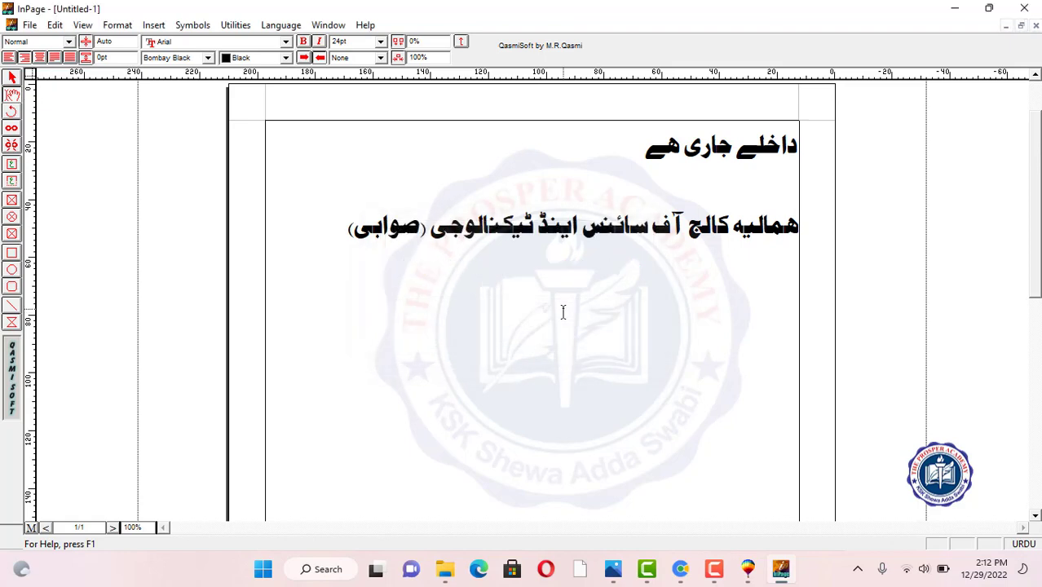
Step: Switch to CorelDRAW and import hamalya.eps from the desktop into the empty area beside the poster, with its text imported as Text
left_click(954, 15)
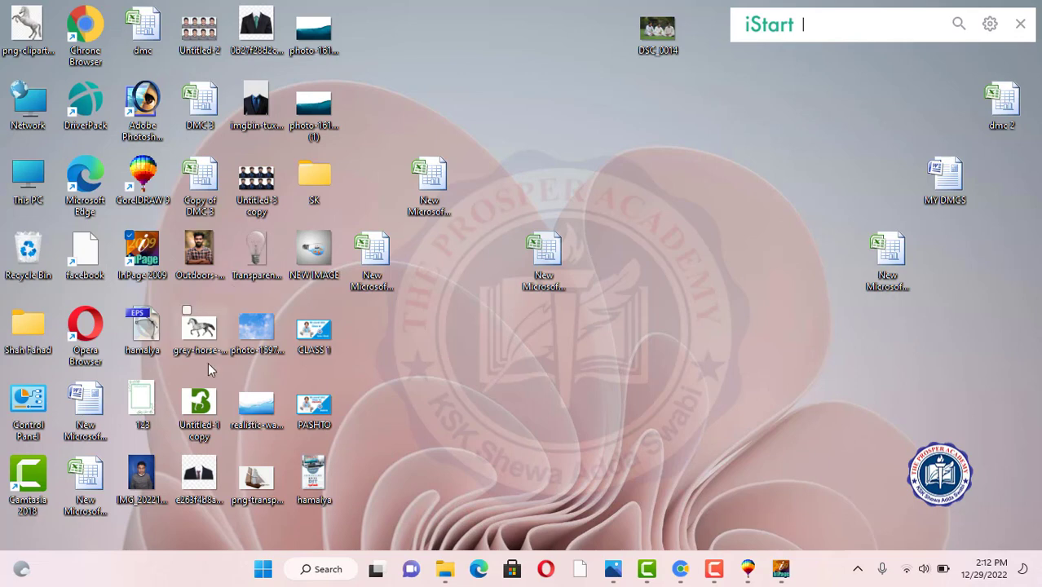
left_click(145, 332)
left_click(747, 569)
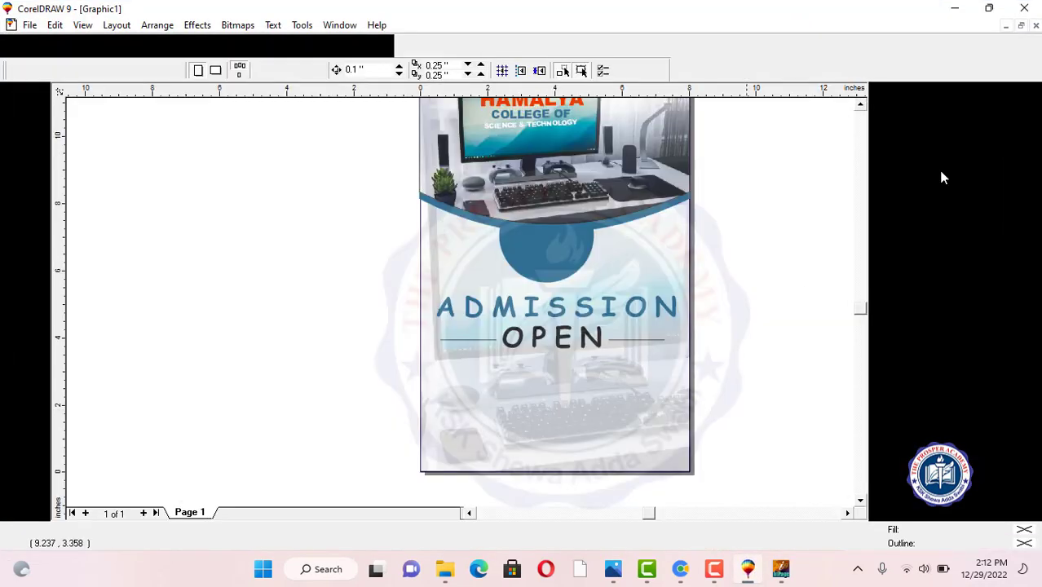
left_click(989, 8)
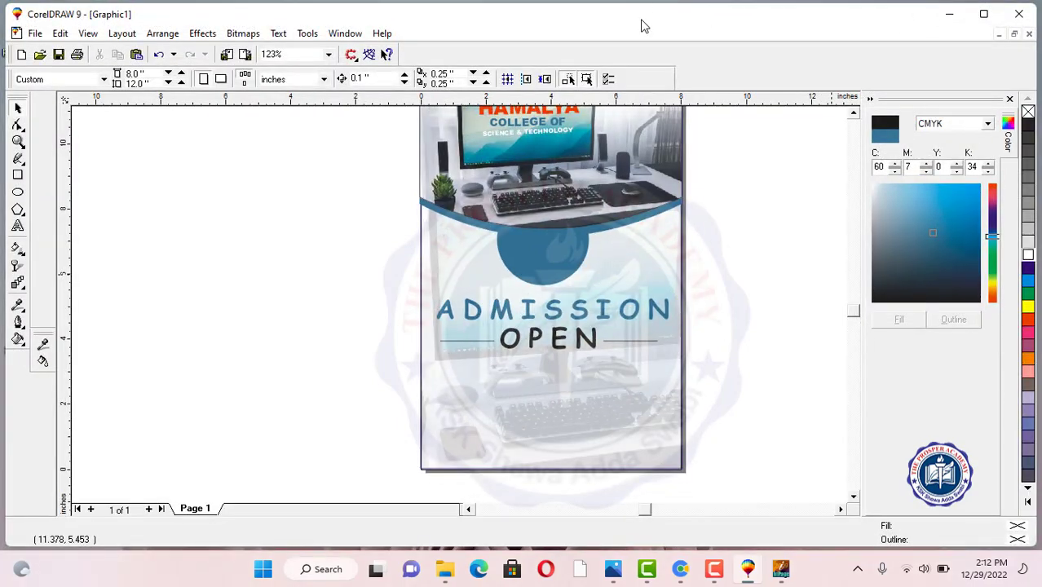
left_click_drag(641, 26, 940, 28)
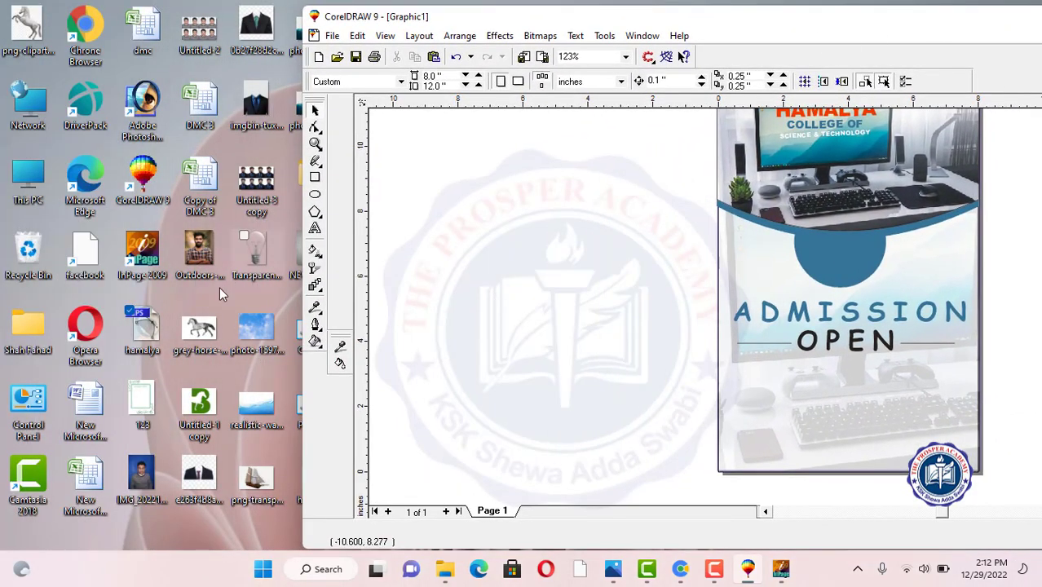
left_click_drag(143, 326, 542, 274)
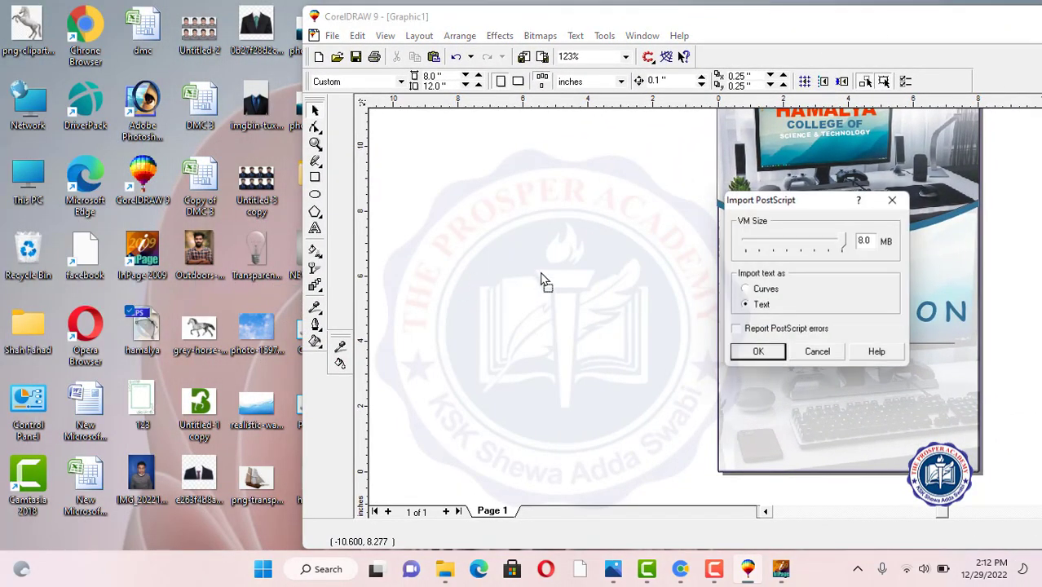
left_click(758, 355)
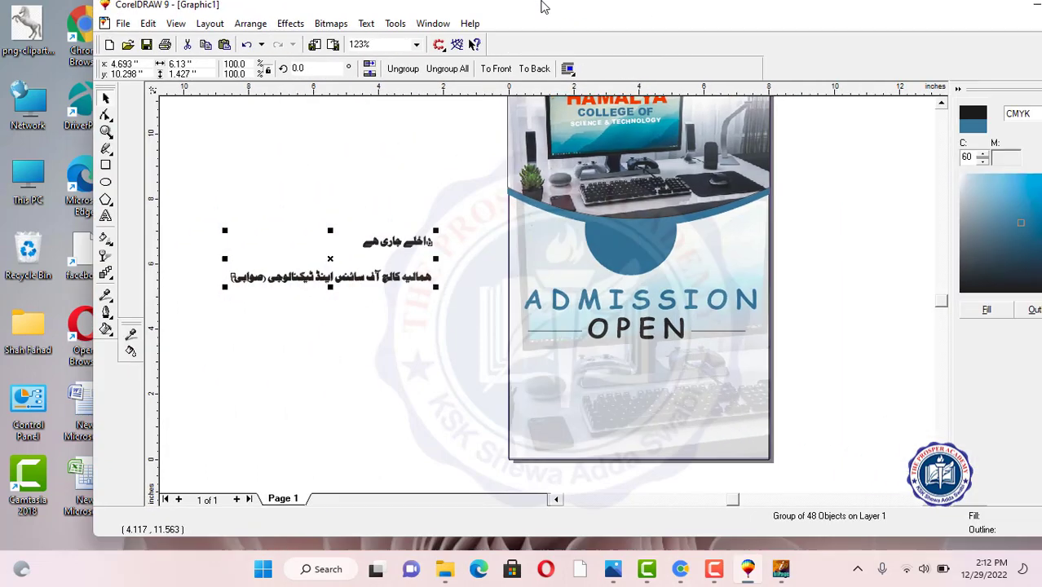
double_click(541, 9)
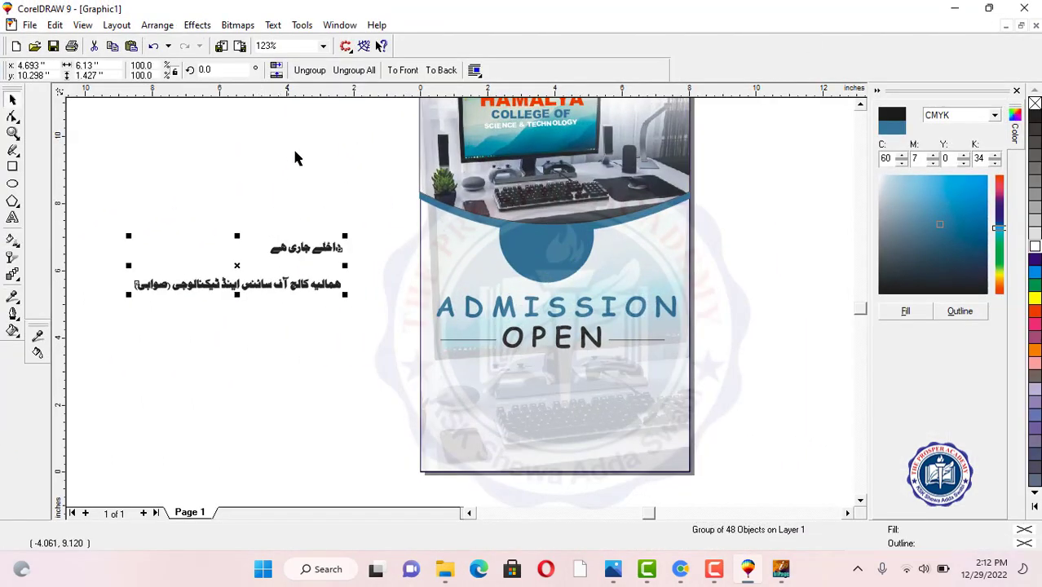
Step: Ungroup the imported Urdu text and move the line "داخلے جاری ہے" onto the blue half circle
left_click(310, 70)
left_click(293, 214)
left_click_drag(247, 226, 356, 264)
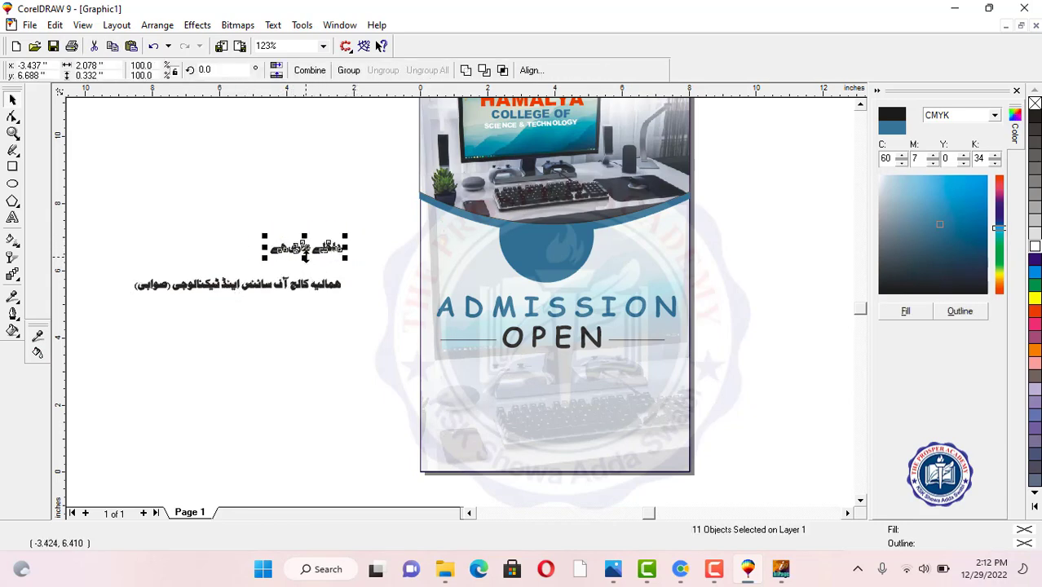
left_click(348, 205)
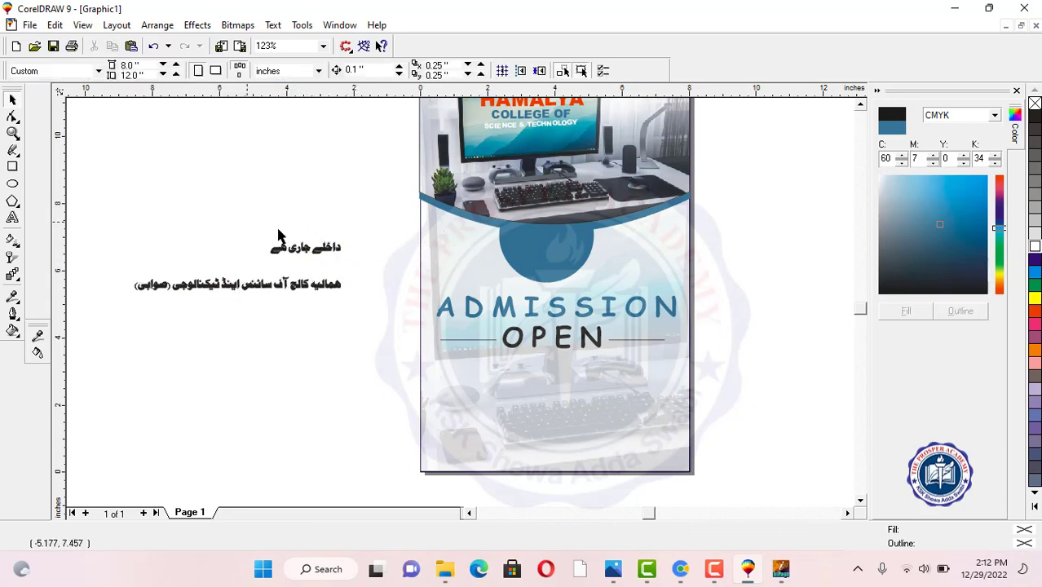
left_click_drag(364, 272, 542, 243)
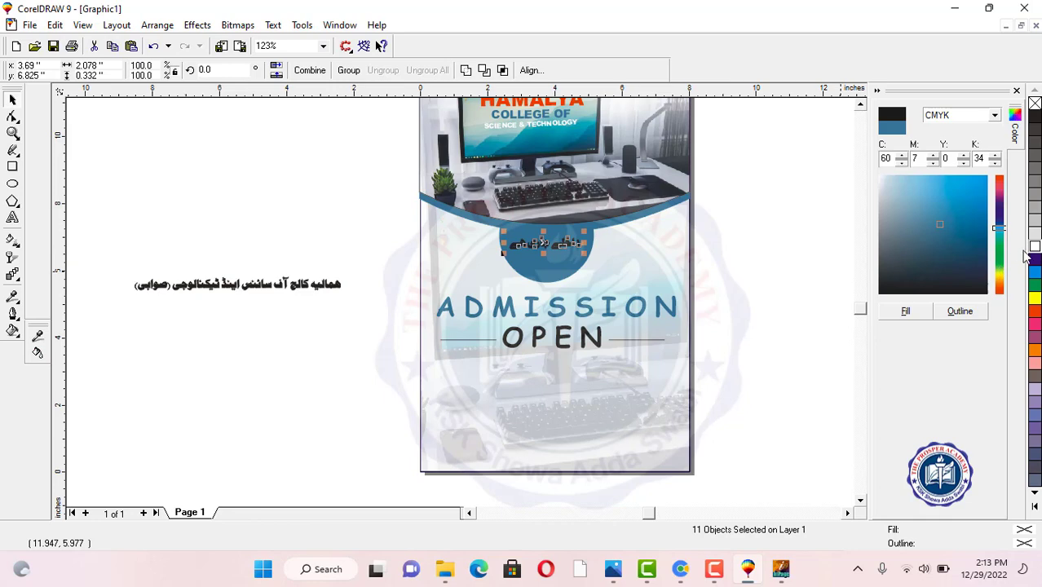
Step: Fill the line "داخلے جاری ہے" white, then group it and centre it in the blue half circle
left_click(1035, 247)
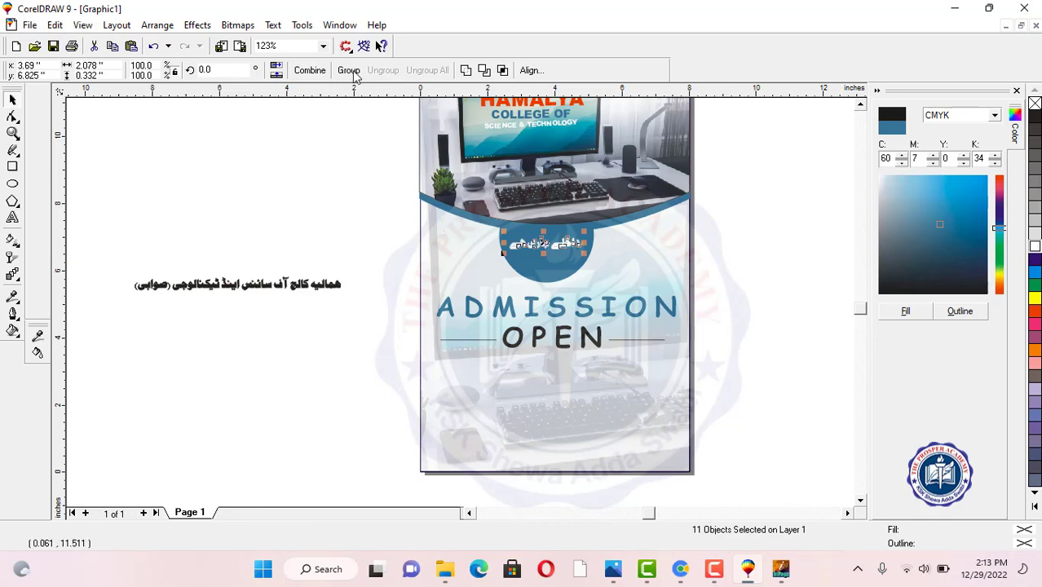
left_click(348, 70)
scroll(530, 238, "up", 2)
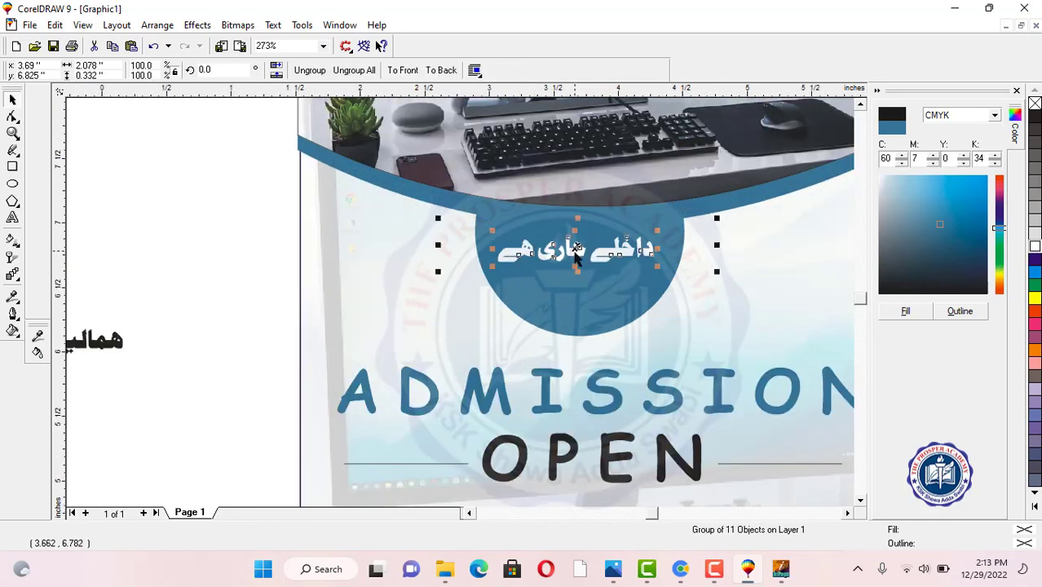
scroll(575, 255, "up", 1)
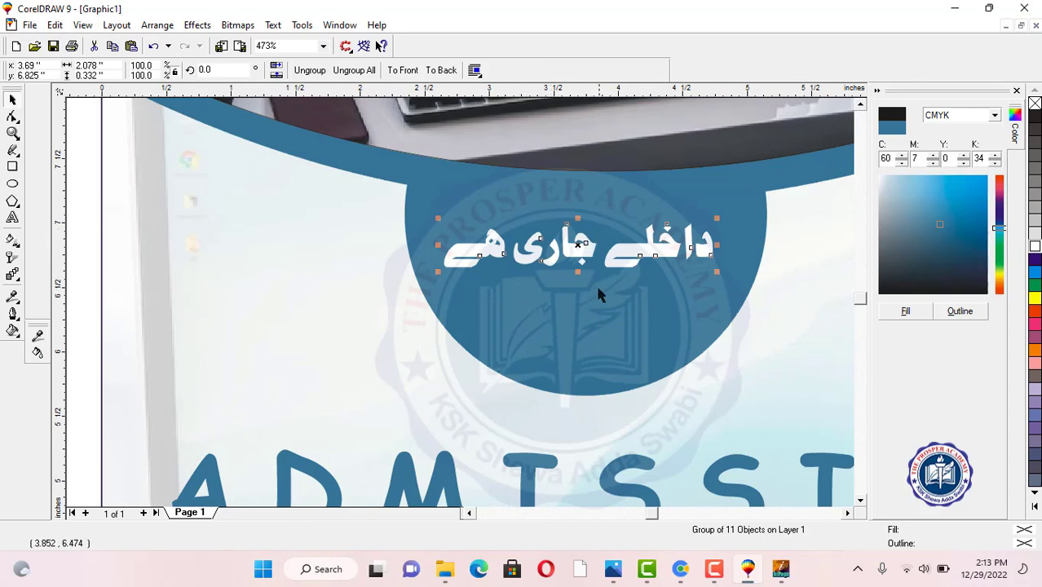
scroll(583, 269, "down", 2)
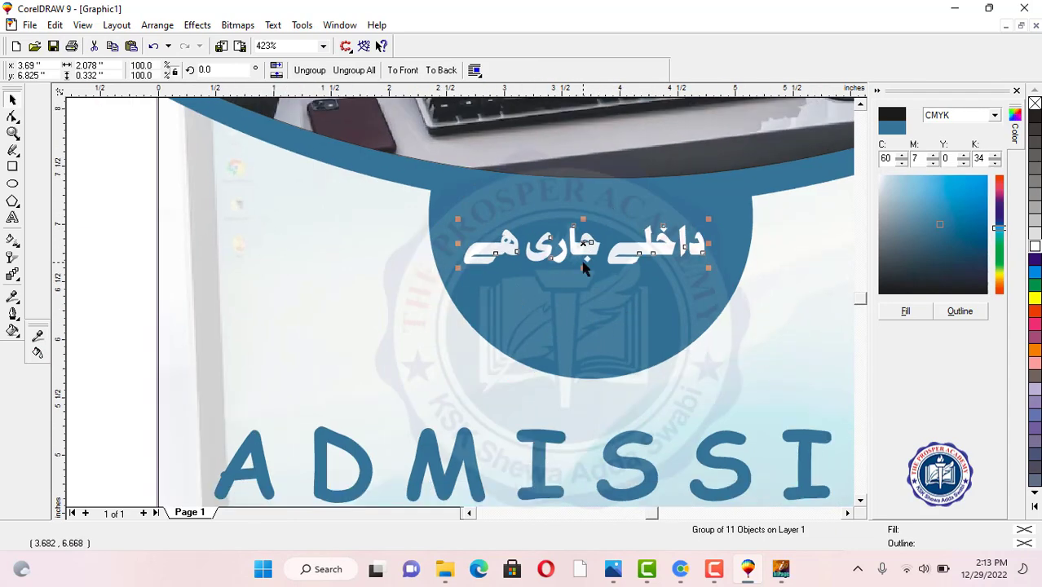
left_click_drag(591, 245, 597, 273)
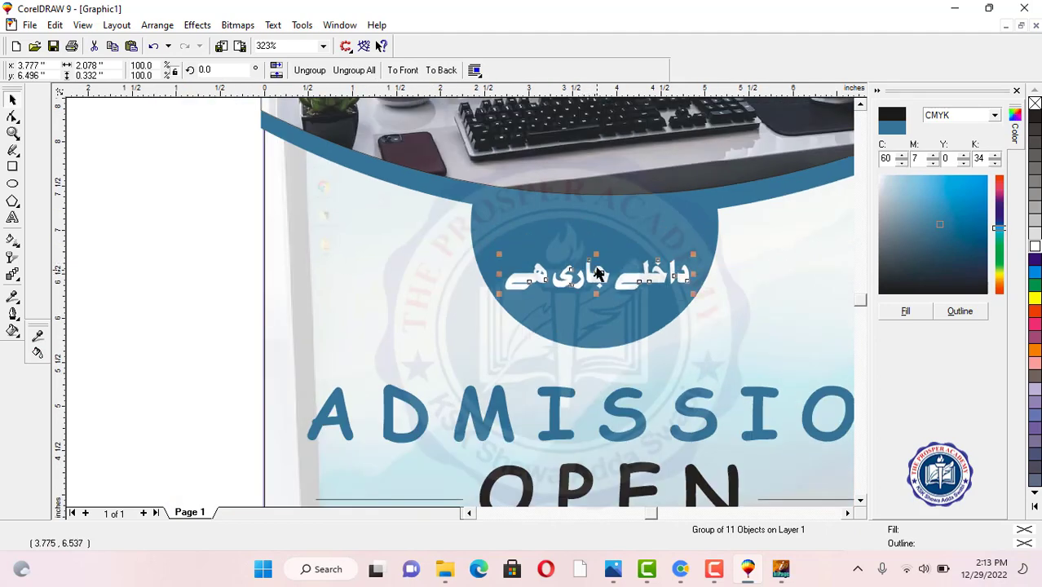
scroll(575, 306, "down", 3)
Step: Move the word "ہمالیہ" below OPEN on the poster and enlarge it to about 2.64 by 0.96 inches
left_click(379, 350)
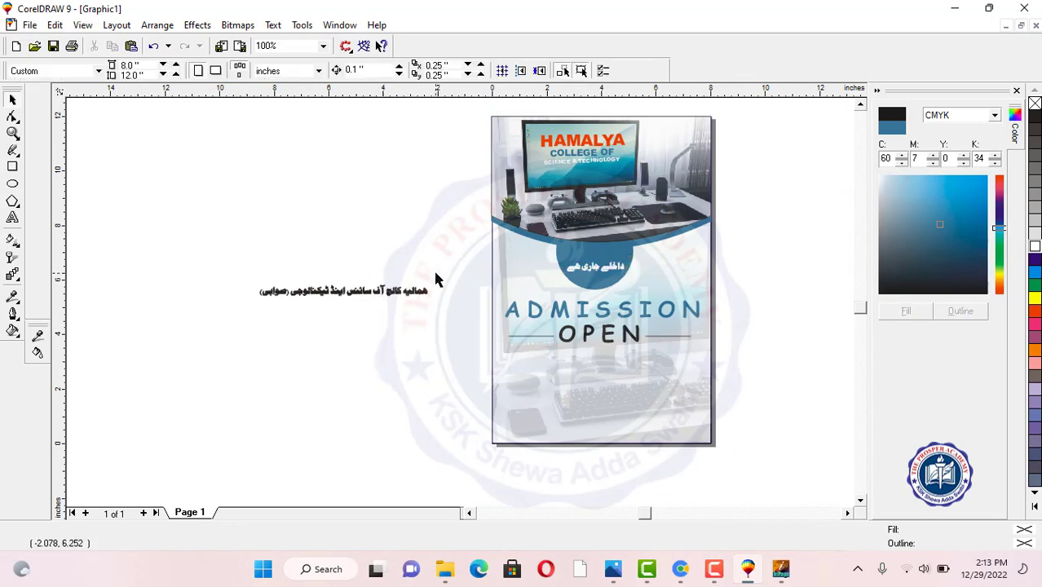
scroll(436, 280, "up", 3)
left_click_drag(429, 274, 800, 476)
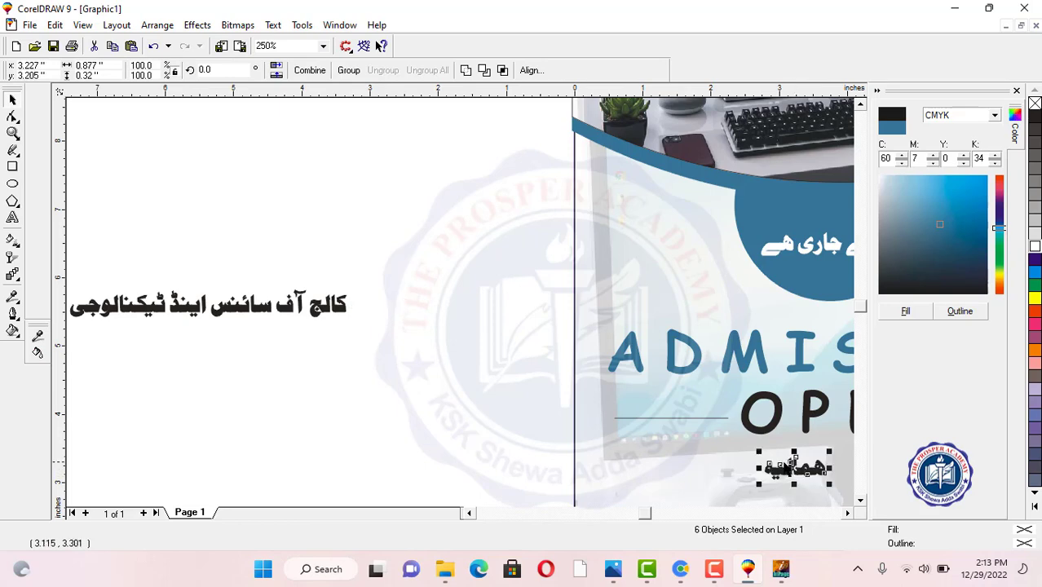
left_click(848, 514)
scroll(663, 459, "down", 2)
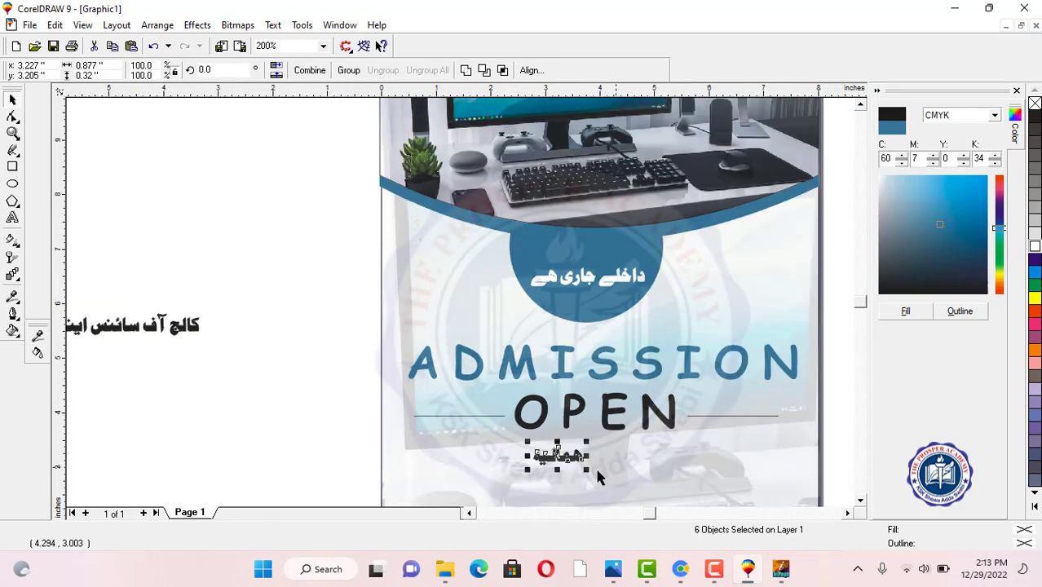
left_click_drag(585, 470, 690, 453)
Step: Fill the word "ہمالیہ" orange-red and move it down to about 1.9 inches above the page's lower edge
left_click(1034, 311)
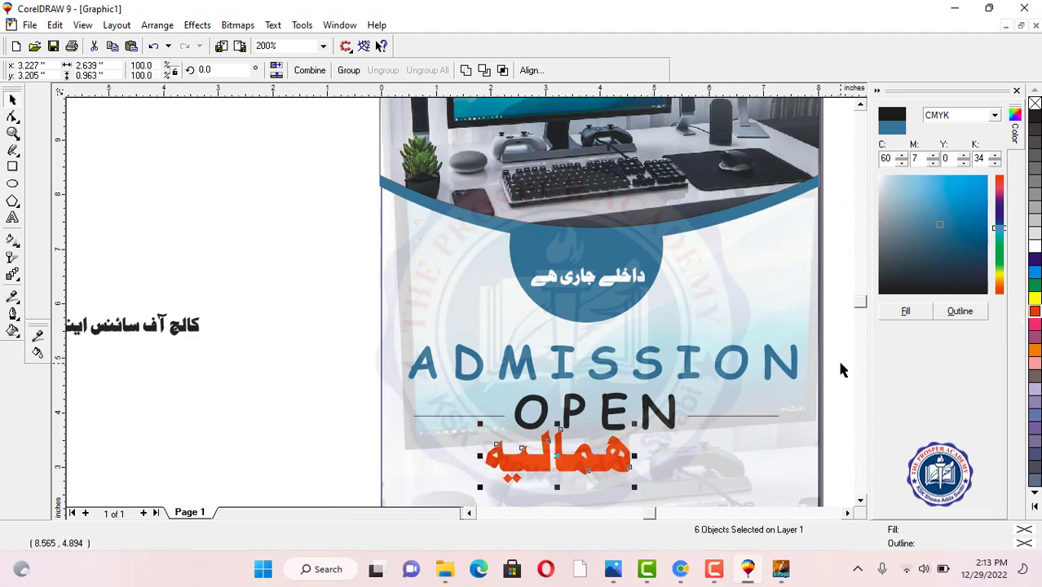
left_click(849, 512)
left_click(860, 500)
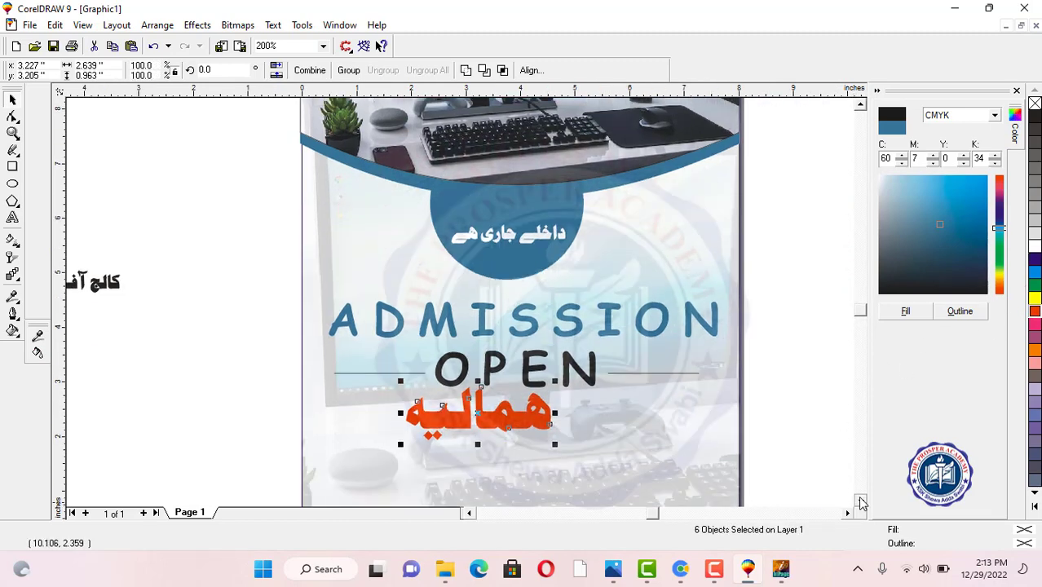
scroll(860, 501, "down", 5)
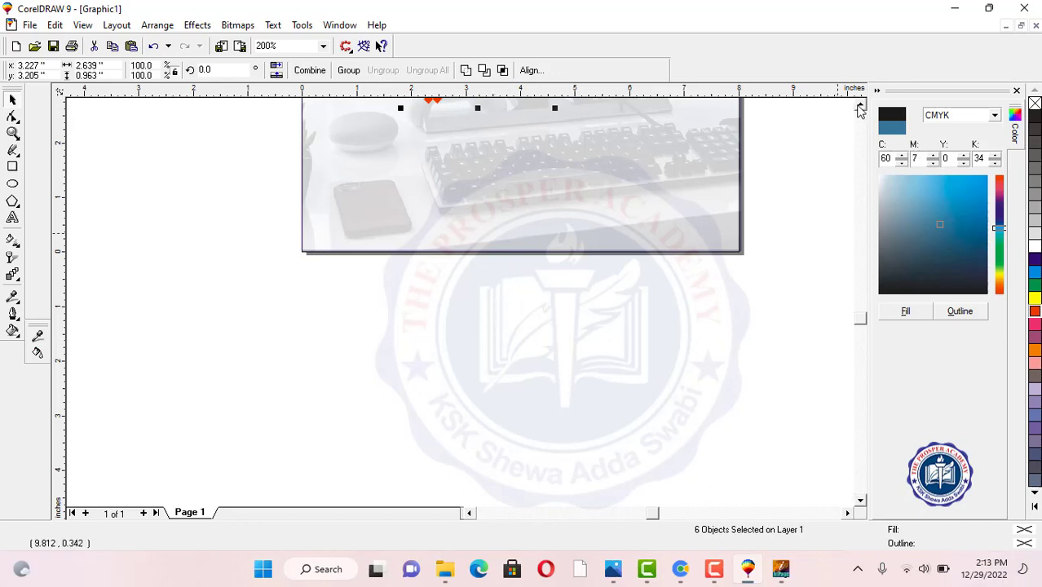
scroll(859, 110, "up", 3)
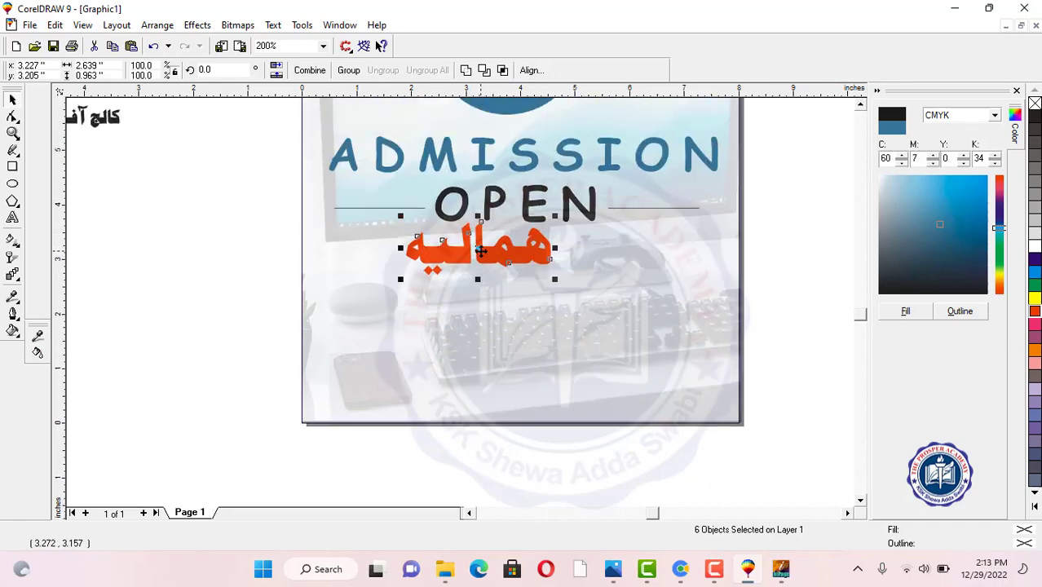
left_click_drag(481, 252, 519, 324)
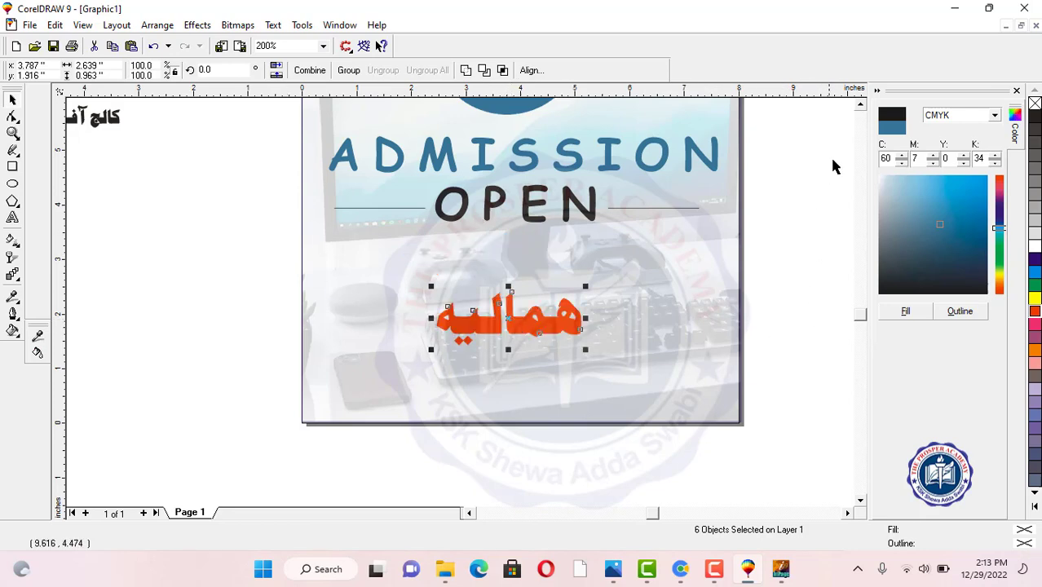
left_click(860, 104)
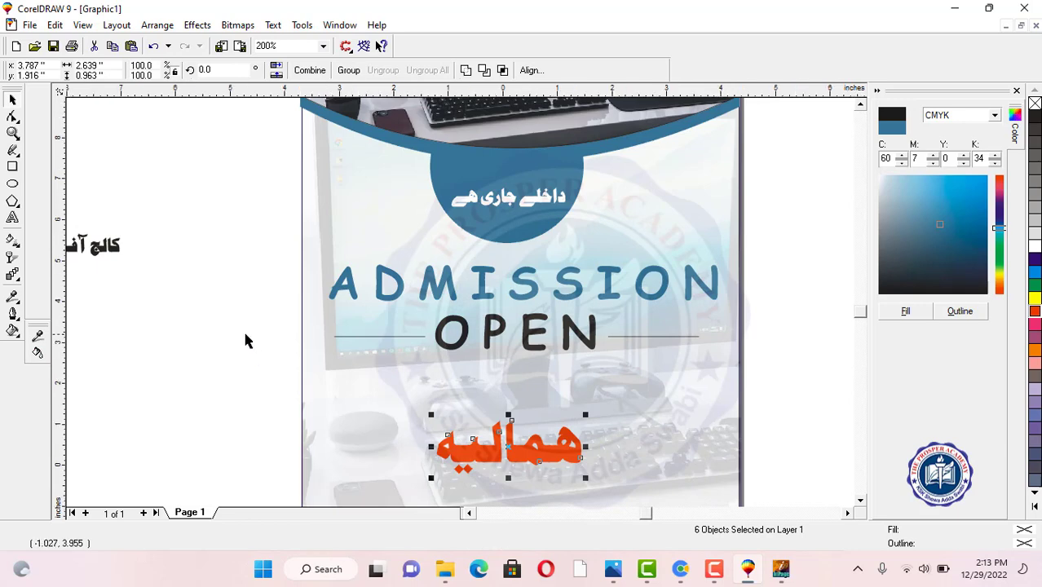
key("F4")
left_click(469, 512)
left_click(469, 512)
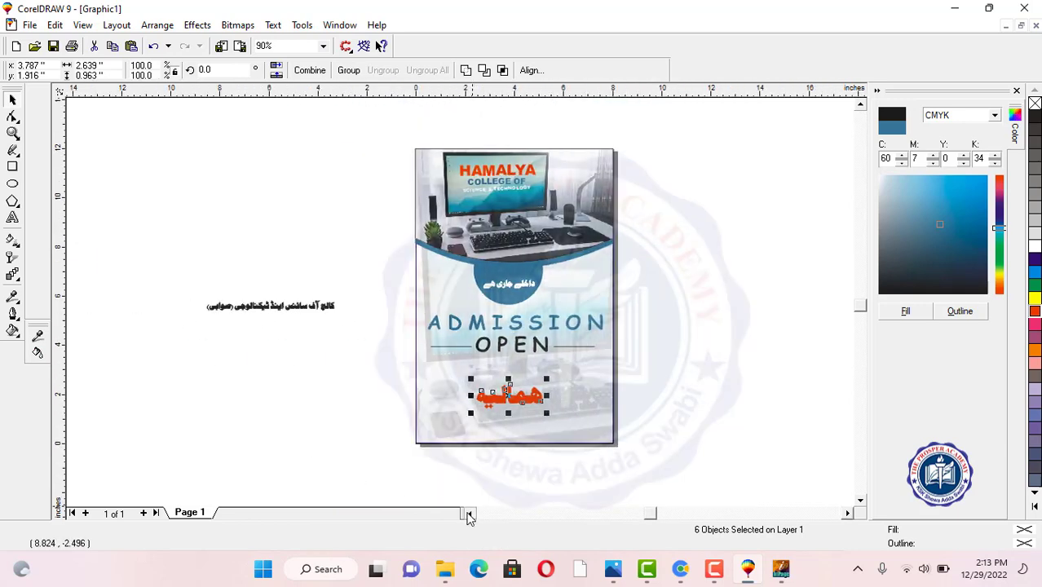
Step: Group the line "کالج آف سائنس اینڈ ٹیکنالوجی (صوابی)" and move it onto the poster below the word "ہمالیہ"
left_click_drag(297, 309, 196, 325)
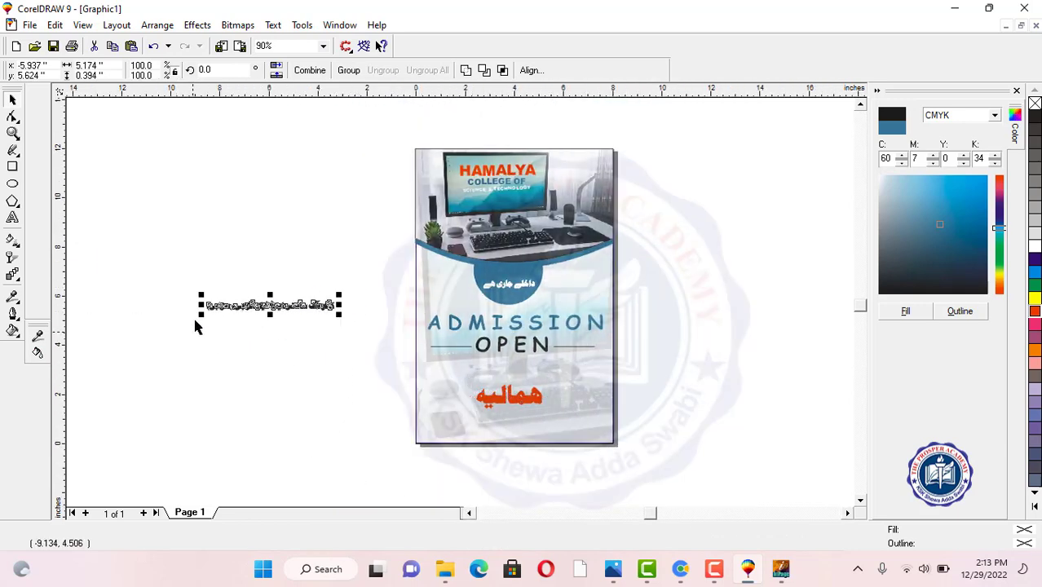
left_click(353, 74)
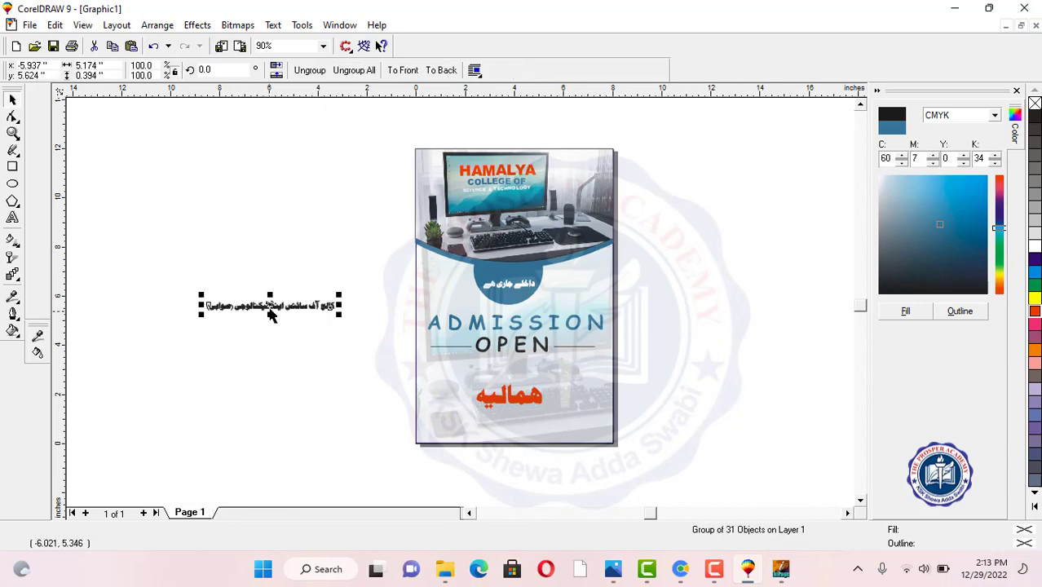
left_click_drag(270, 307, 509, 426)
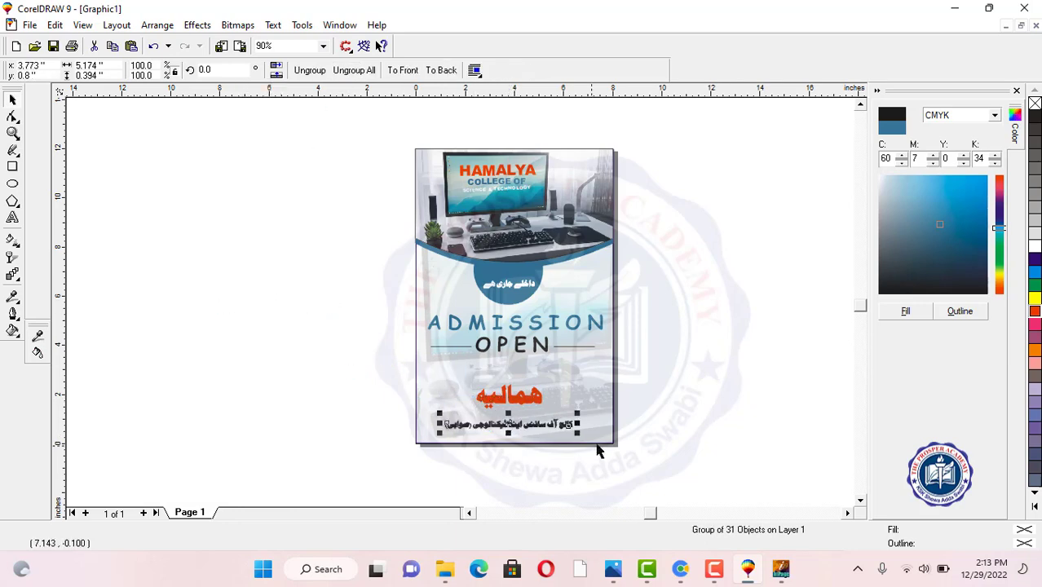
Step: Fill the Urdu college line with the blue C60 M7 Y0 K34 and enlarge it to about 5.66 by 0.43 inches near the page's lower edge
scroll(534, 439, "up", 2)
left_click(905, 311)
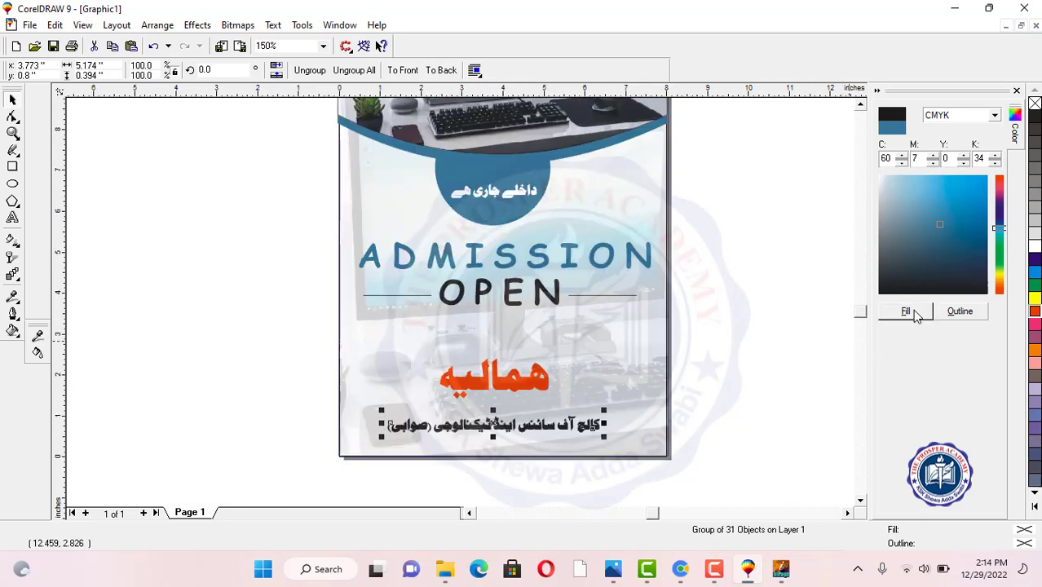
left_click_drag(603, 437, 495, 433)
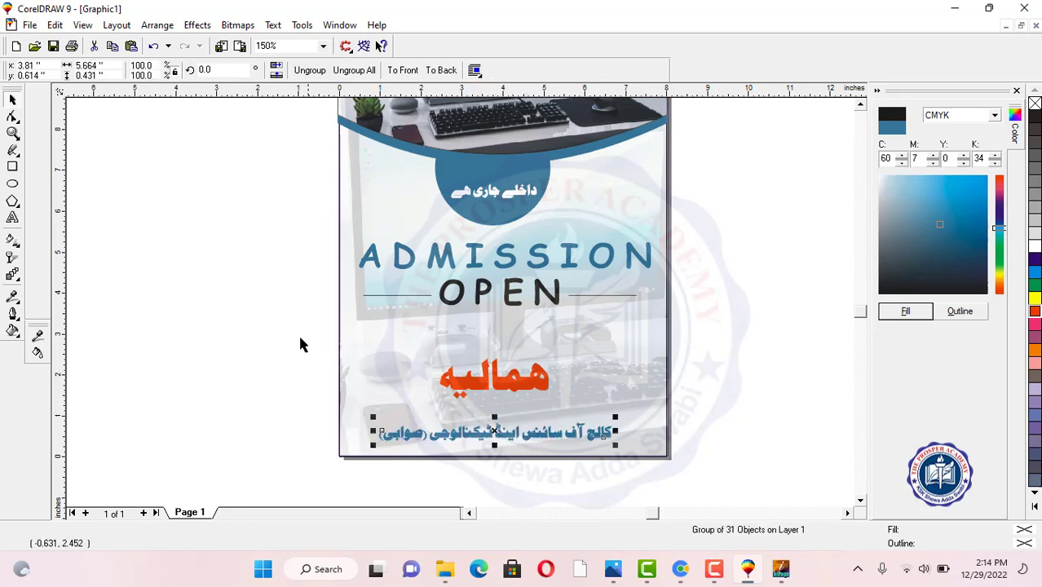
Step: Move the word "ہمالیہ" down closer to the college line, to about 1.5 inches above the page's lower edge
left_click_drag(296, 326, 593, 417)
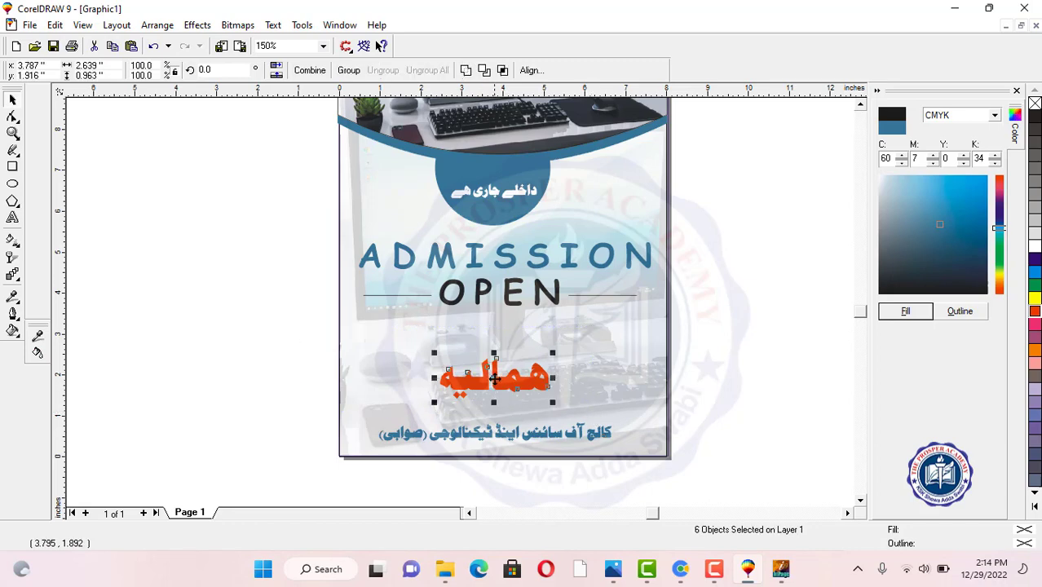
left_click_drag(494, 378, 497, 391)
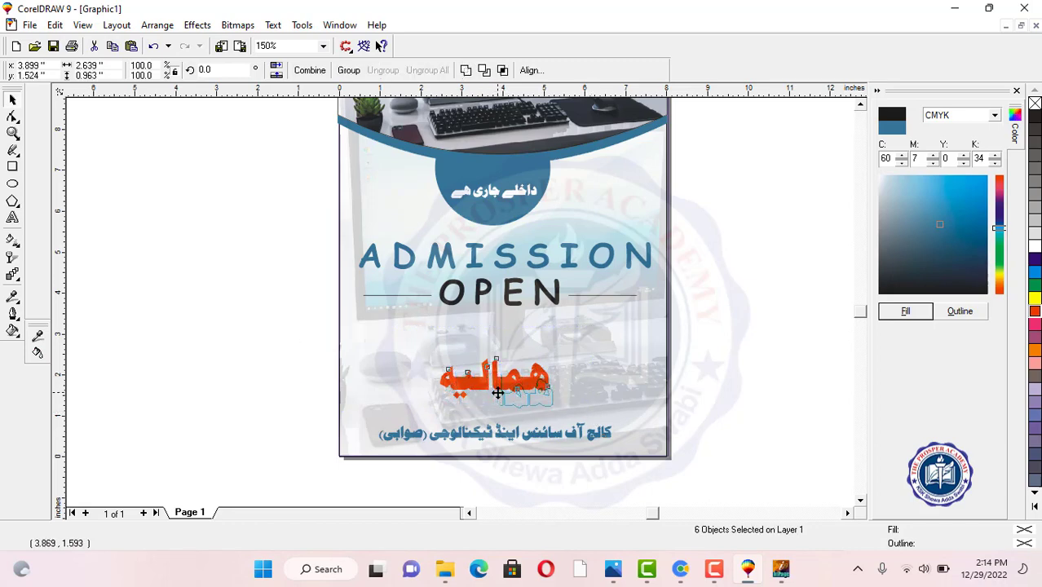
left_click(733, 362)
Step: Add the artistic text "DIT" beside the page and set its font to Arial Black
left_click(14, 219)
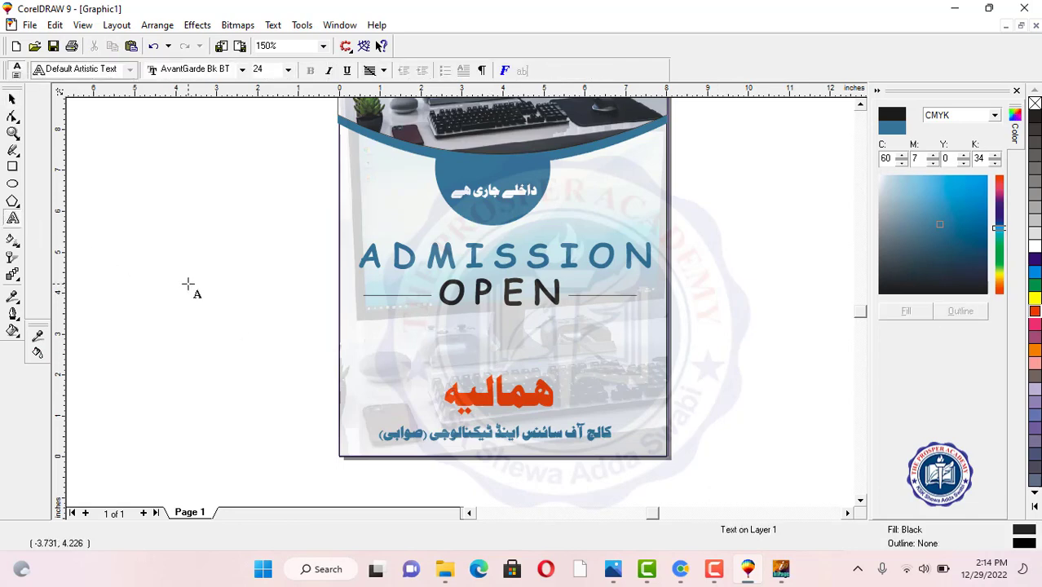
left_click(188, 282)
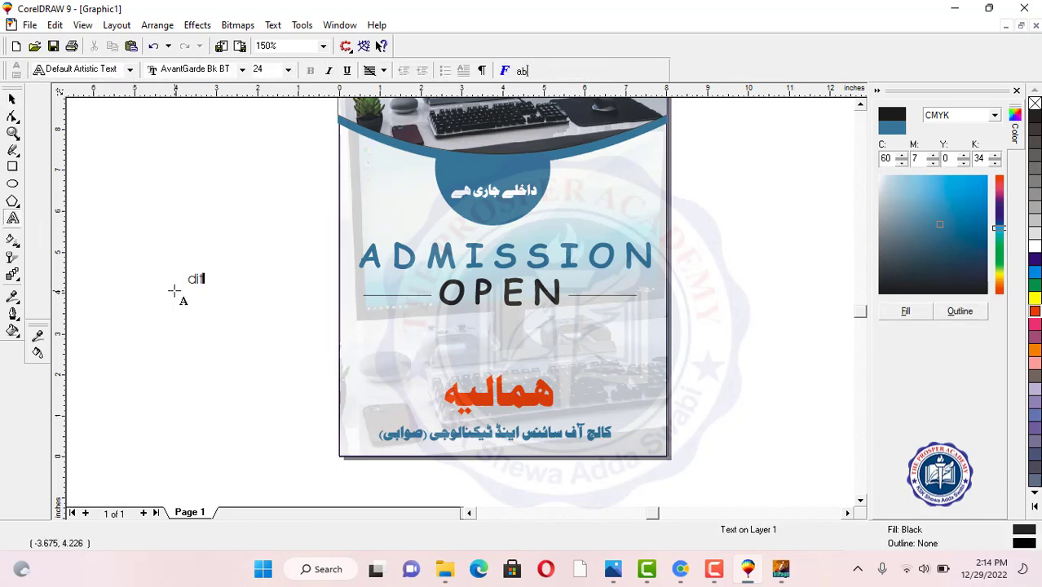
type("df")
key("BackSpace")
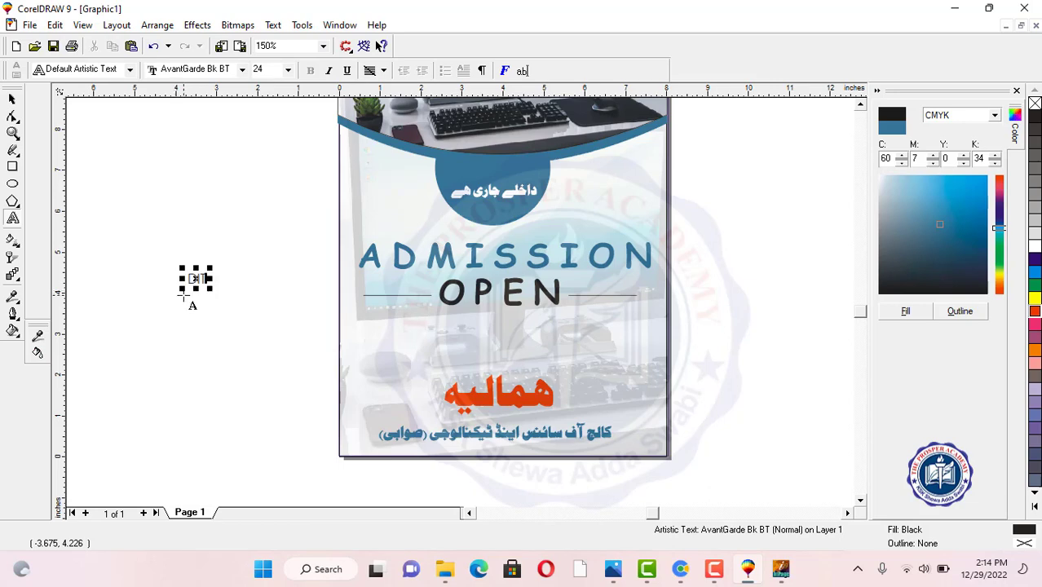
left_click(12, 99)
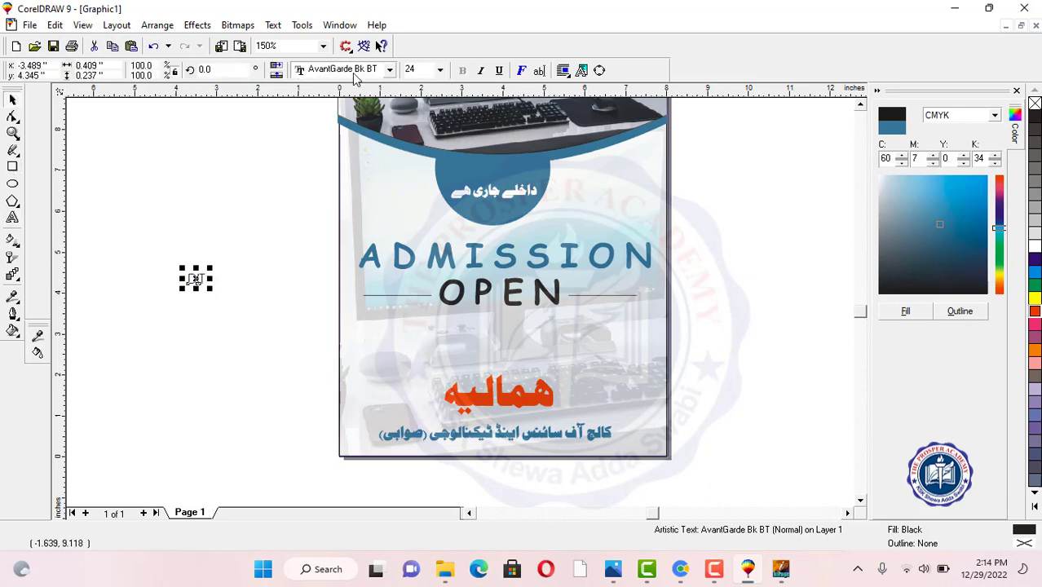
left_click(390, 70)
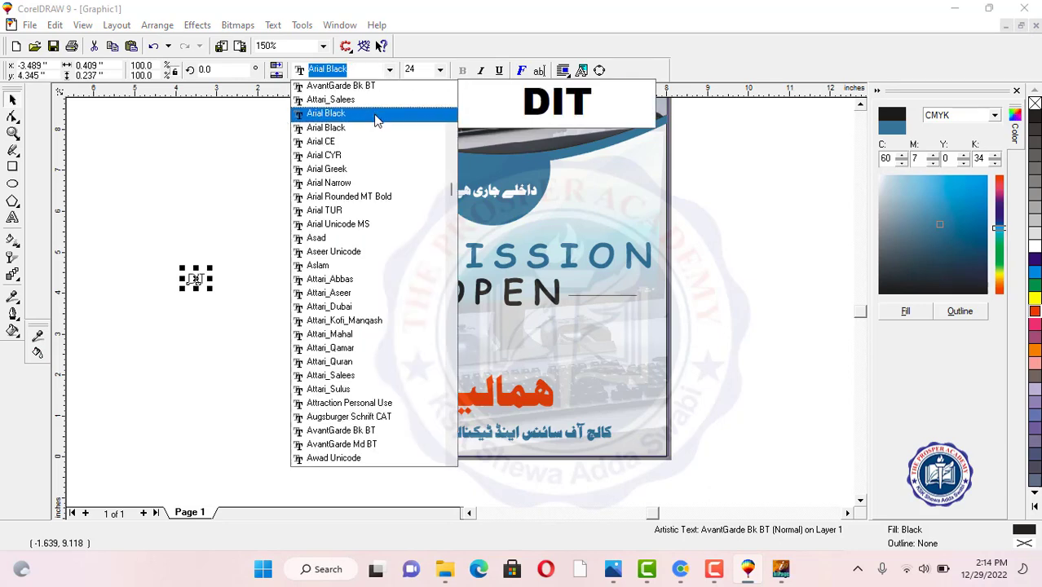
left_click(375, 119)
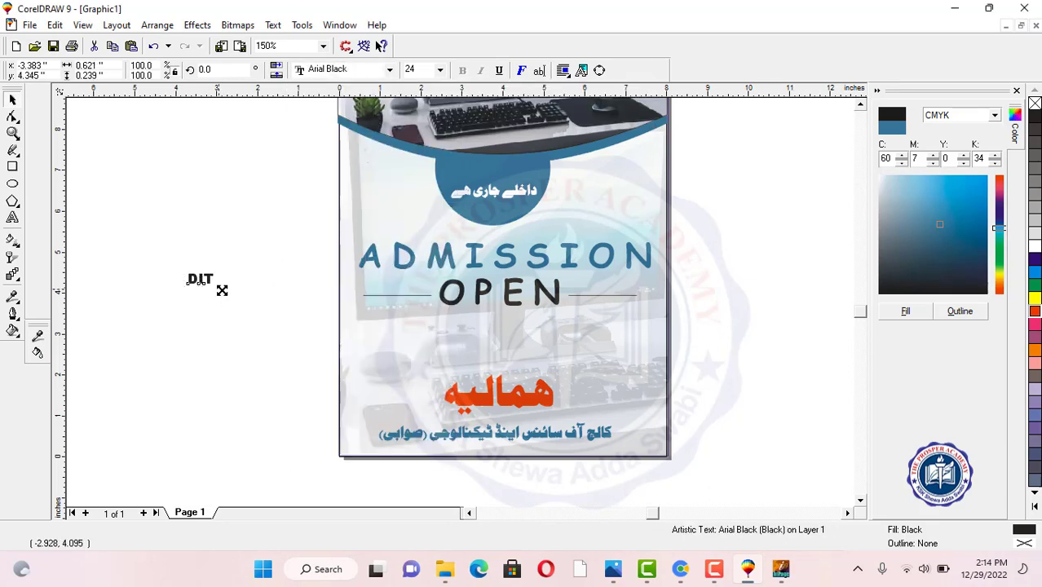
Step: Scale the text DIT to about 3.04 by 1.17 inches and place it between OPEN and the word "ہمالیہ"
left_click_drag(221, 289, 302, 345)
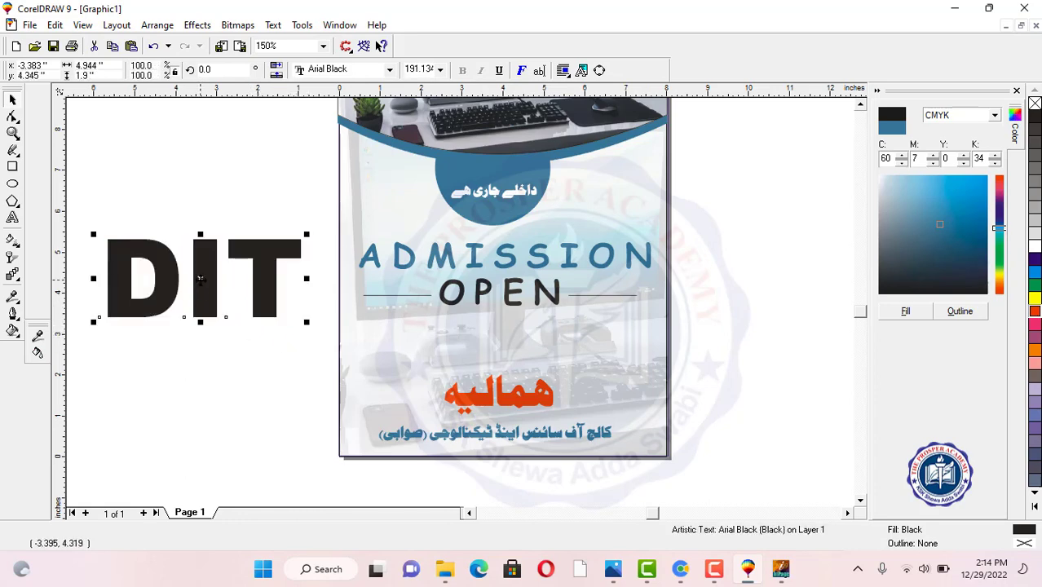
left_click_drag(199, 280, 487, 346)
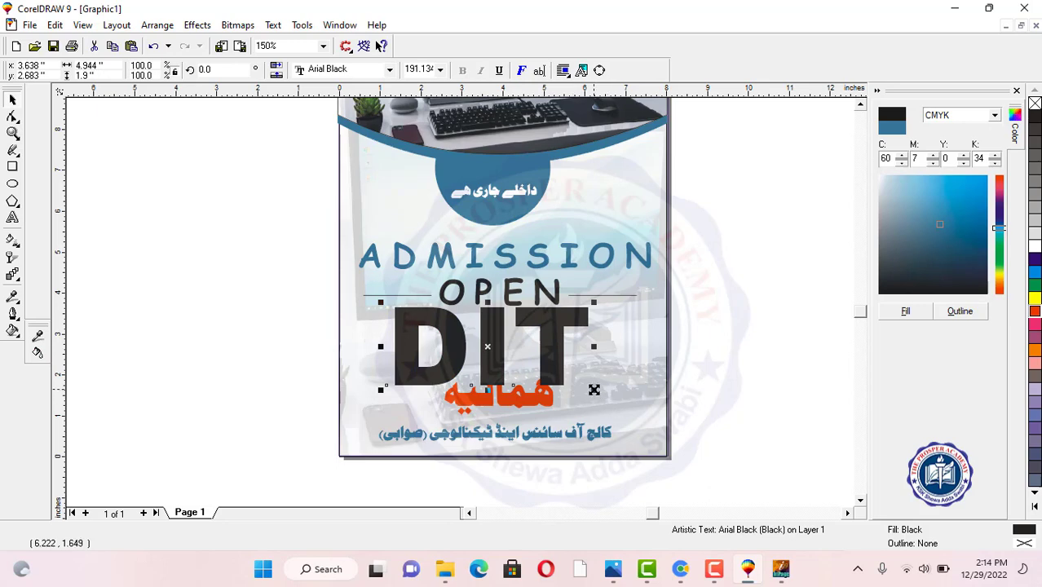
left_click_drag(594, 390, 555, 376)
left_click_drag(487, 346, 501, 339)
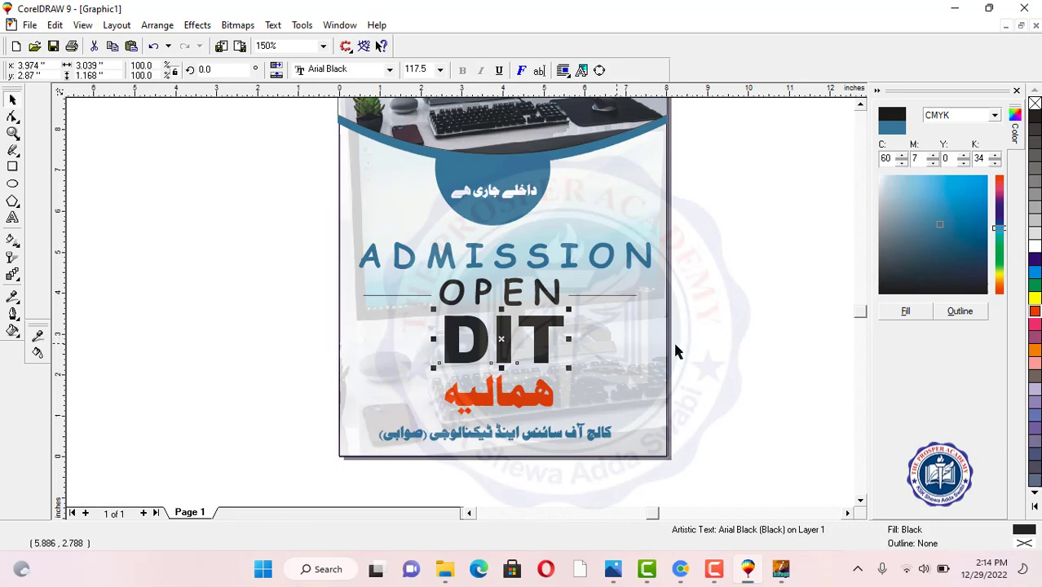
Step: Fill the text DIT with the blue C60 M7 Y0 K34 and fill the word OPEN red
left_click(910, 313)
left_click(736, 300)
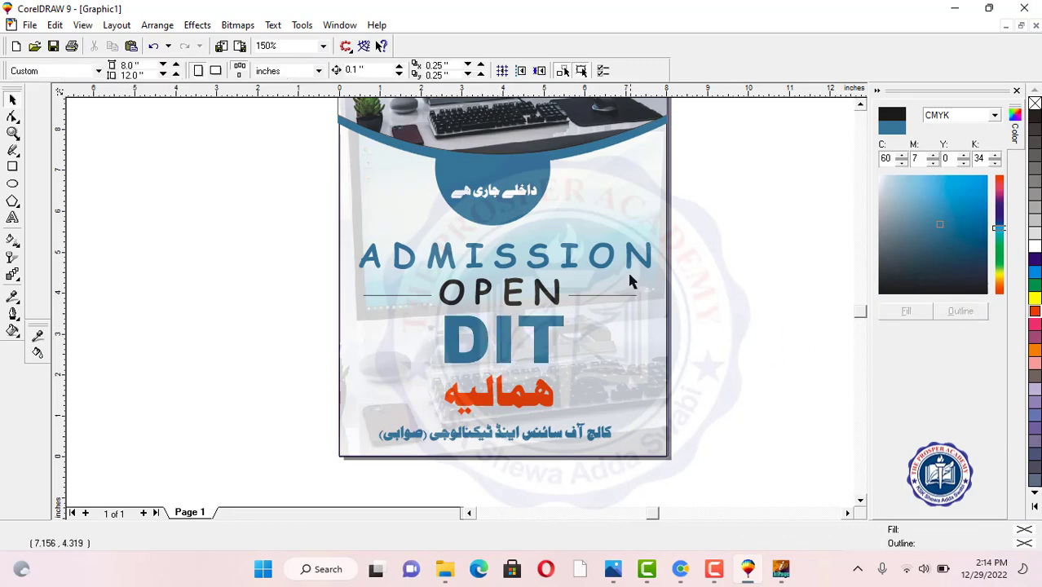
left_click(511, 299)
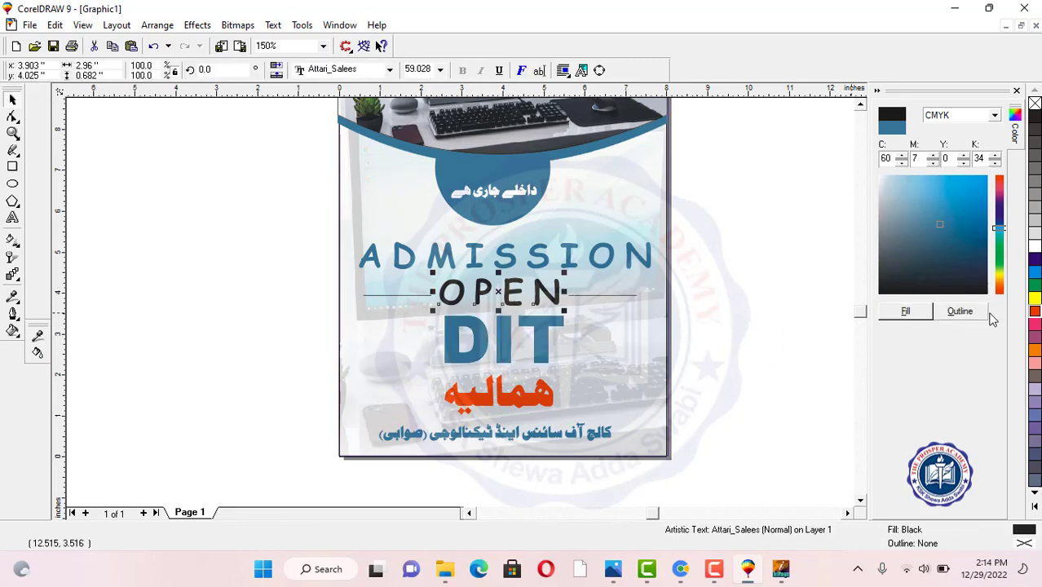
left_click(1034, 315)
left_click(704, 295)
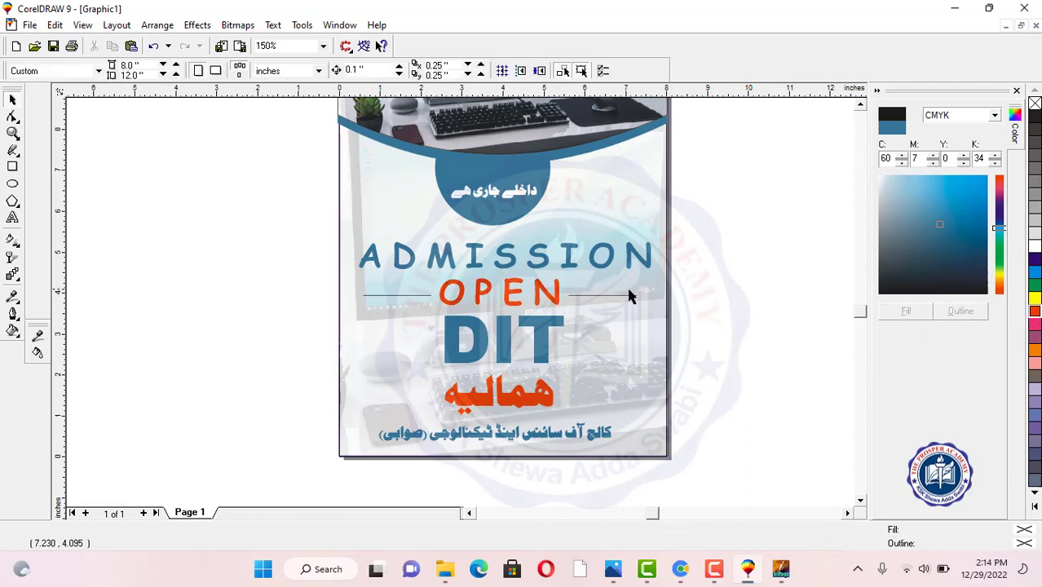
Step: Change the outline colour of the two thin lines on either side of OPEN to red
left_click(619, 299)
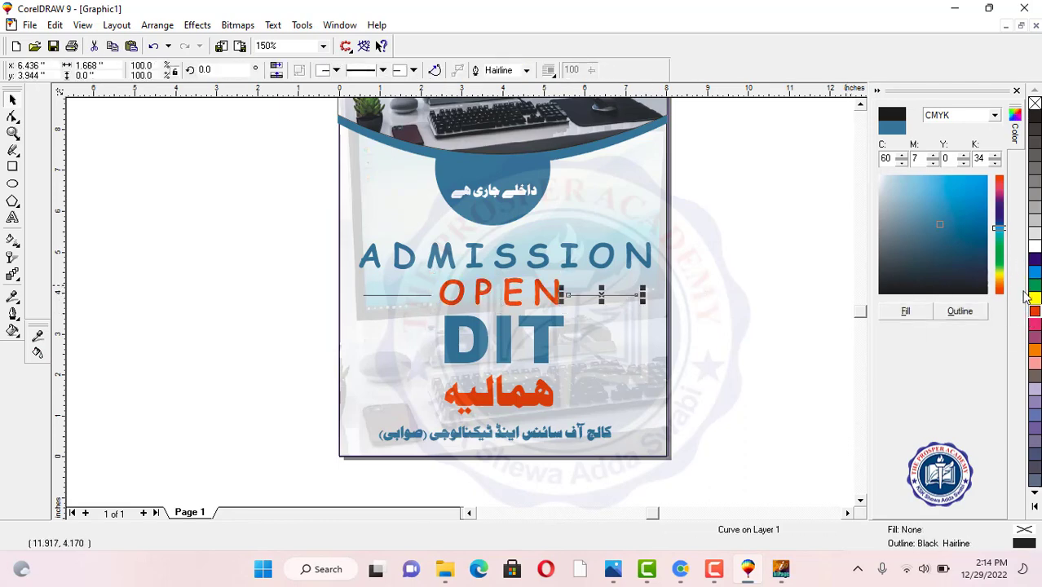
right_click(1034, 314)
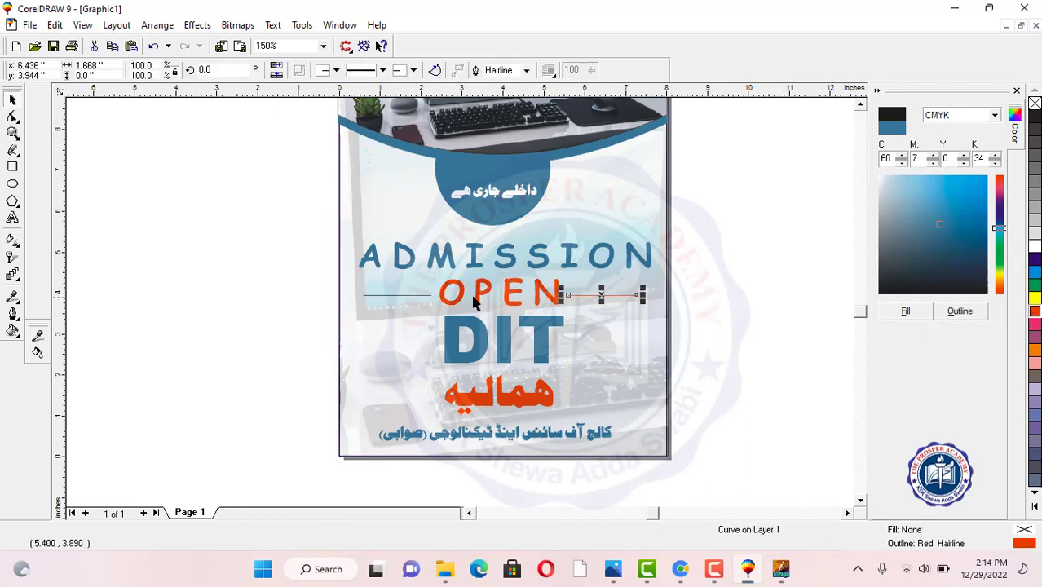
left_click(422, 299)
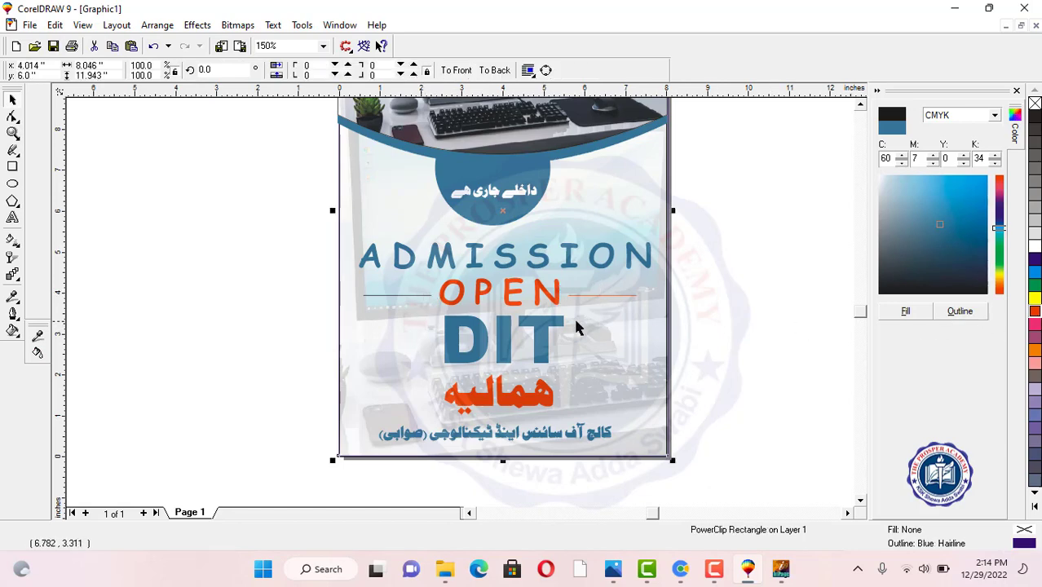
left_click(393, 296)
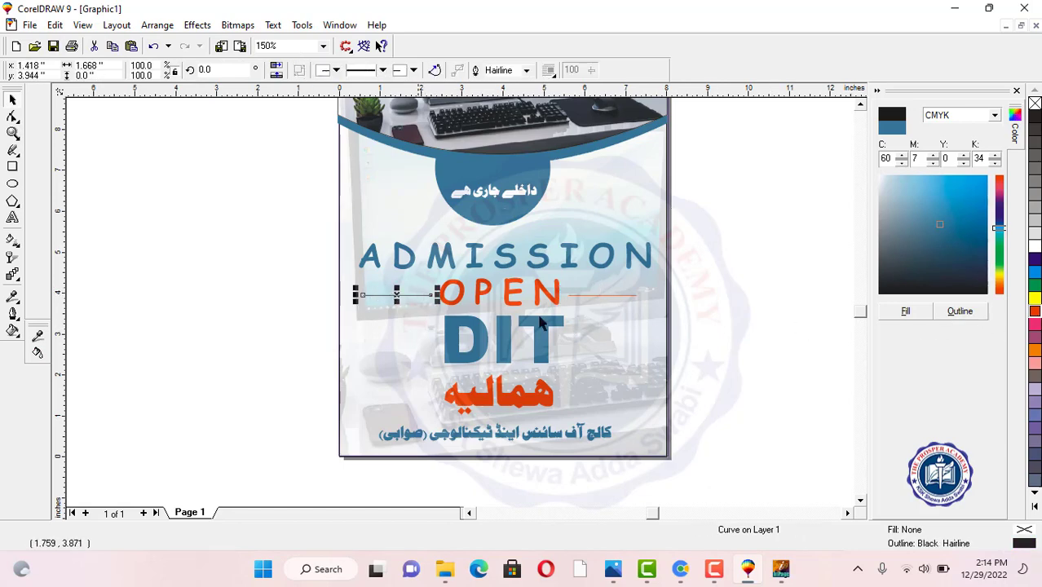
right_click(1035, 313)
left_click(747, 226)
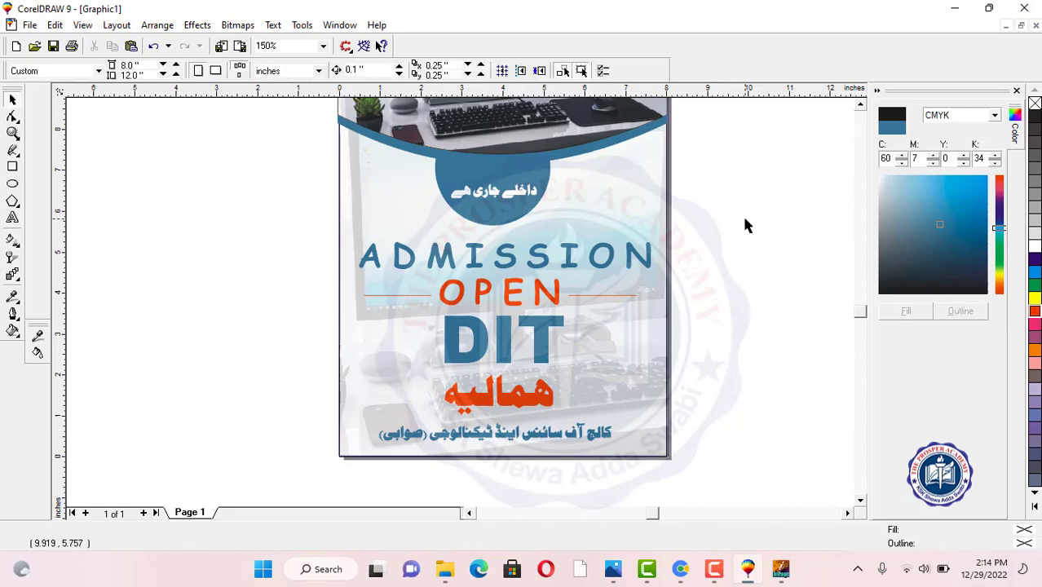
Step: Give the poster's background rectangle an 8-point outline in the blue C60 M7 Y0 K34
left_click(860, 105)
left_click(860, 106)
scroll(526, 236, "down", 1)
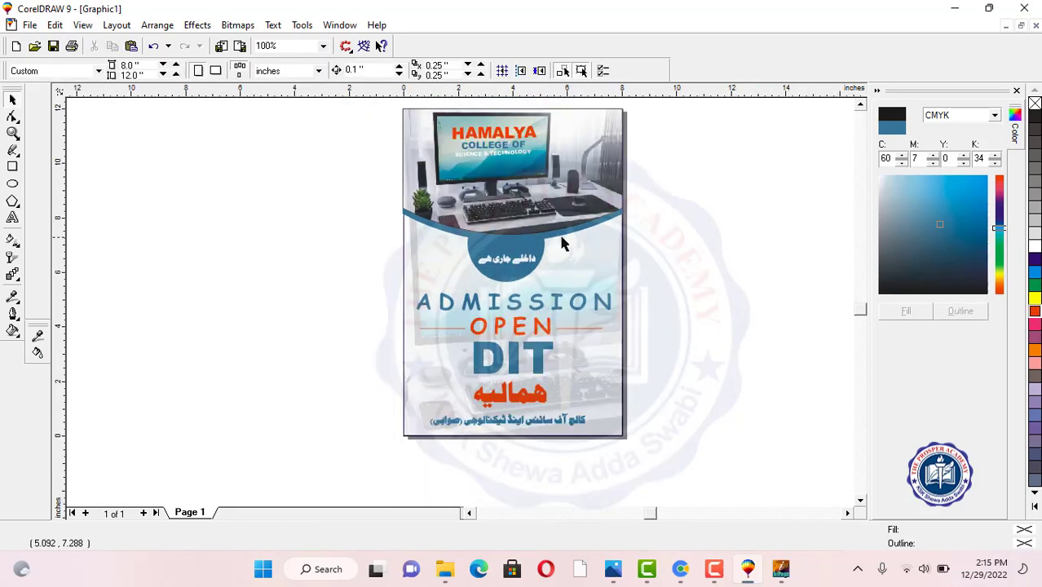
left_click(860, 105)
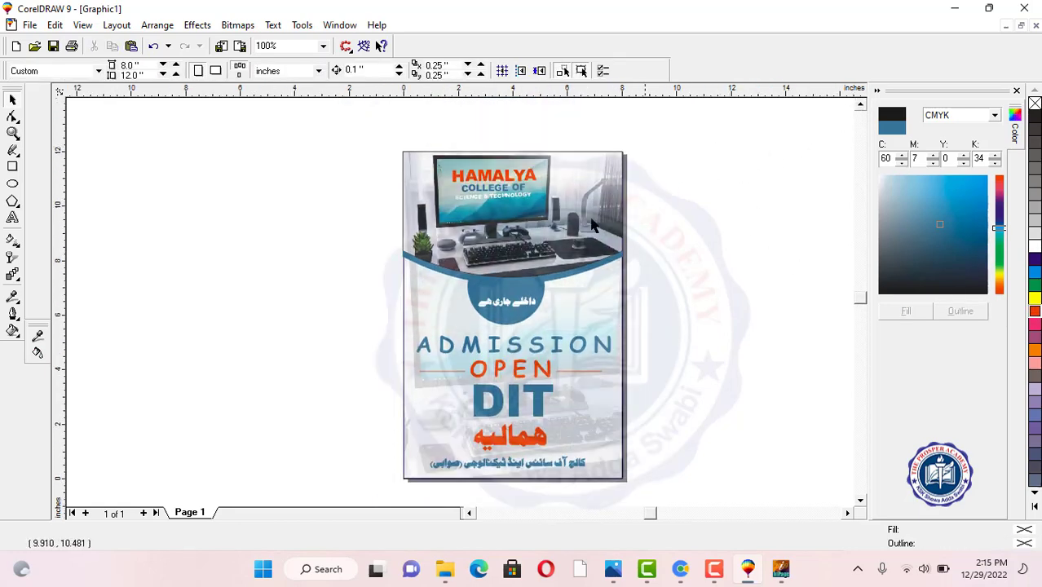
left_click(409, 291)
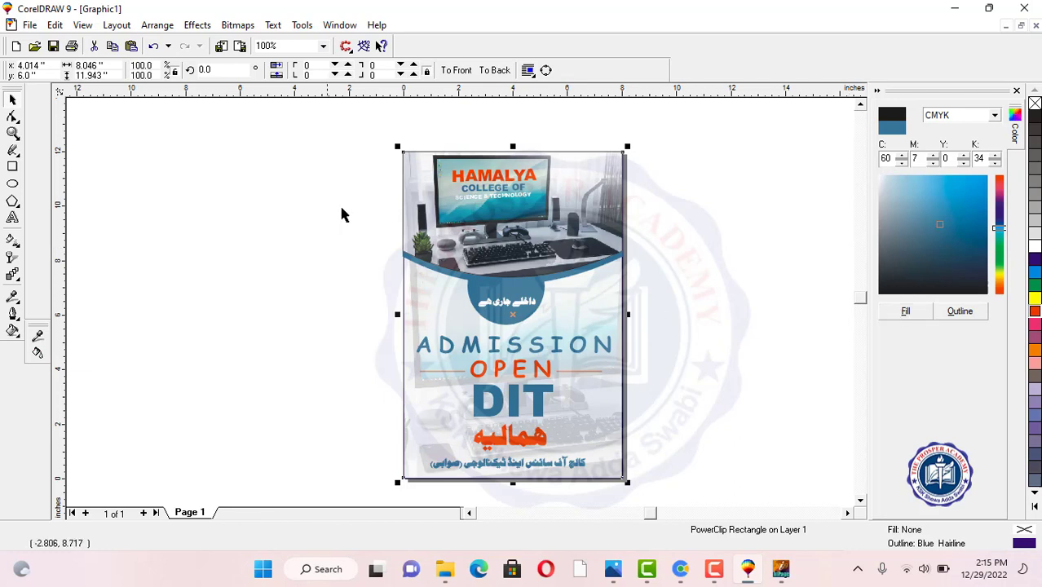
left_click(954, 316)
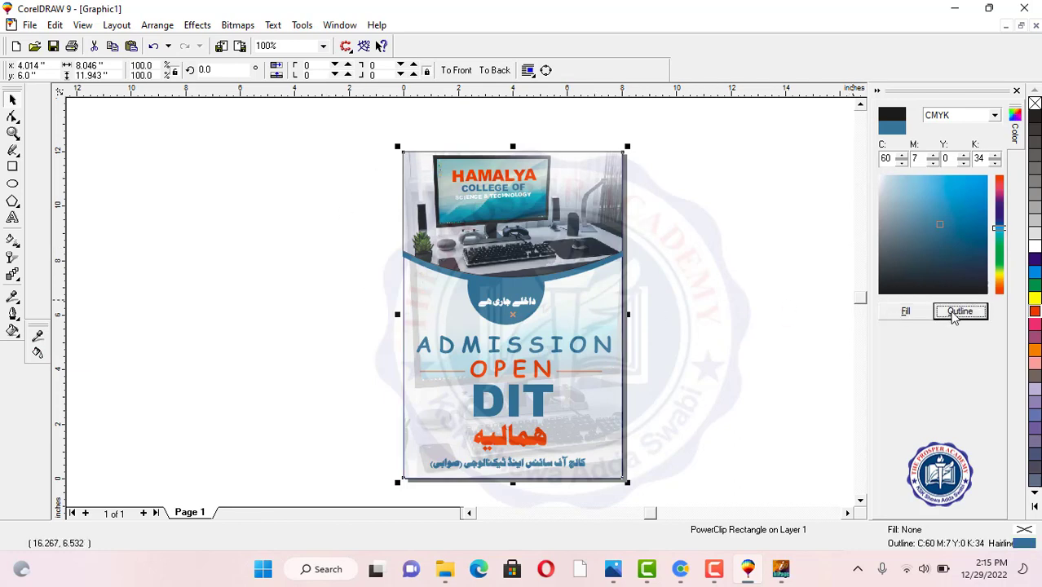
left_click(13, 314)
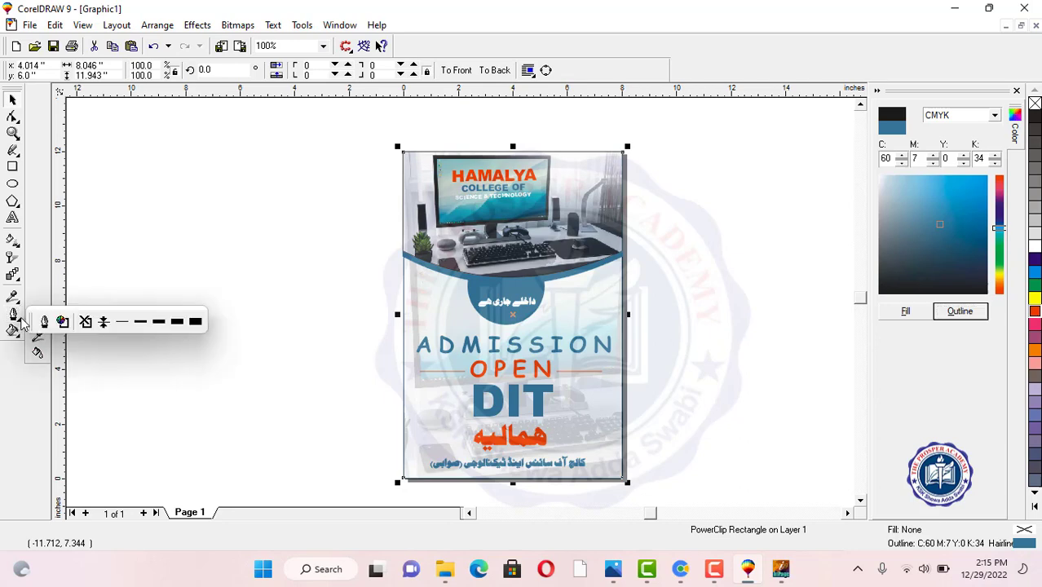
left_click(150, 324)
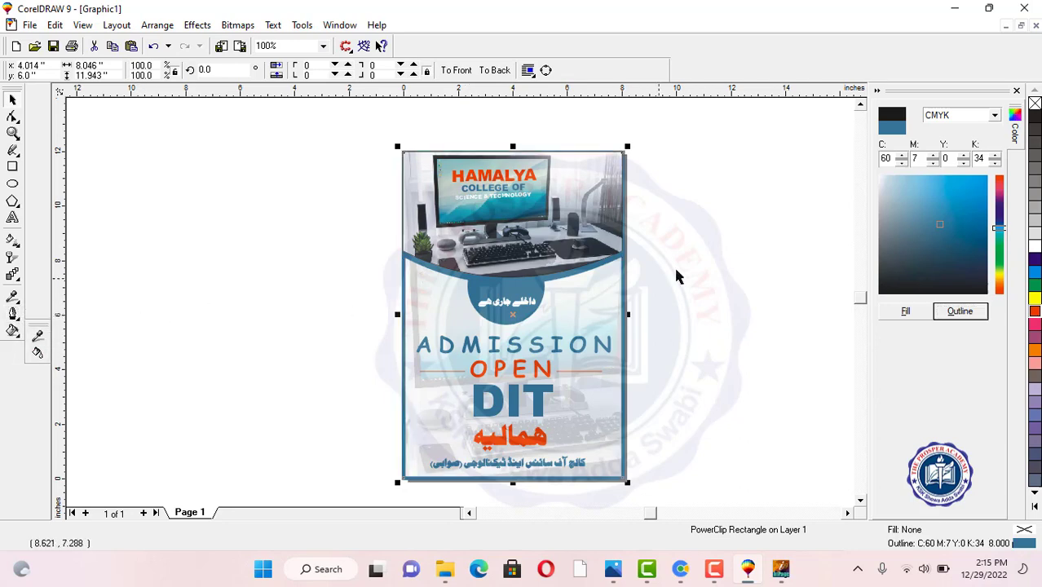
left_click(734, 245)
Step: Give the curved desk photo shape at the poster's upper part an 8-point outline in the same blue
left_click(407, 195)
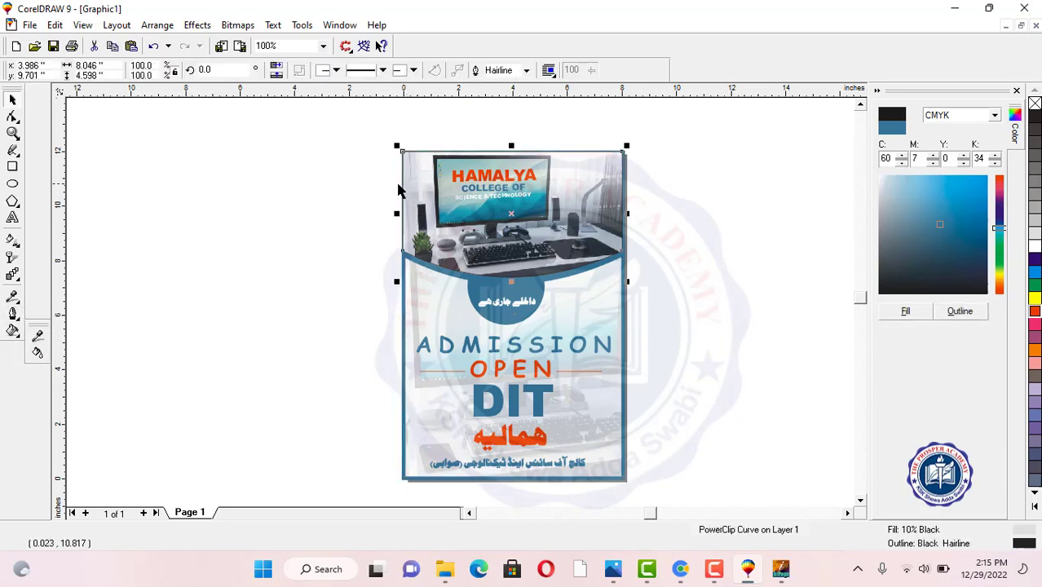
left_click(13, 314)
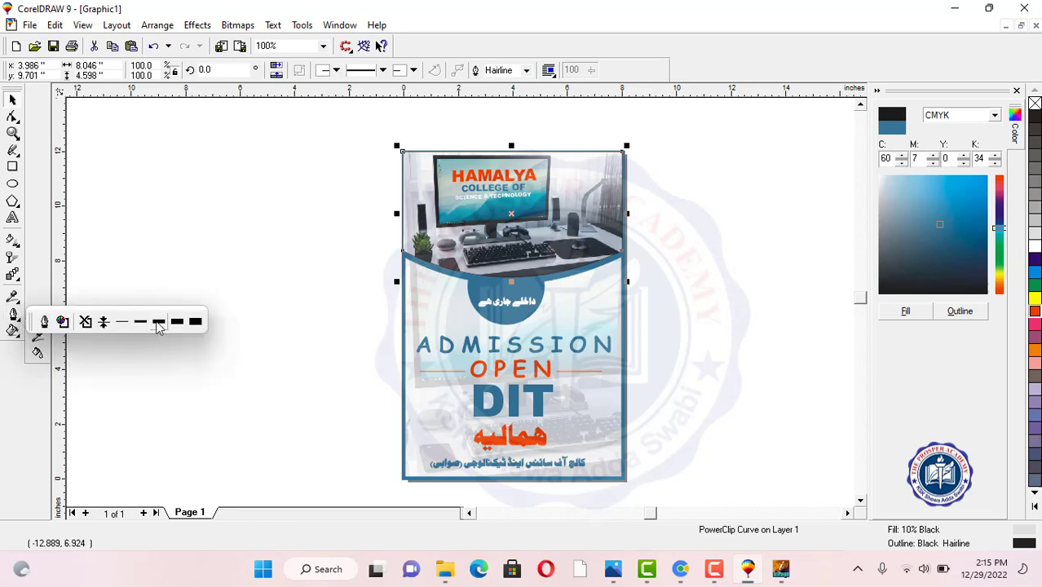
left_click(158, 323)
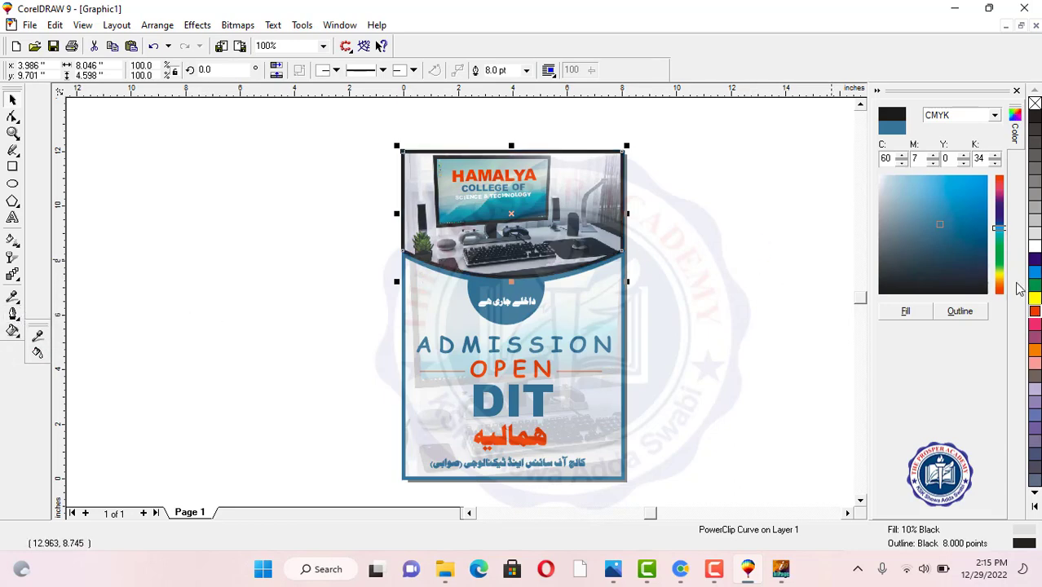
left_click(960, 311)
left_click(666, 275)
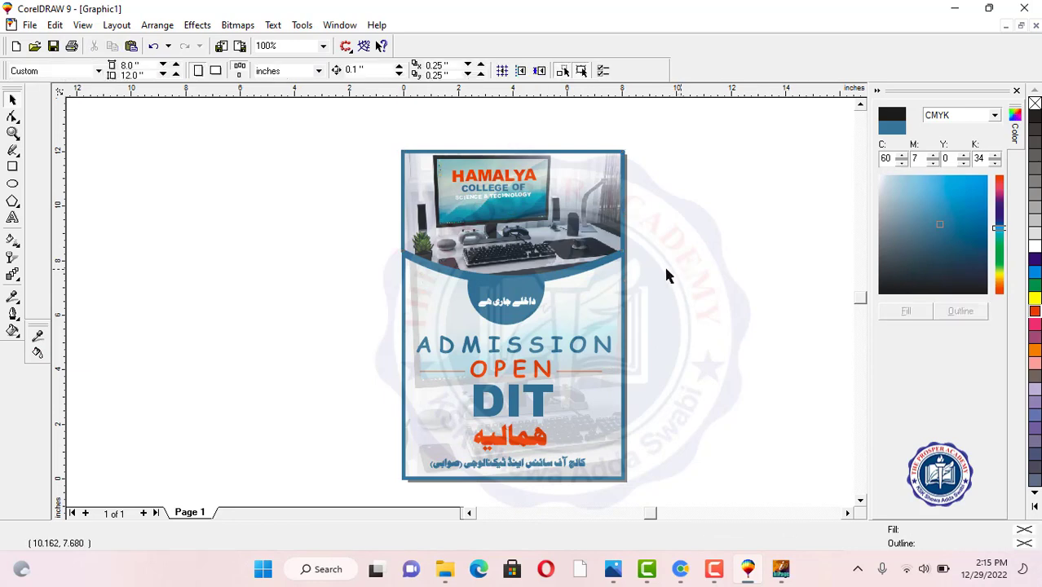
scroll(416, 204, "up", 1)
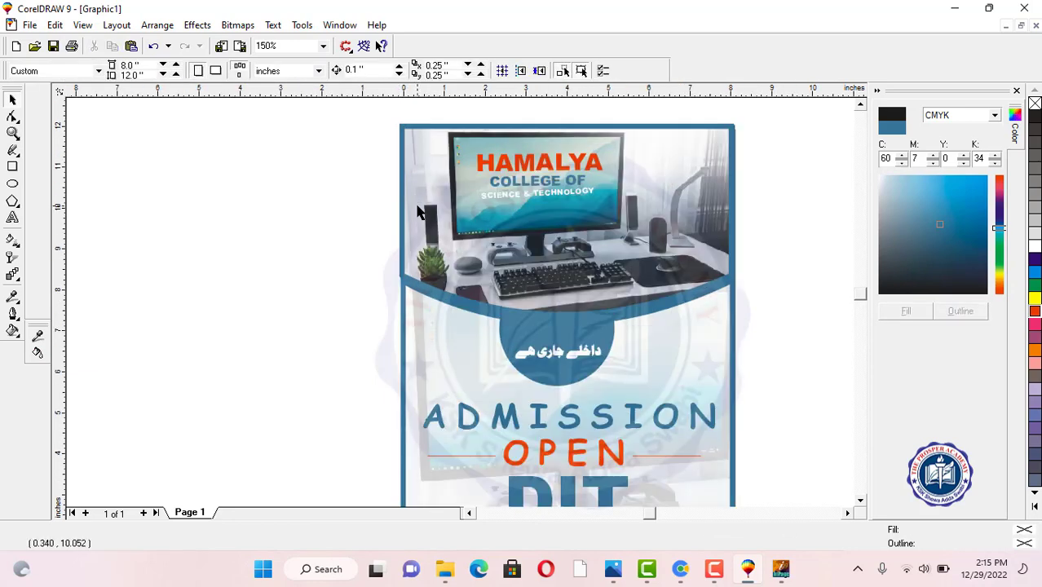
Step: Export the finished poster to the Desktop as a JPEG bitmap named HAMALYA, accepting the bitmap export and JPEG settings
scroll(437, 168, "down", 1)
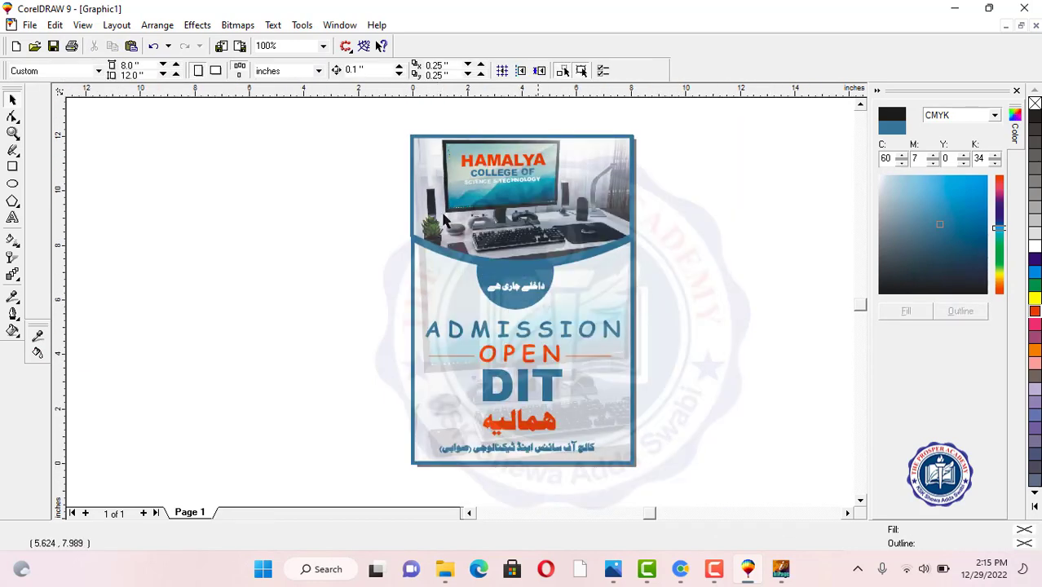
left_click(29, 26)
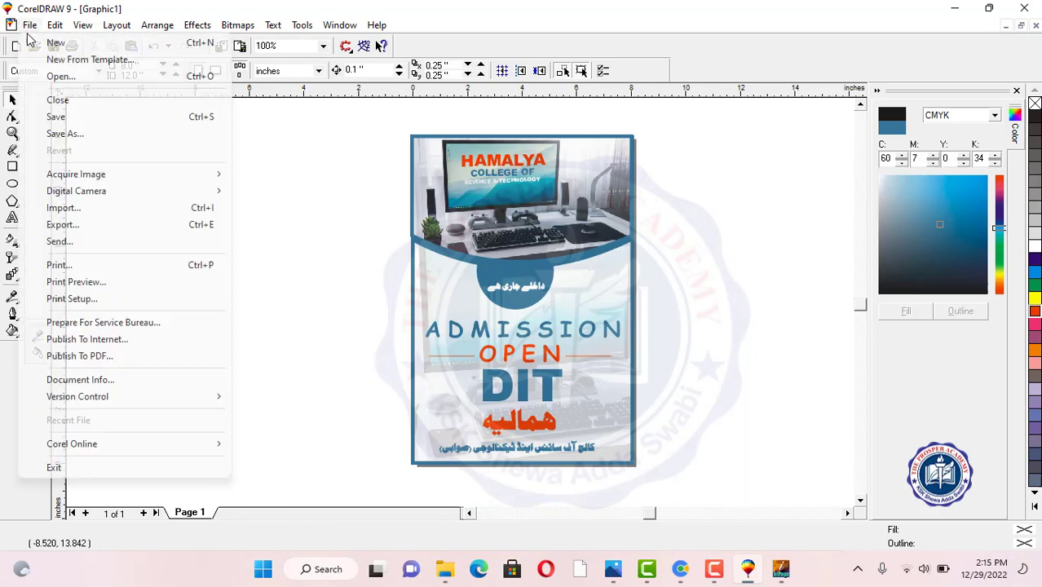
left_click(61, 225)
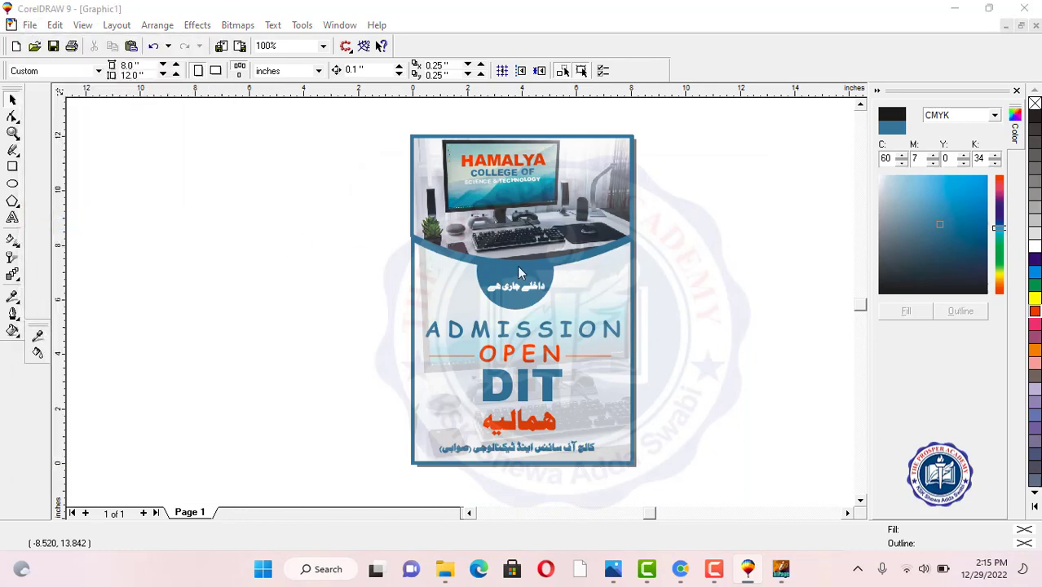
double_click(485, 329)
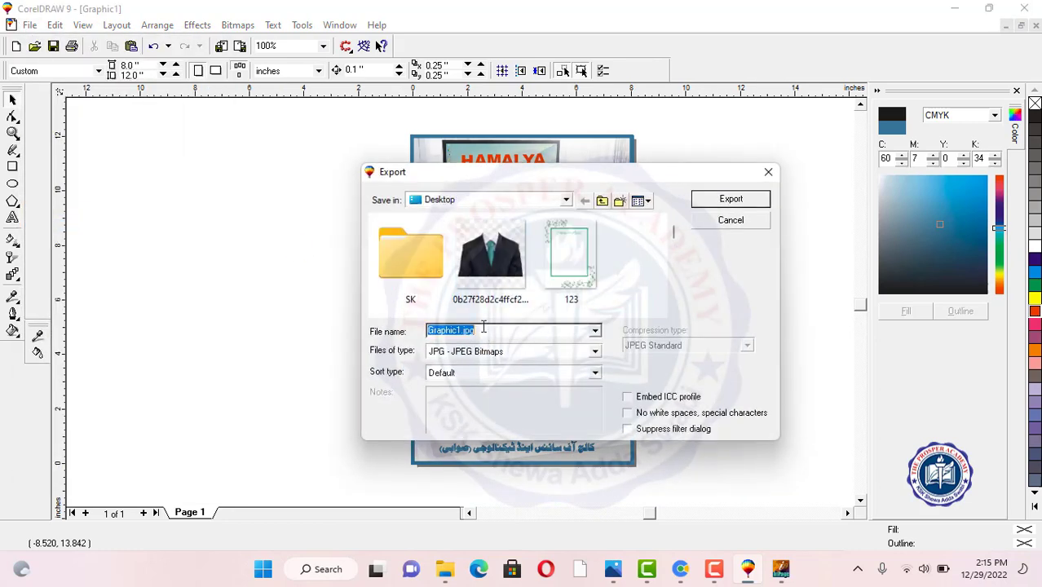
type("HAMALYA")
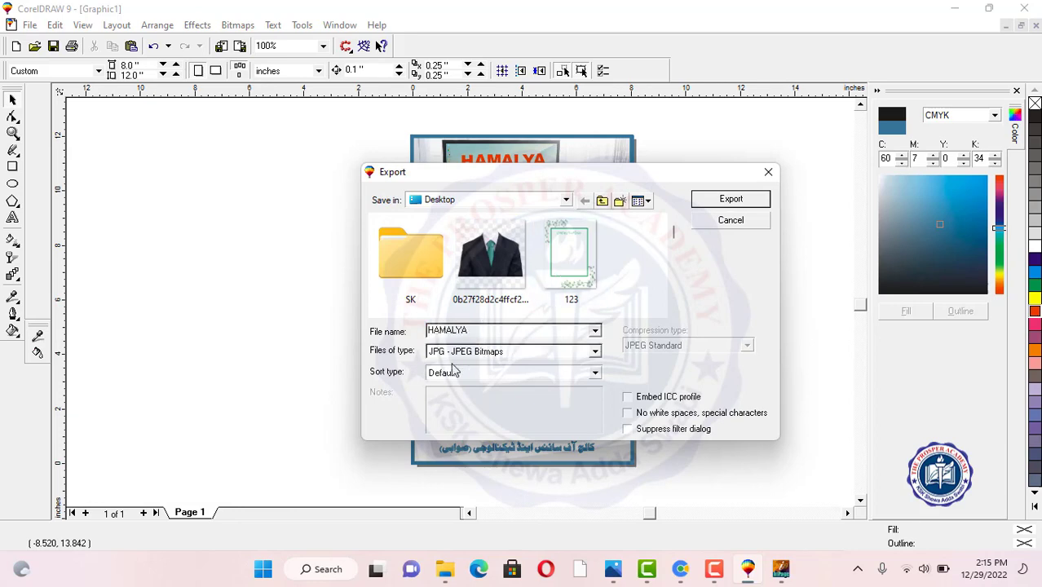
left_click(492, 351)
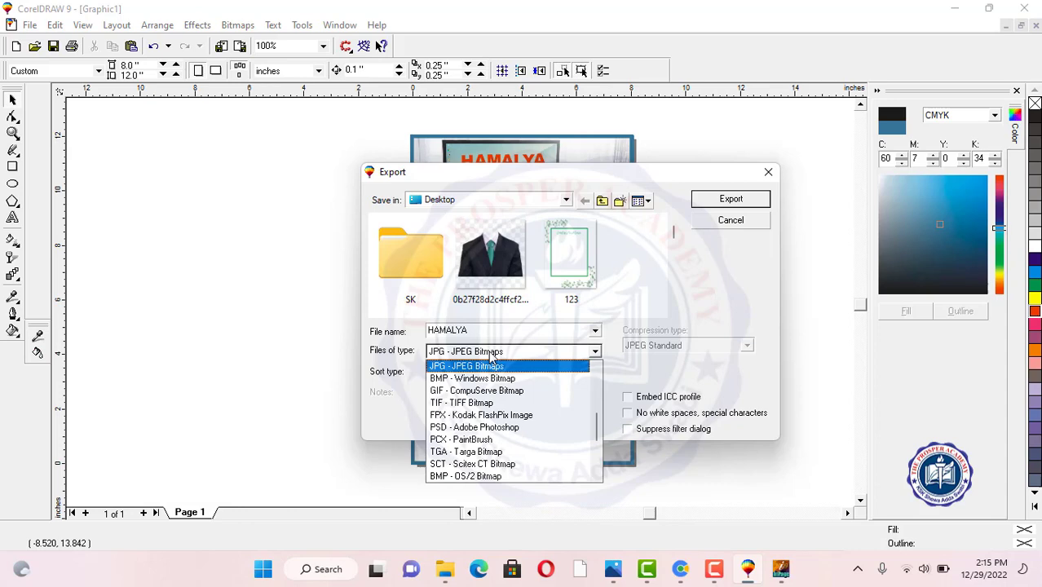
left_click(441, 368)
left_click(730, 200)
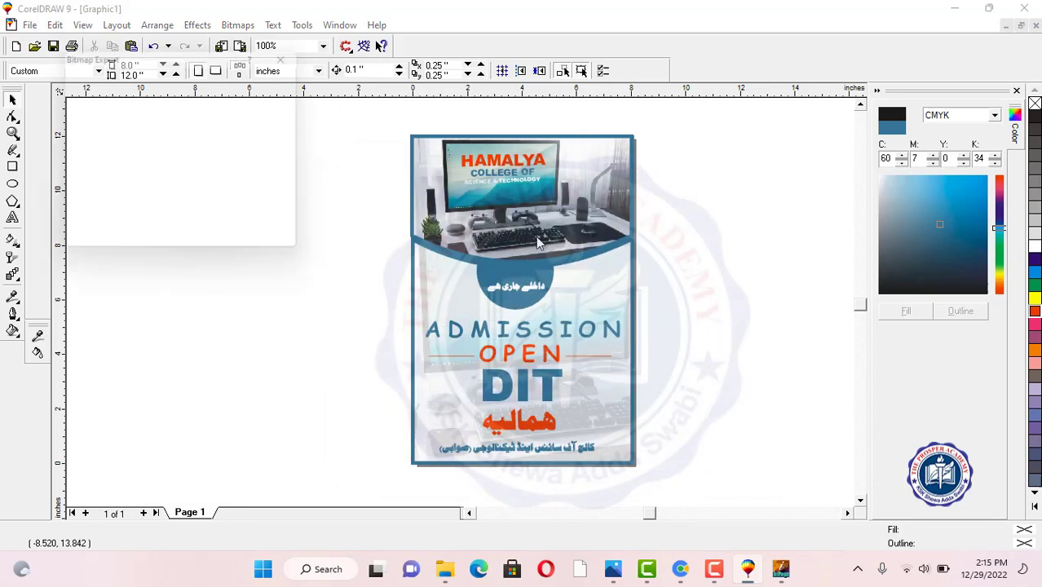
left_click(153, 242)
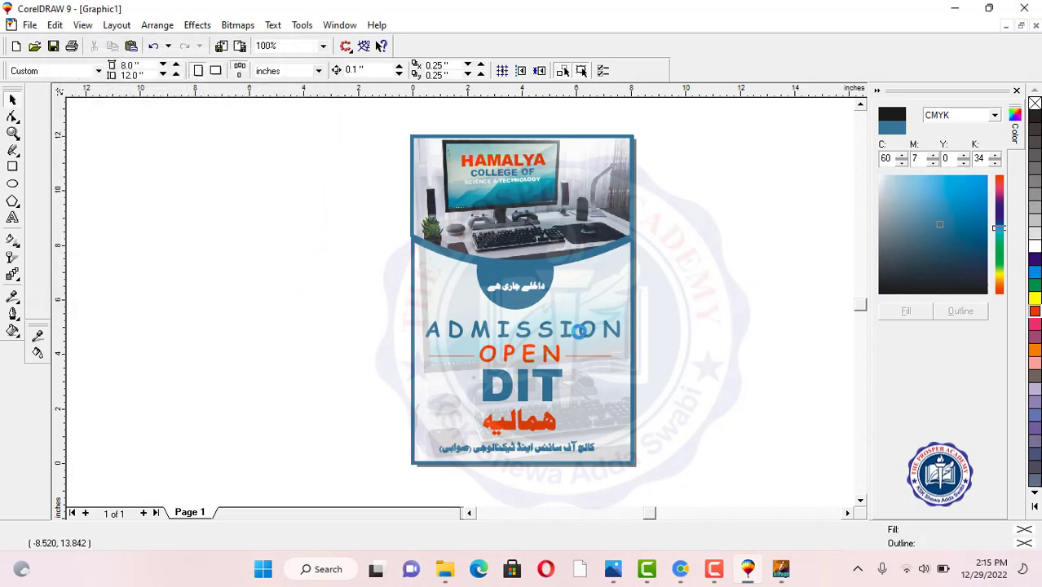
left_click(535, 389)
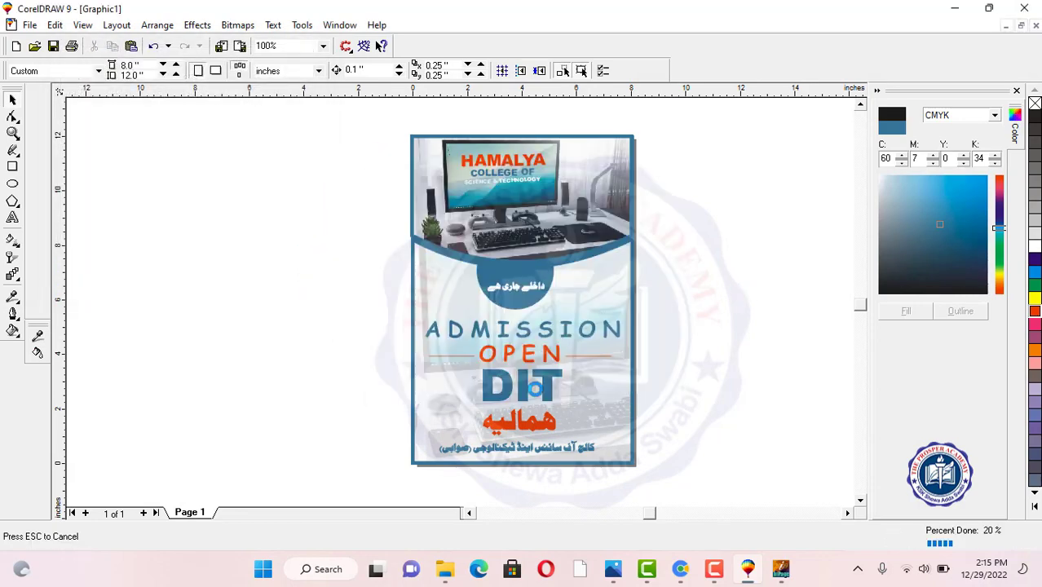
Step: Switch to the Windows desktop and view the exported hamalya image in Photos, then minimize the viewer
left_click(952, 9)
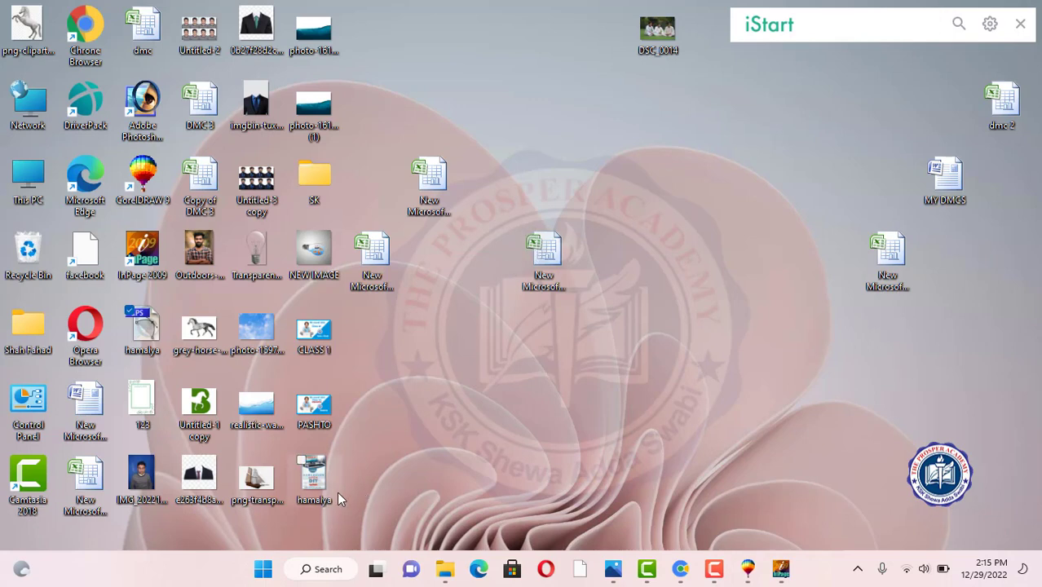
left_click(313, 477)
double_click(314, 477)
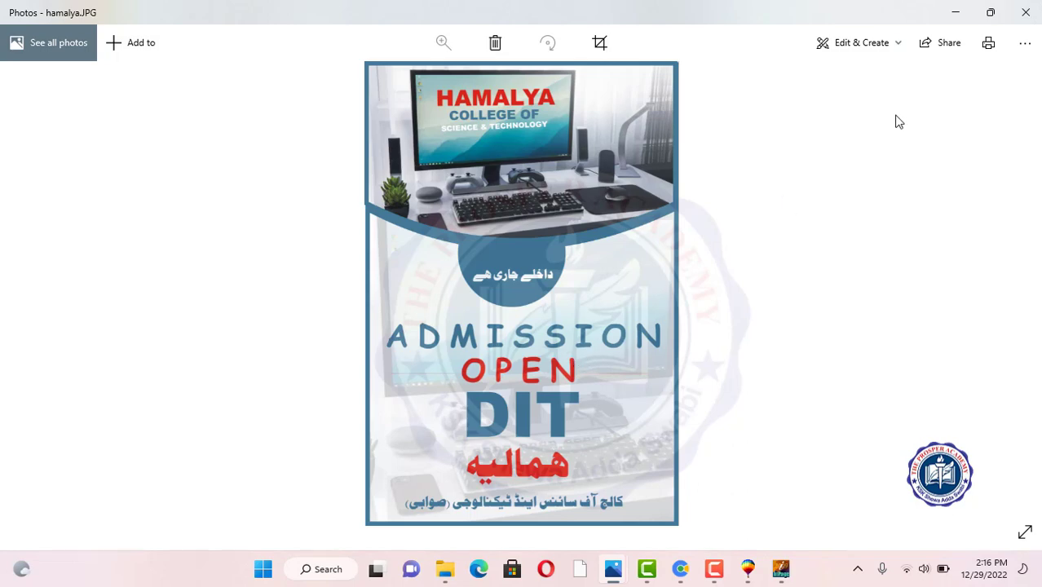
left_click(958, 15)
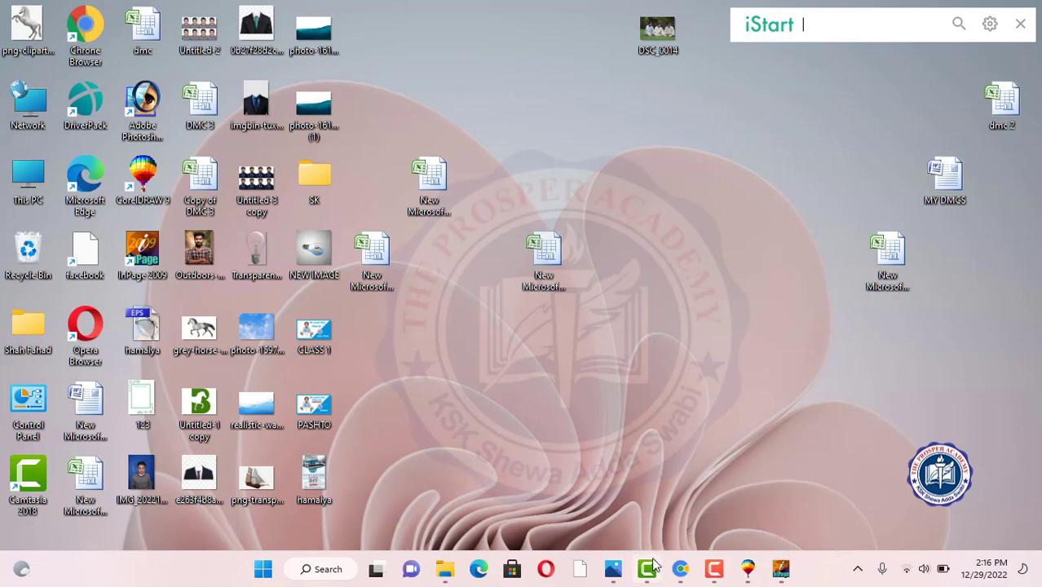
left_click(723, 569)
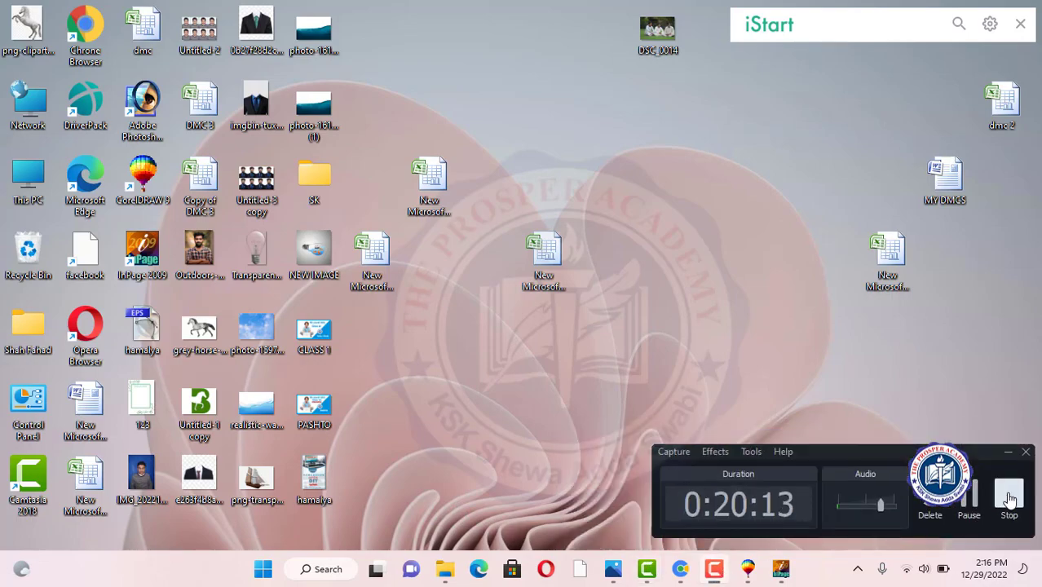